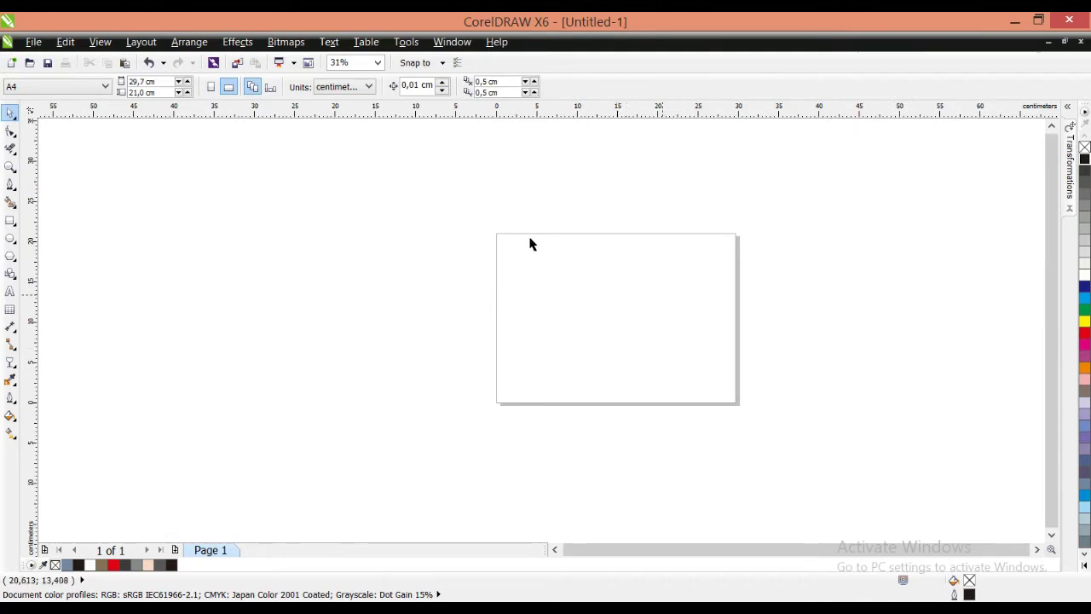
# - Draw a circle about 6.67 cm in diameter on the page with the Ellipse tool
pyautogui.scroll(1, 529, 238)
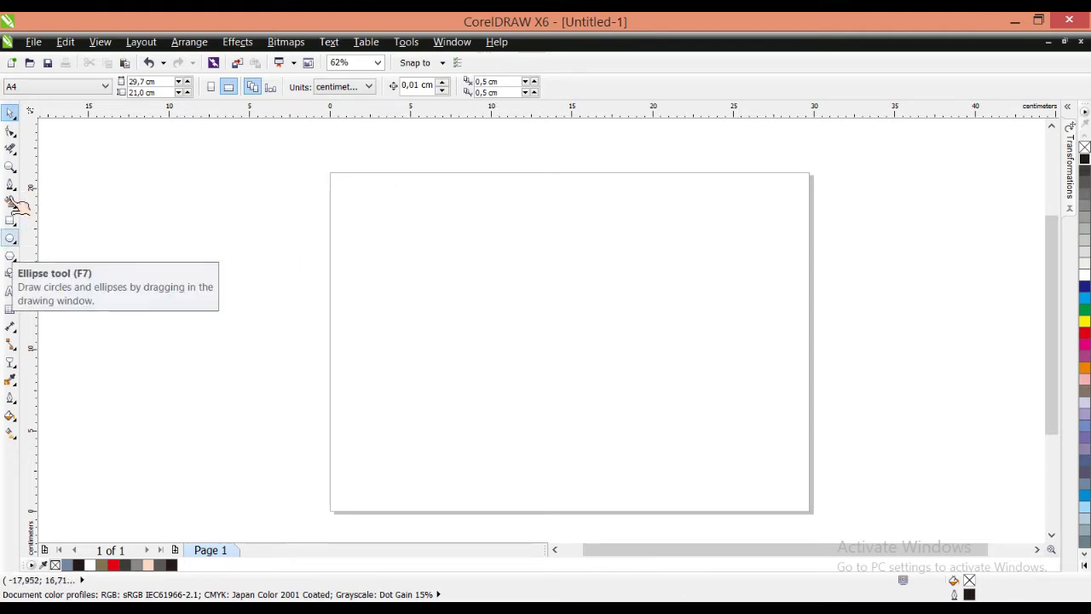
pyautogui.click(12, 239)
pyautogui.click(39, 239)
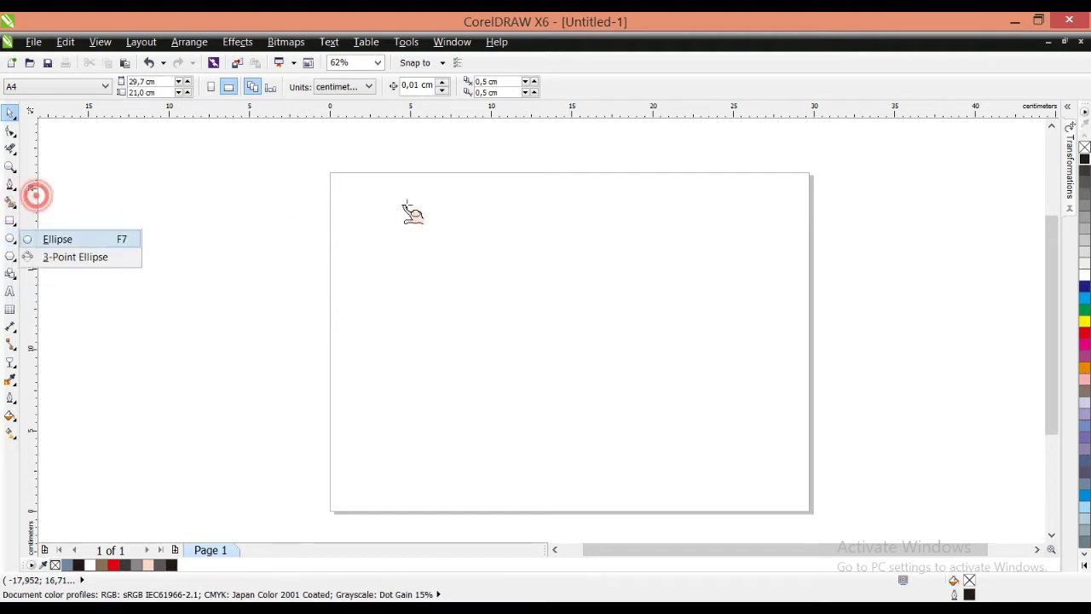
pyautogui.scroll(1, 405, 205)
pyautogui.scroll(-2, 397, 208)
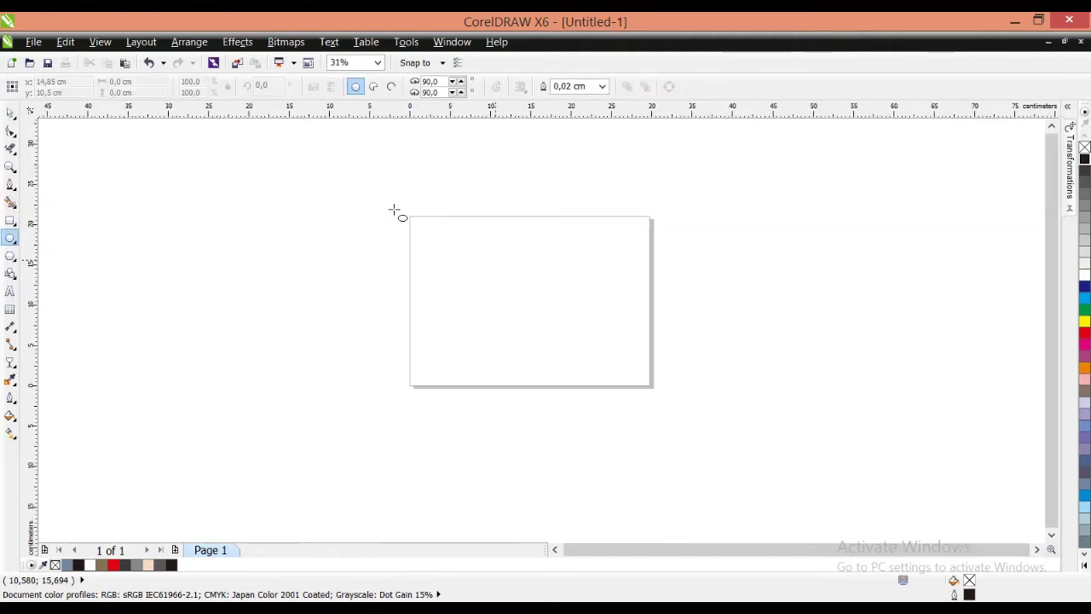
pyautogui.scroll(1, 394, 208)
pyautogui.scroll(1, 372, 208)
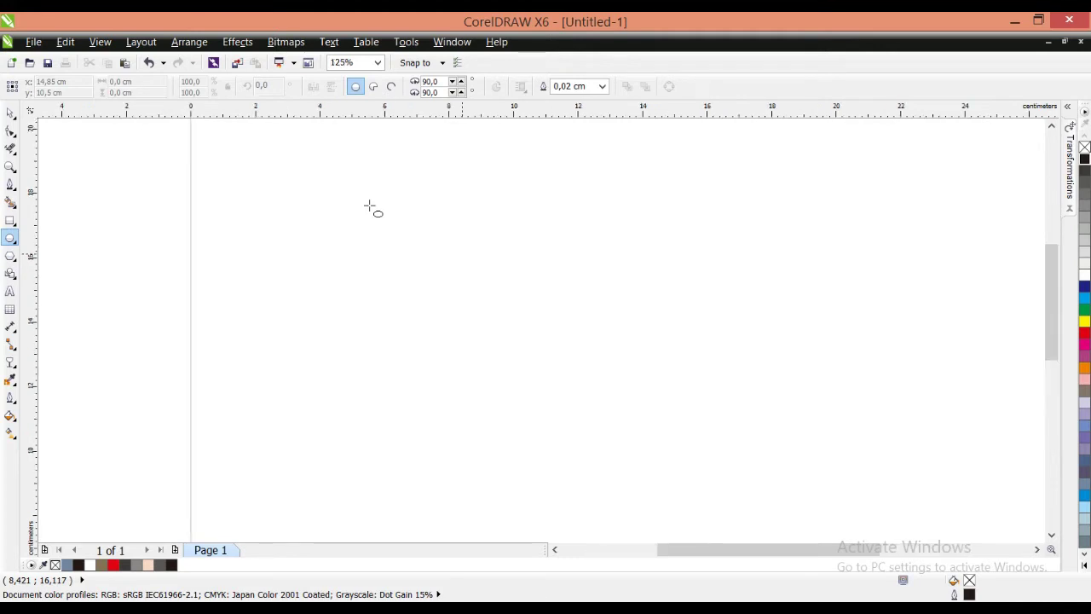
pyautogui.moveTo(350, 195); pyautogui.dragTo(526, 349)
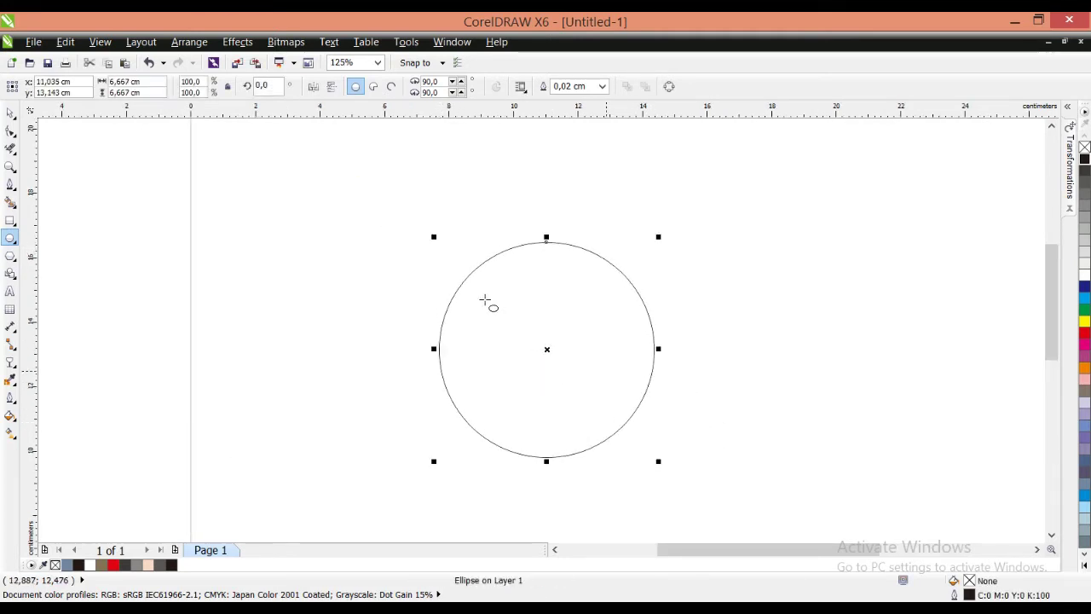
pyautogui.scroll(-1, 485, 300)
pyautogui.scroll(1, 485, 300)
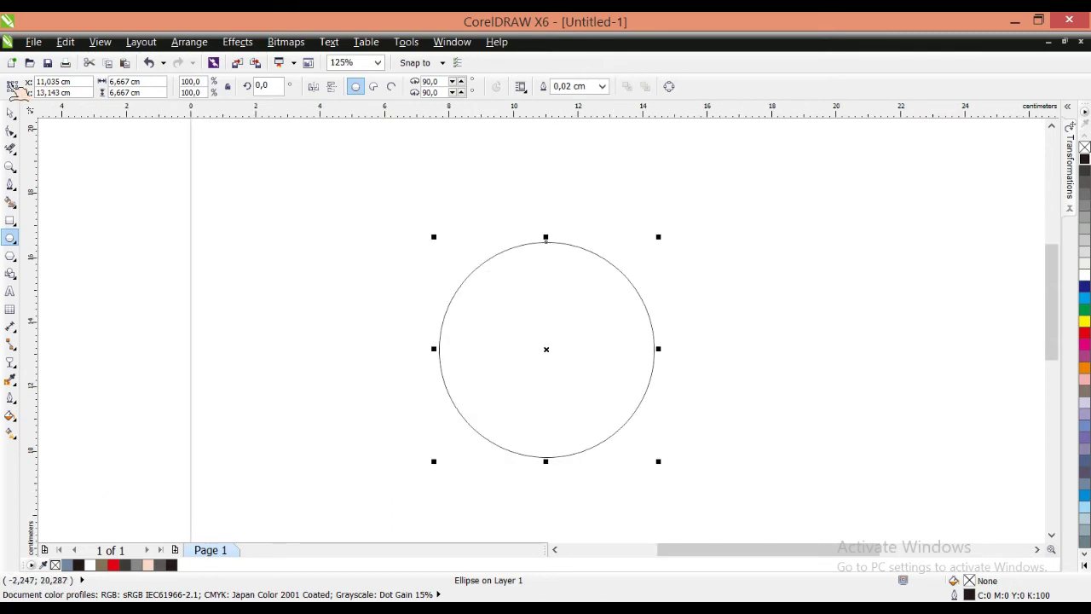
pyautogui.press('space')
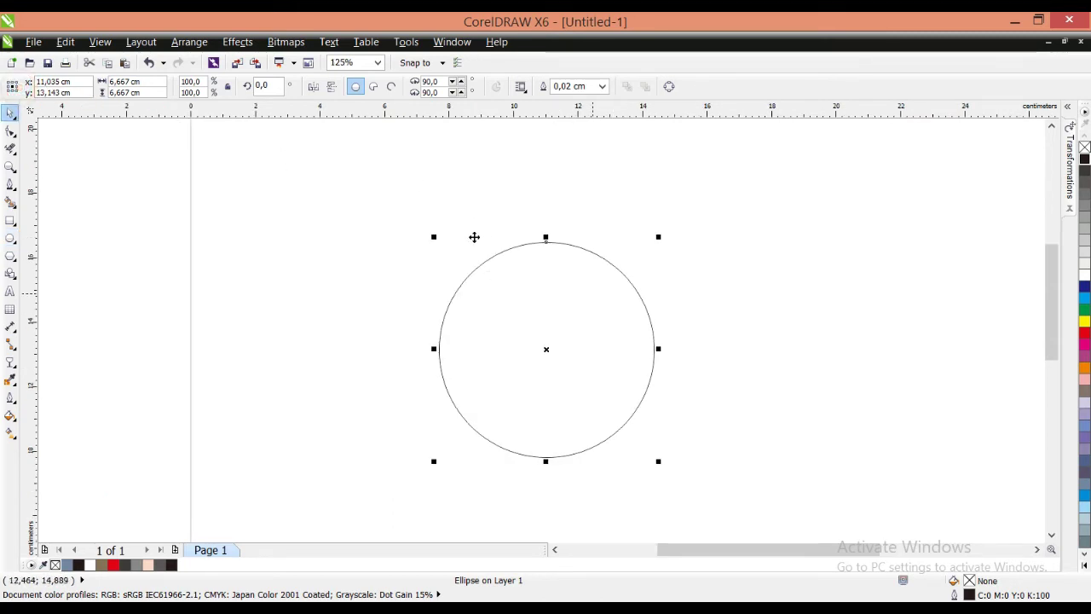
# - Duplicate the circle twice and scale the copies concentrically into a middle circle of about 5.59 cm and a smaller inner circle
pyautogui.scroll(1, 474, 237)
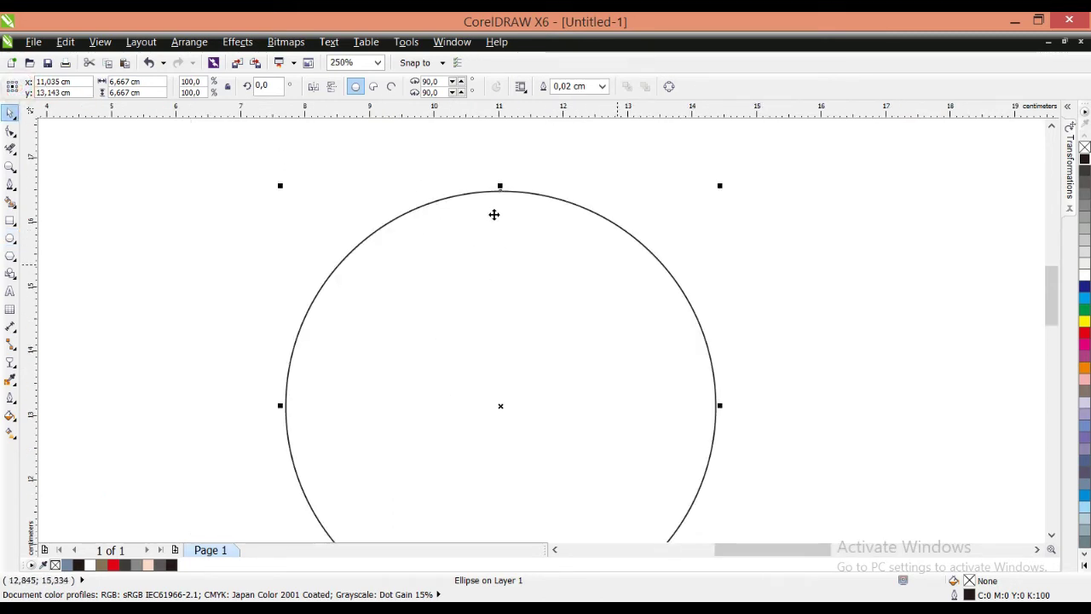
pyautogui.hotkey('ctrl', 'c')
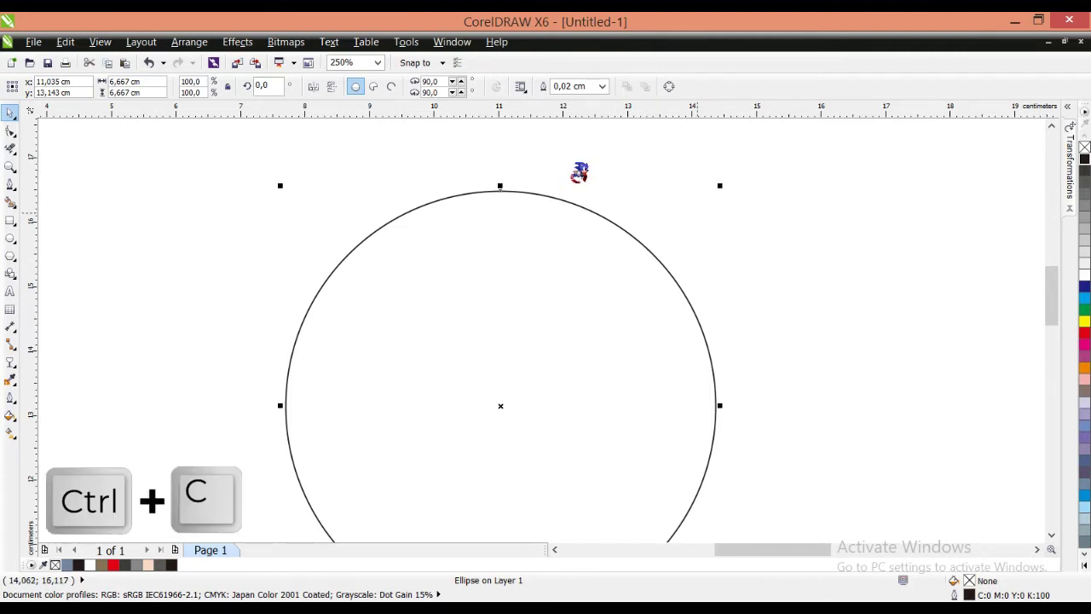
pyautogui.hotkey('ctrl', 'v')
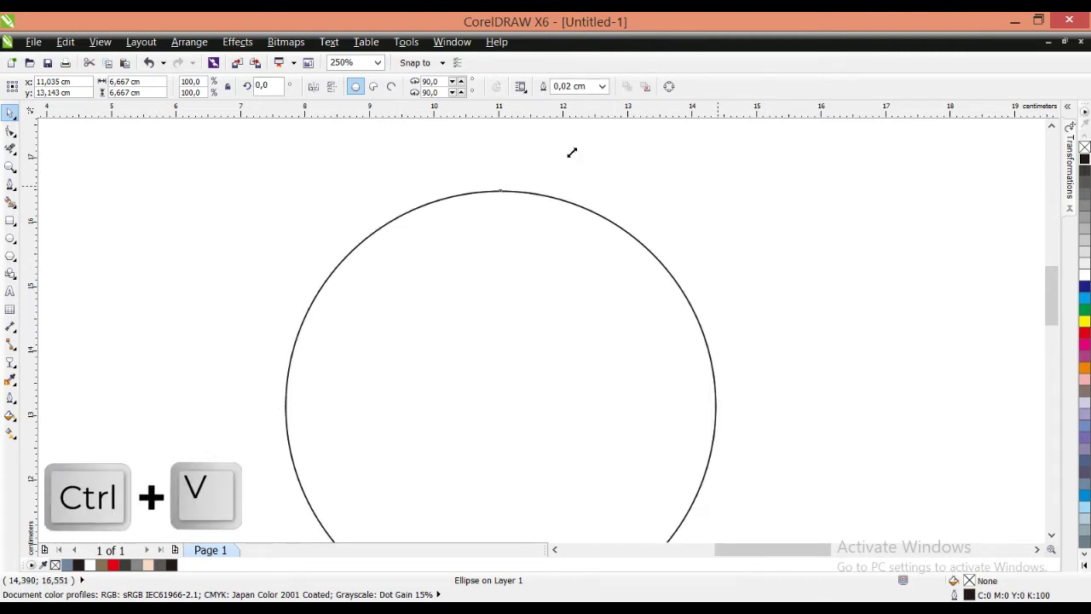
pyautogui.moveTo(571, 152); pyautogui.dragTo(549, 159)
pyautogui.hotkey('ctrl', 'c')
pyautogui.hotkey('ctrl', 'v')
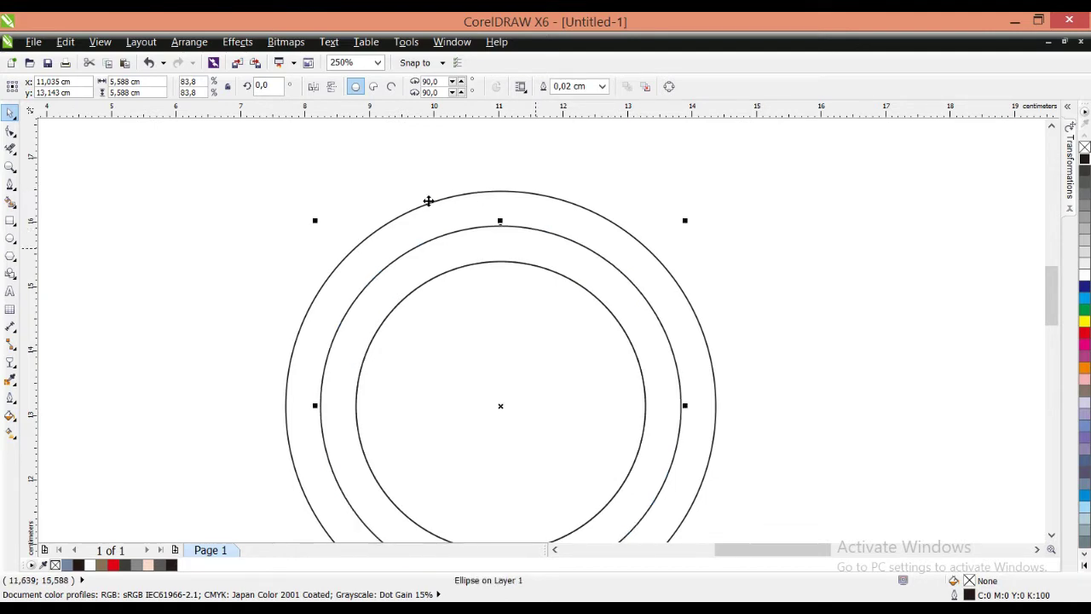
pyautogui.scroll(1, 427, 201)
pyautogui.scroll(-1, 448, 213)
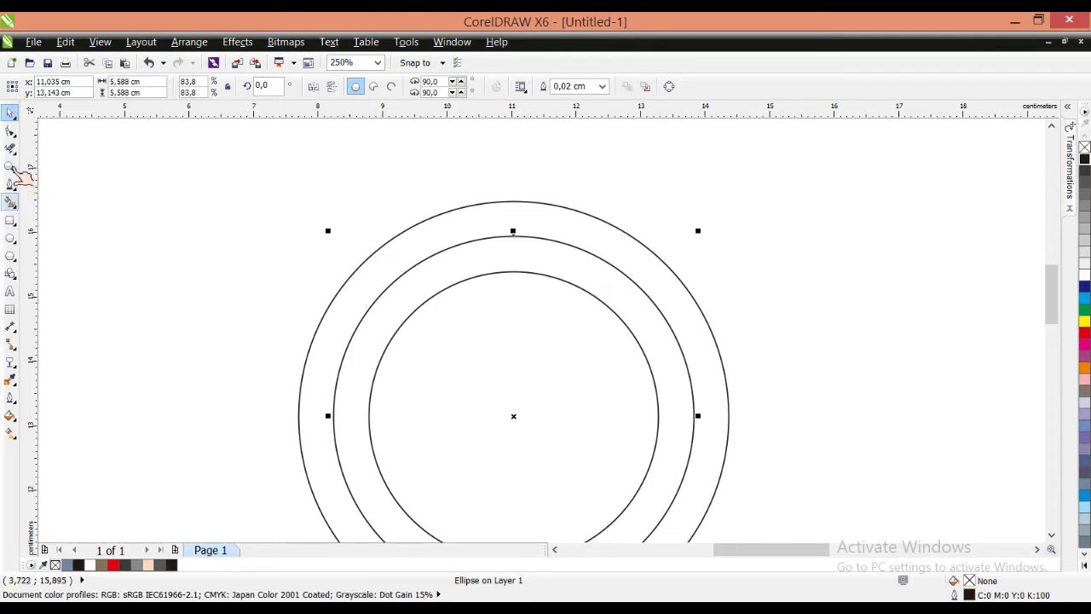
# - Fill the outer and inner bands between the three circles with blue-gray using Smart Fill
pyautogui.click(10, 202)
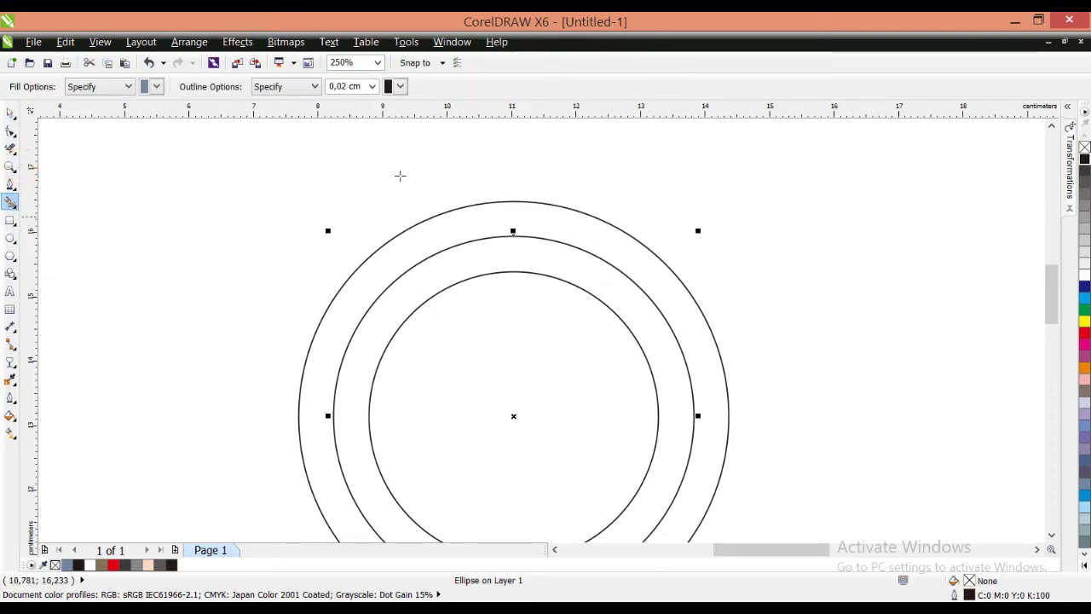
pyautogui.click(501, 217)
pyautogui.click(530, 251)
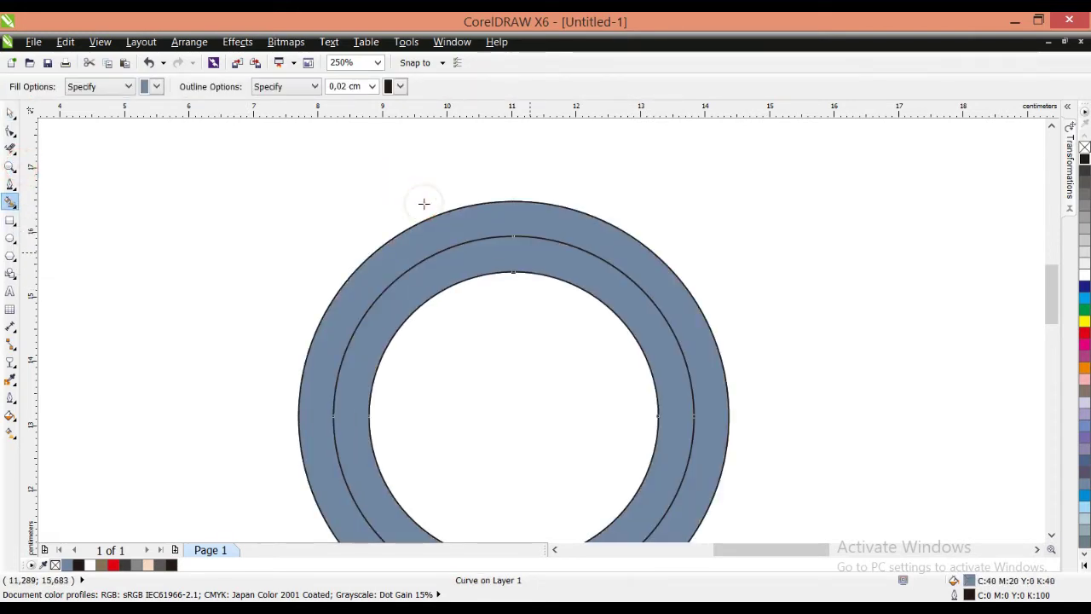
# - Move the two blue-gray rings together off the original circles to the empty area beside them
pyautogui.click(10, 112)
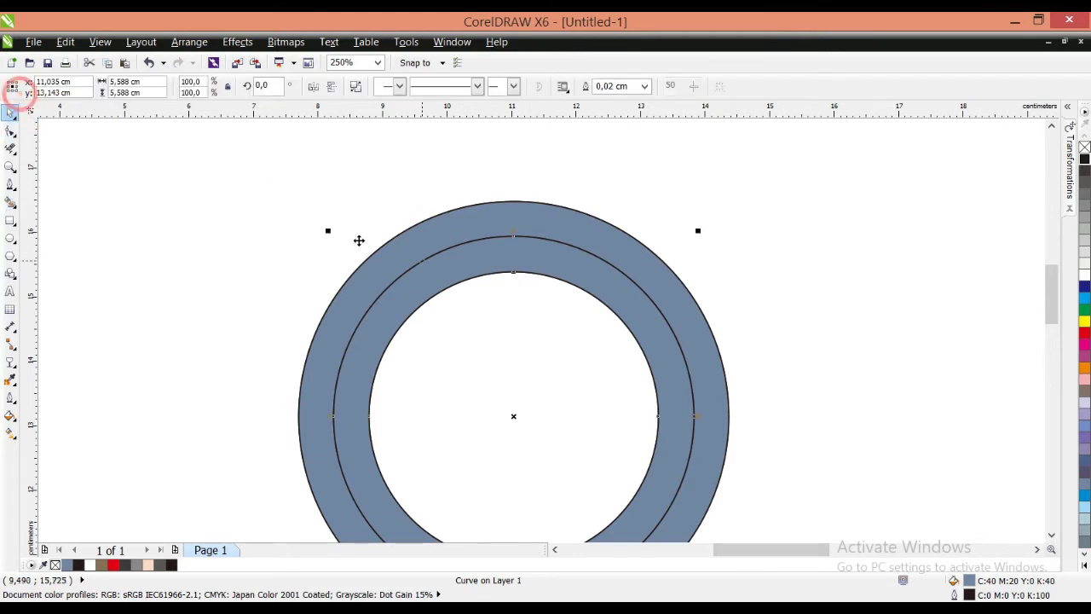
pyautogui.click(398, 278)
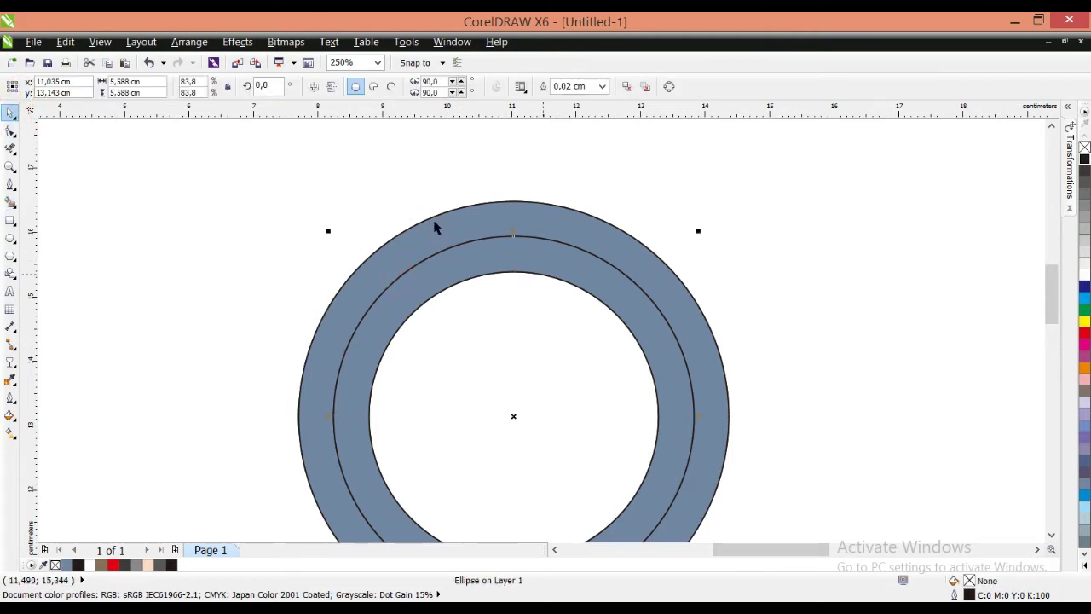
pyautogui.click(434, 223)
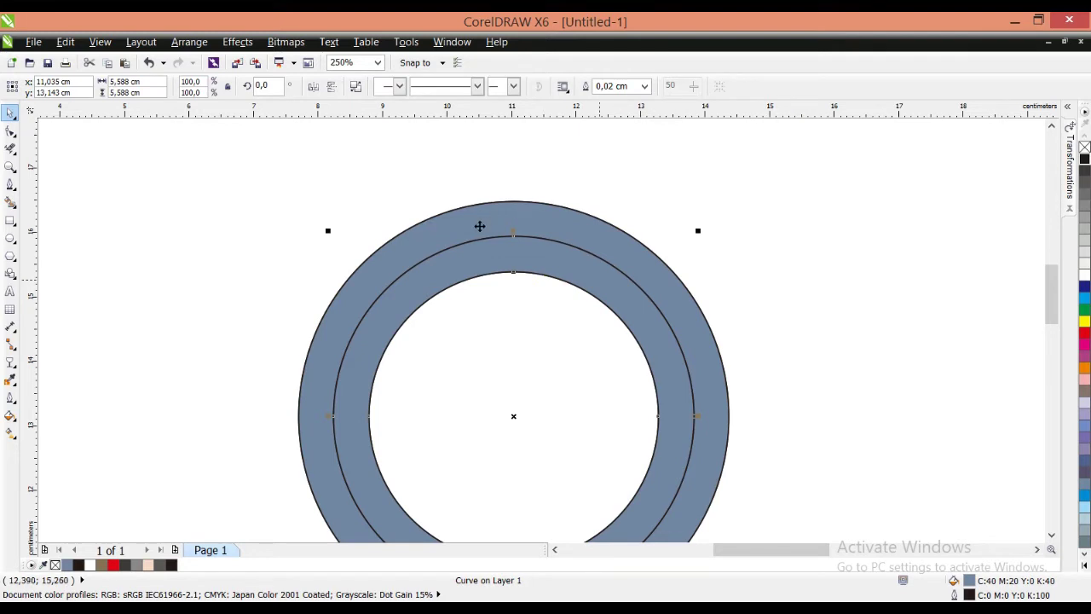
pyautogui.scroll(-1, 486, 196)
pyautogui.click(485, 197)
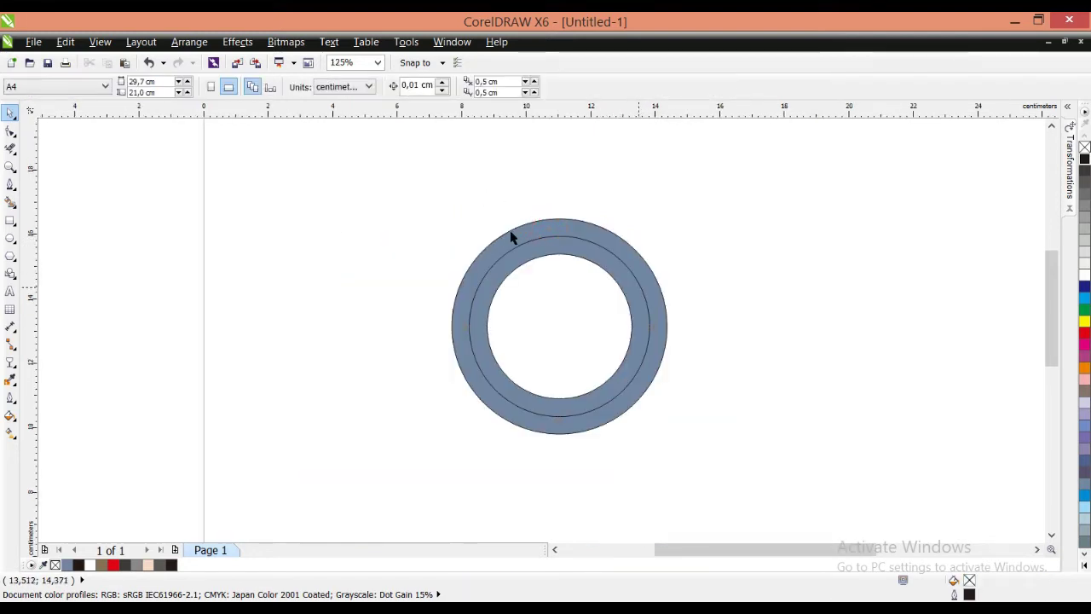
pyautogui.click(509, 234)
pyautogui.keyDown('shift'); pyautogui.click(516, 225); pyautogui.keyUp('shift')
pyautogui.moveTo(517, 224); pyautogui.dragTo(708, 231)
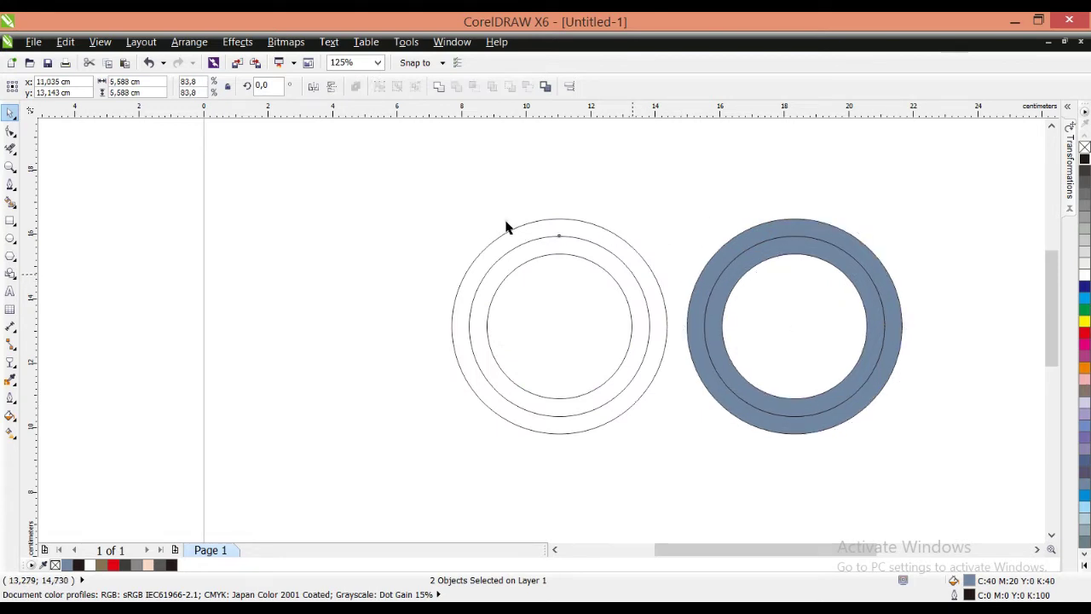
# - Move the unfilled middle circle out of its concentric position and color its outline red
pyautogui.click(507, 223)
pyautogui.moveTo(506, 223); pyautogui.dragTo(486, 247)
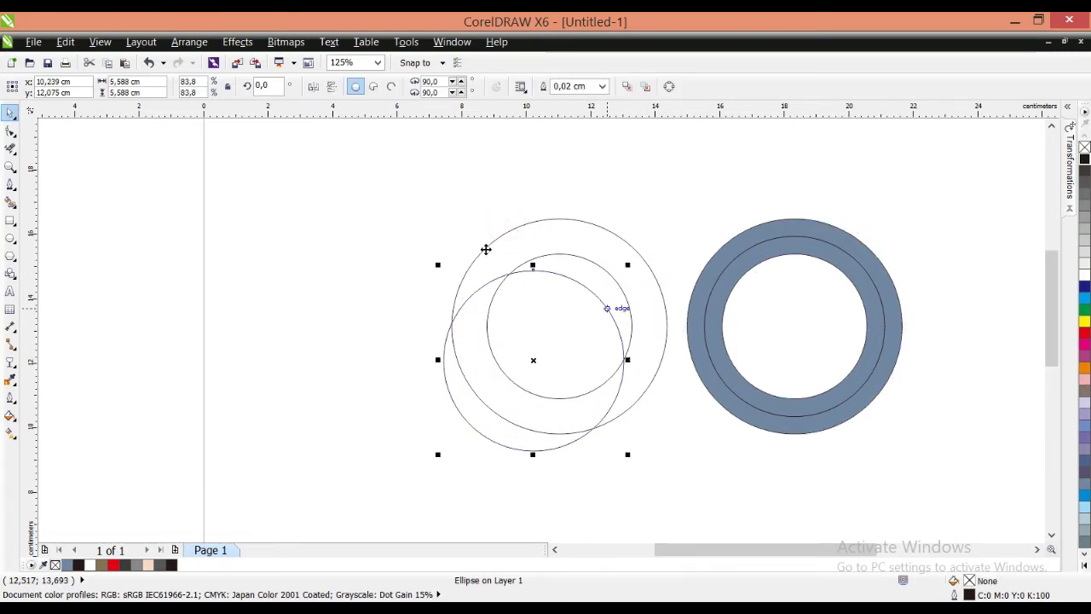
pyautogui.scroll(1, 726, 208)
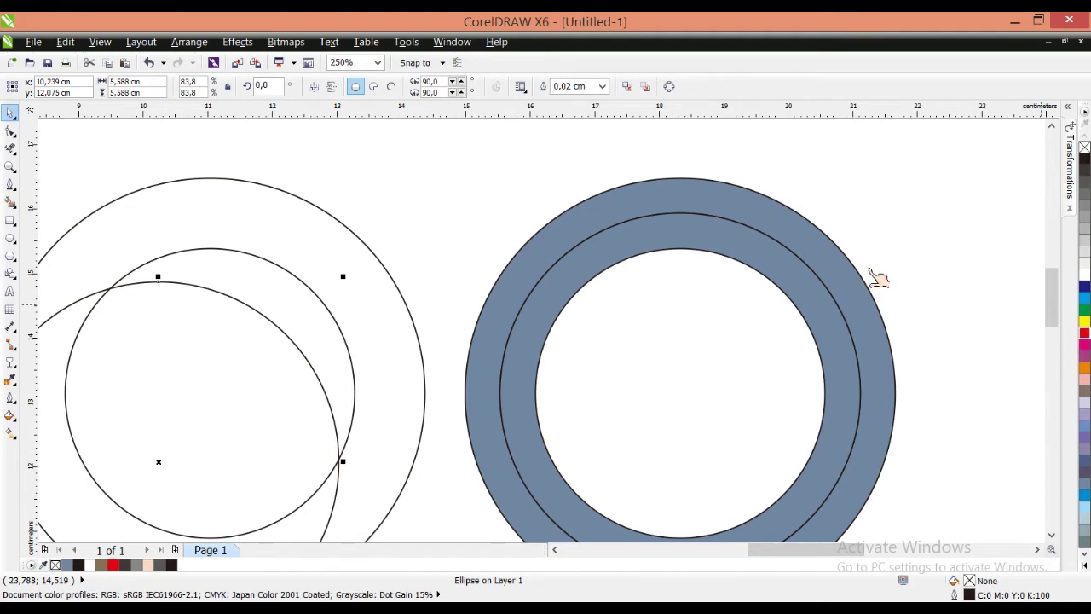
pyautogui.rightClick(1084, 332)
# - Align the red circle horizontally and vertically to the center of the filled rings
pyautogui.keyDown('shift'); pyautogui.click(553, 179); pyautogui.keyUp('shift')
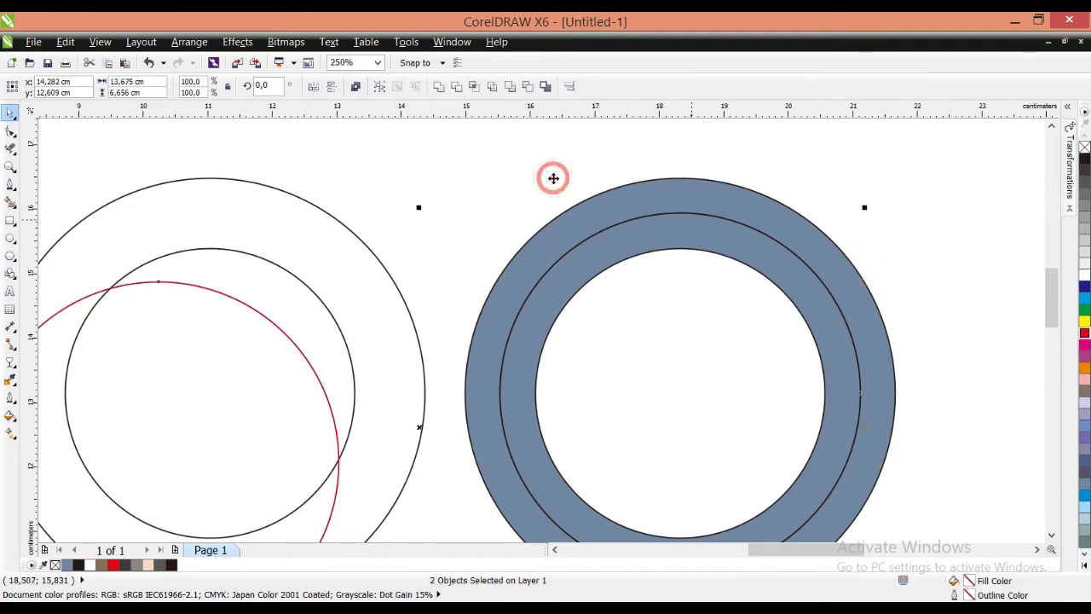
pyautogui.press('e')
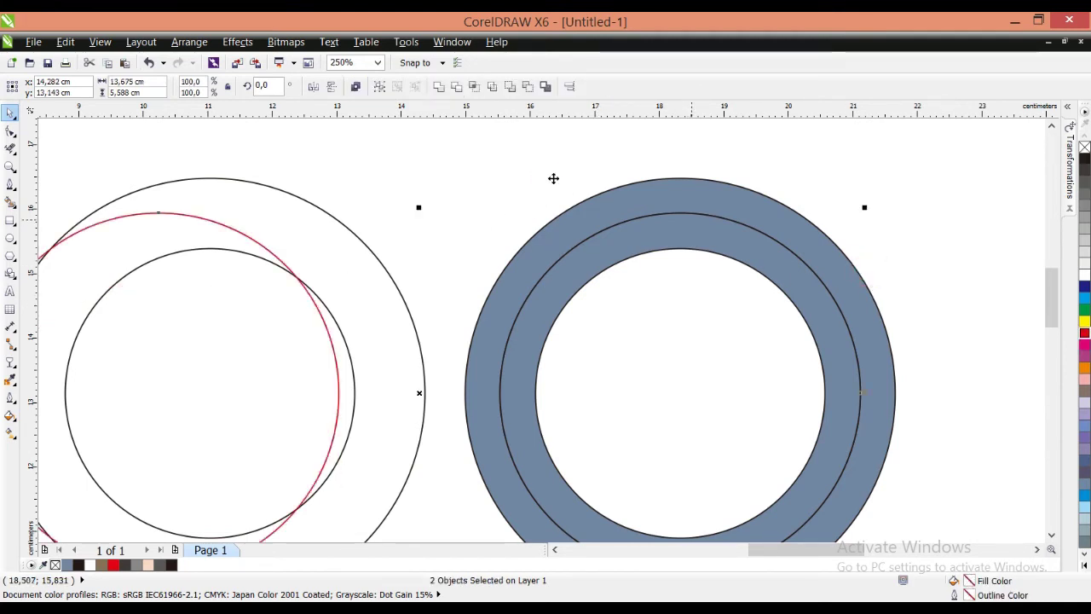
pyautogui.press('e')
pyautogui.press('c')
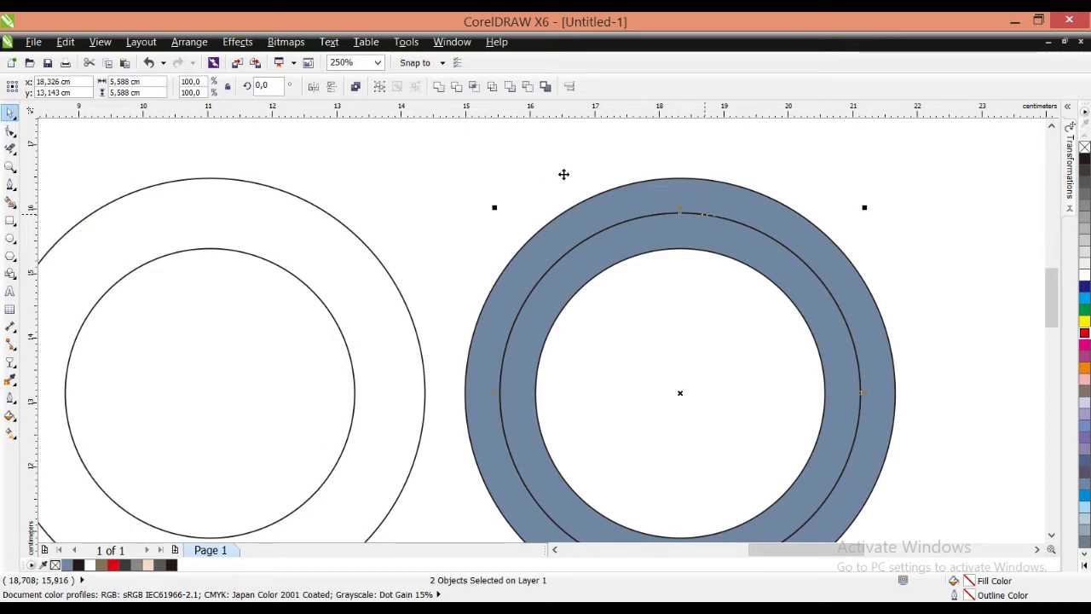
pyautogui.click(637, 146)
pyautogui.click(603, 185)
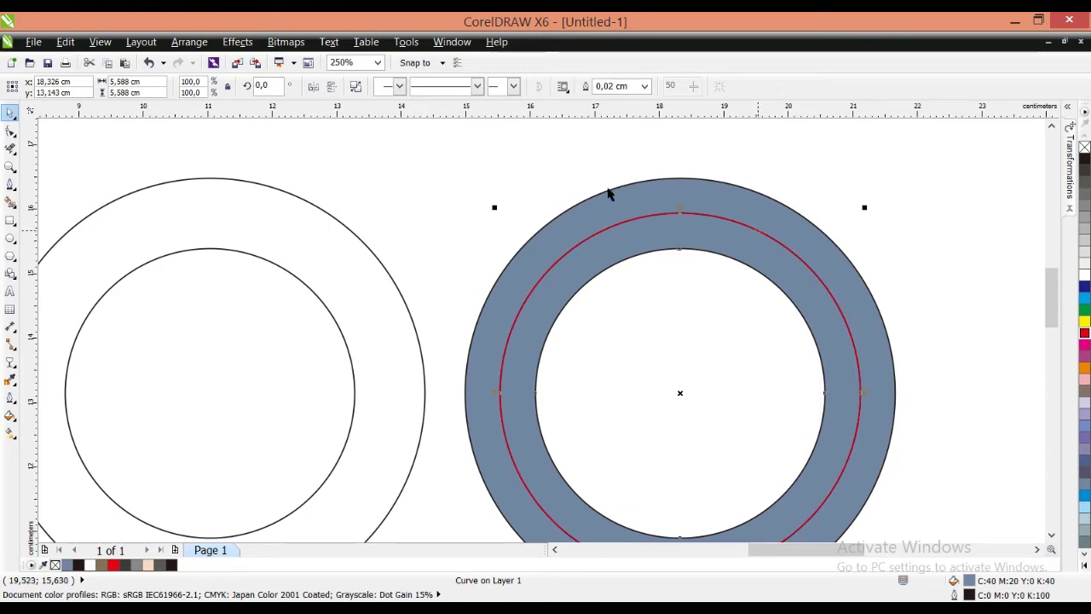
pyautogui.click(608, 188)
pyautogui.click(602, 202)
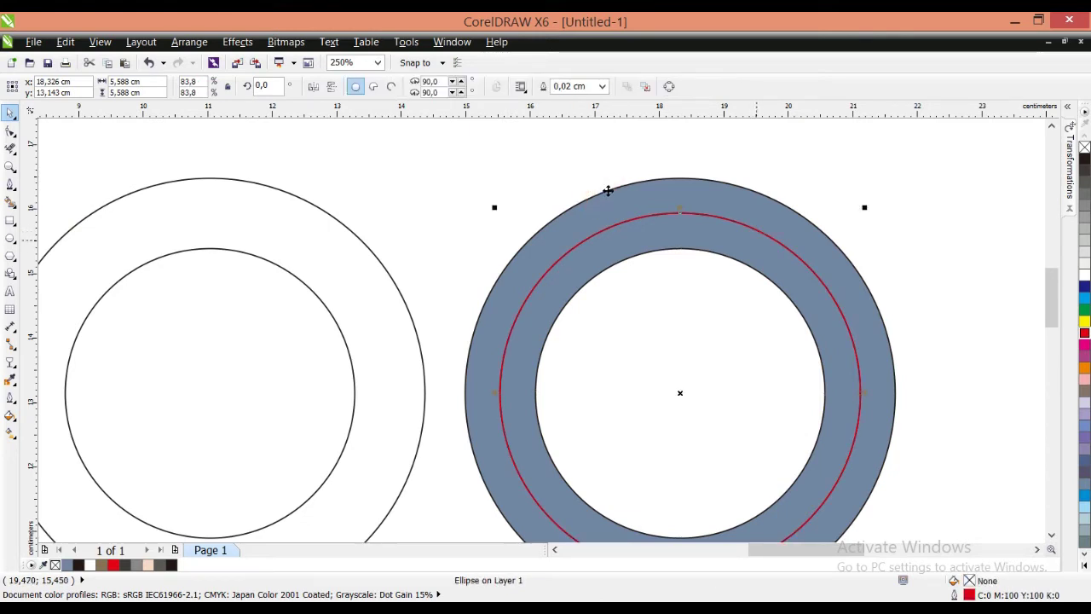
# - Delete the two leftover unfilled outline circles beside the filled rings
pyautogui.scroll(-1, 609, 190)
pyautogui.click(687, 222)
pyautogui.scroll(1, 670, 316)
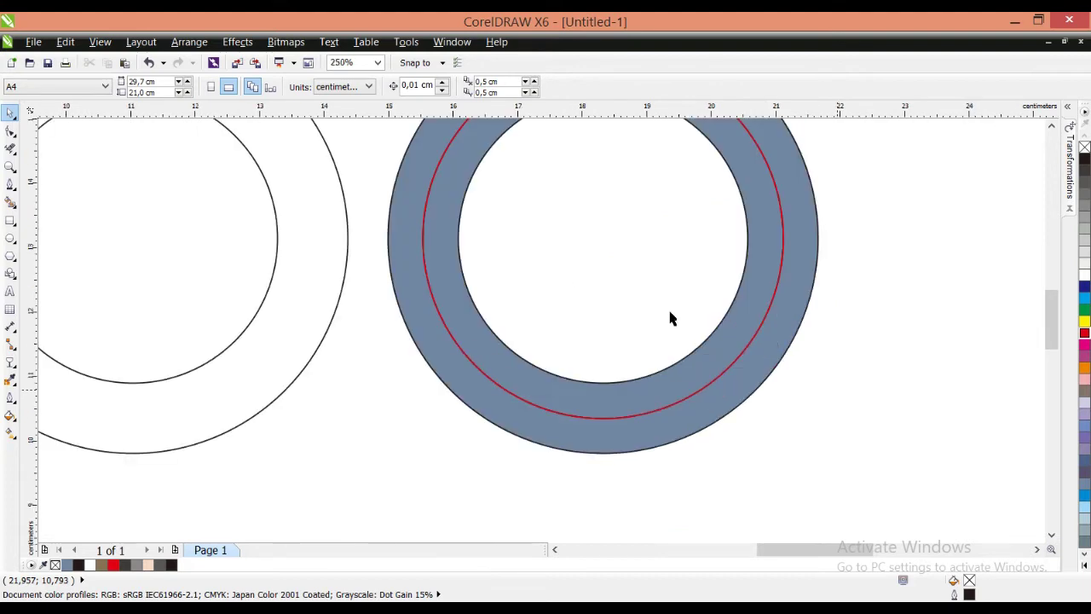
pyautogui.scroll(-1, 670, 316)
pyautogui.moveTo(287, 173)
pyautogui.mouseDown()
pyautogui.moveTo(308, 176)
pyautogui.moveTo(605, 491)
pyautogui.mouseUp()
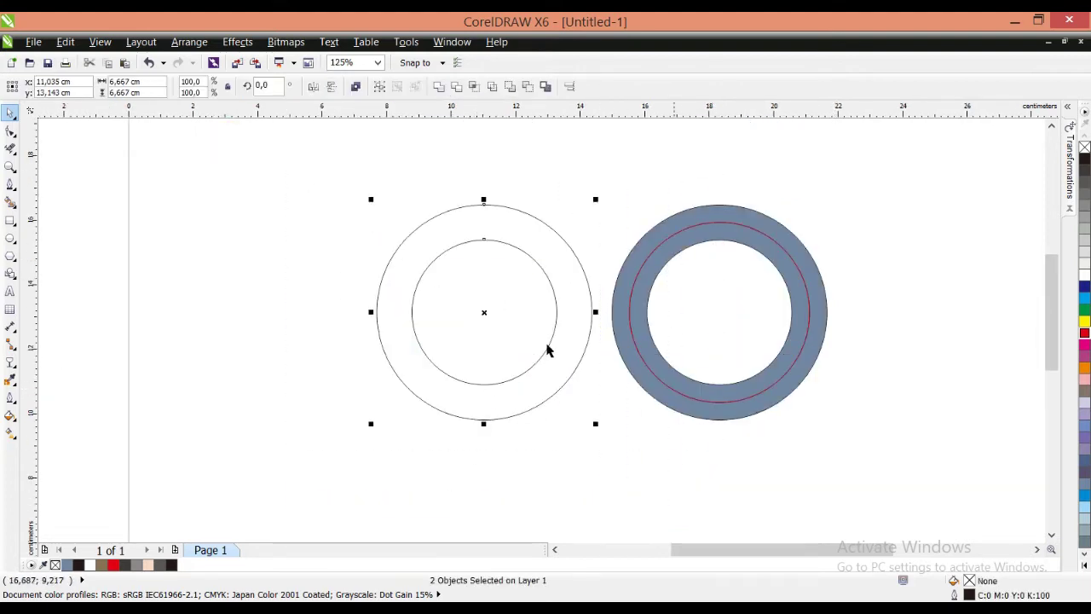
pyautogui.press('Delete')
# - Start a fountain fill on the outer blue-gray ring, using the Radial type and a Custom color blend
pyautogui.moveTo(882, 176); pyautogui.dragTo(519, 438)
pyautogui.scroll(1, 657, 202)
pyautogui.click(444, 213)
pyautogui.scroll(-1, 444, 213)
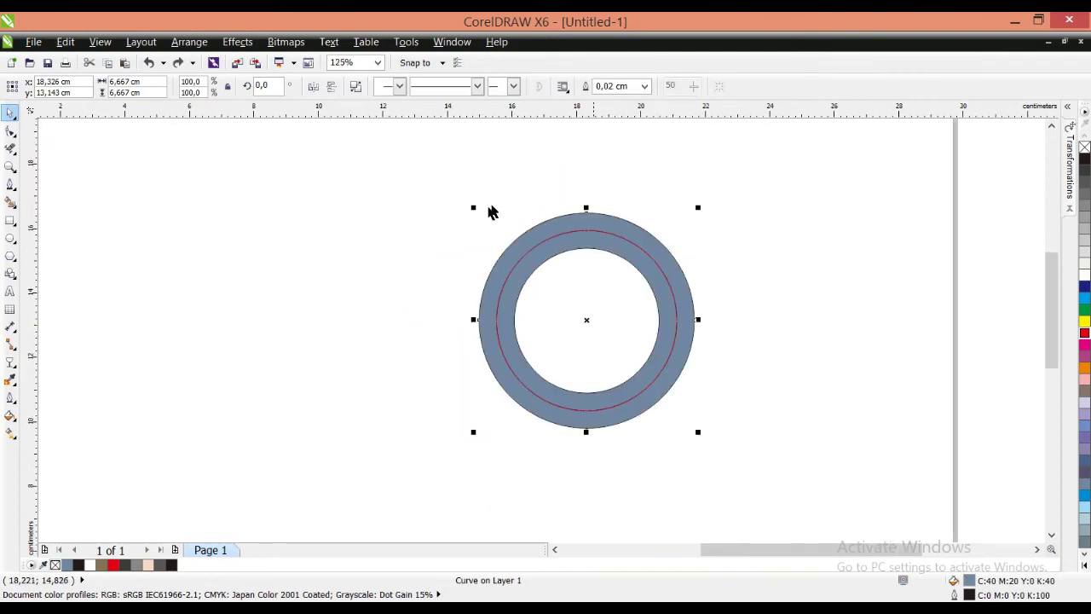
pyautogui.scroll(1, 496, 205)
pyautogui.click(515, 169)
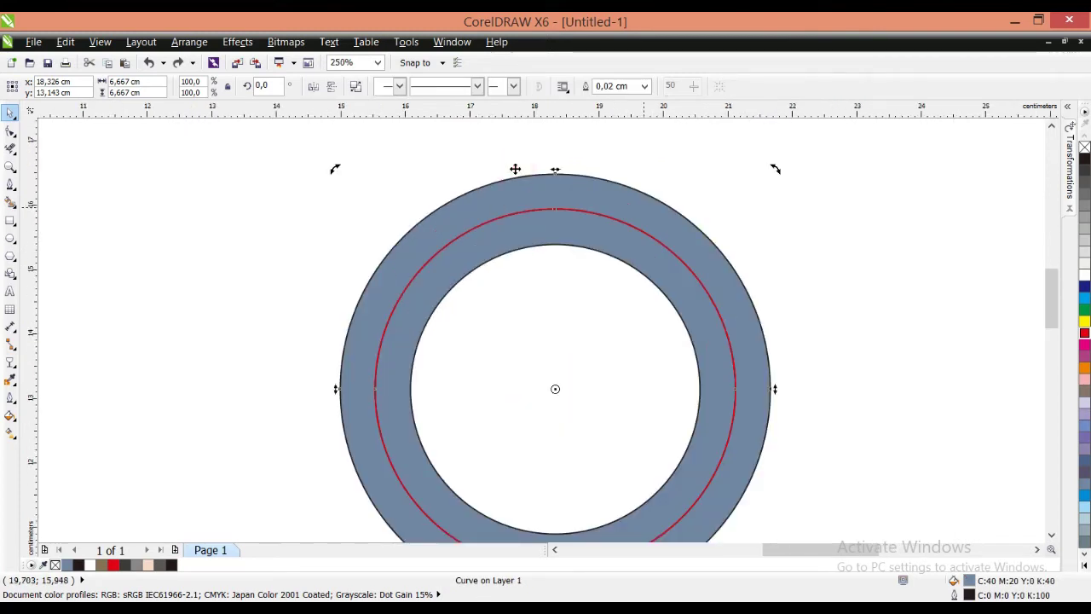
pyautogui.click(597, 162)
pyautogui.click(558, 191)
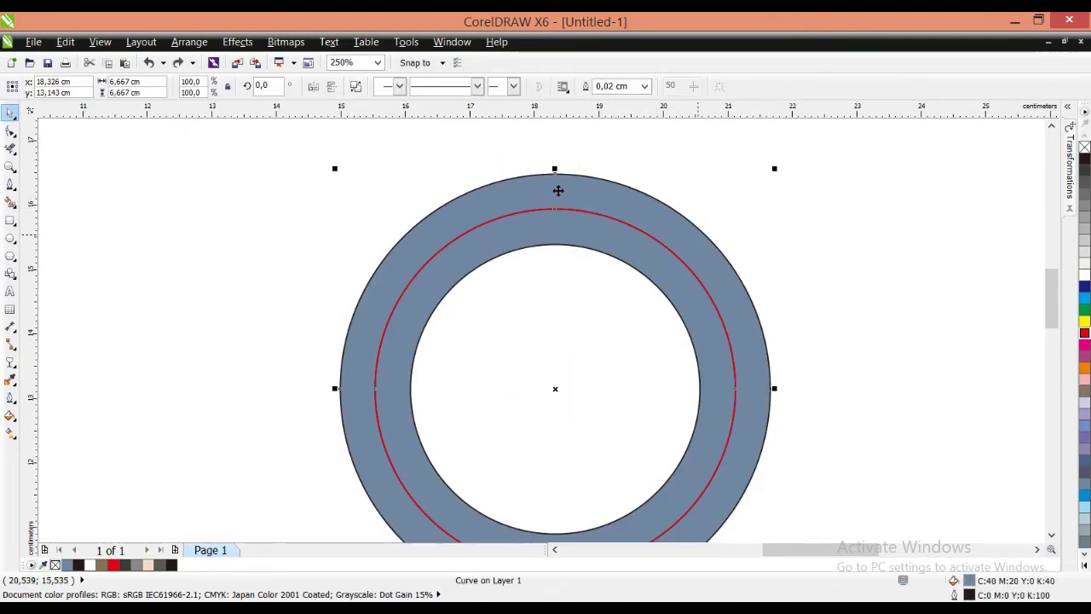
pyautogui.click(10, 416)
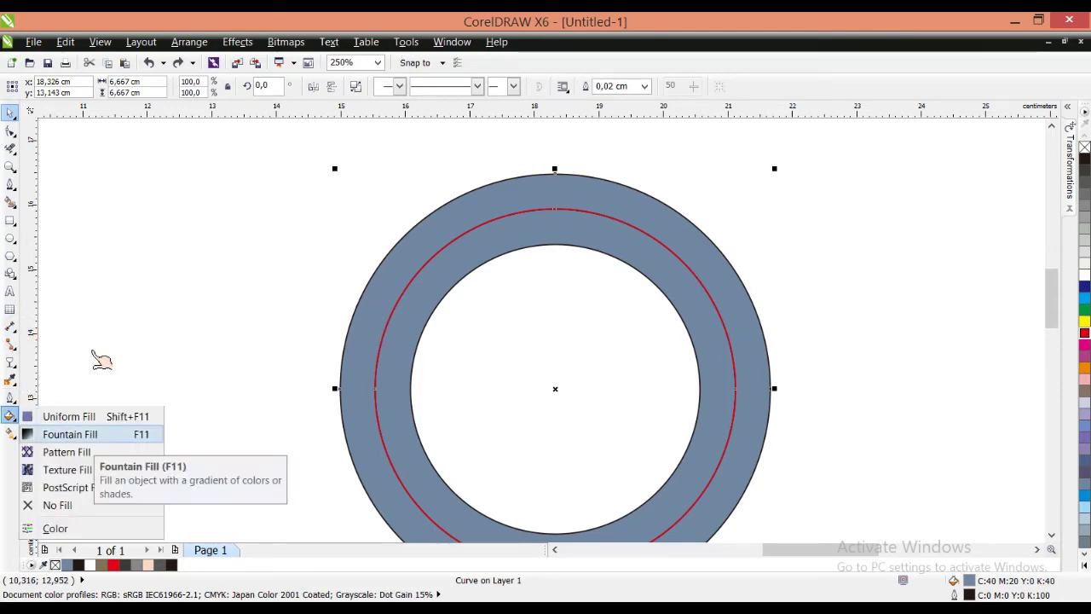
pyautogui.click(101, 434)
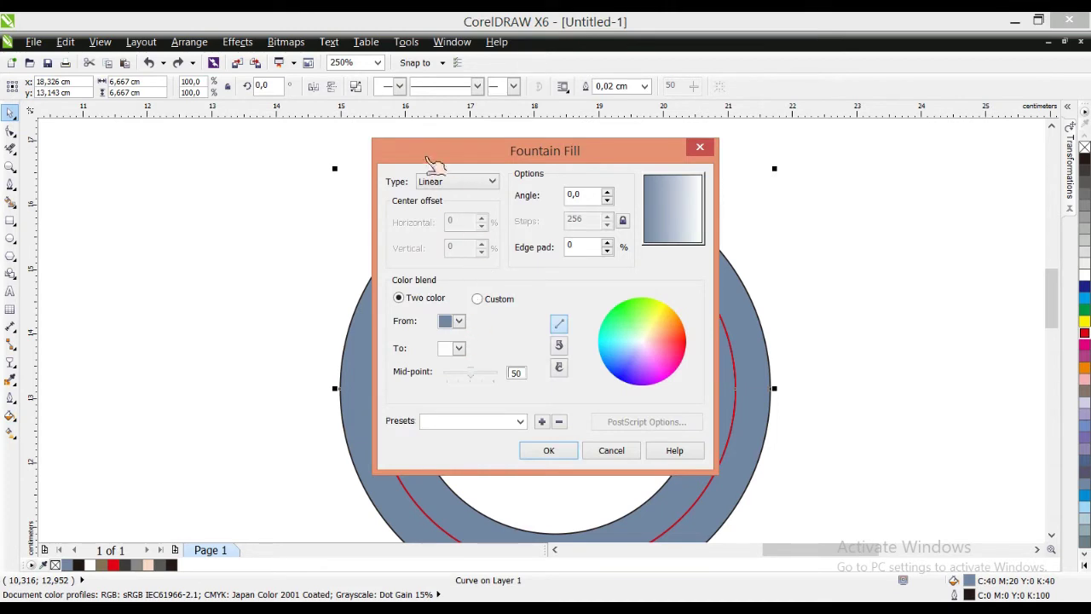
pyautogui.click(452, 181)
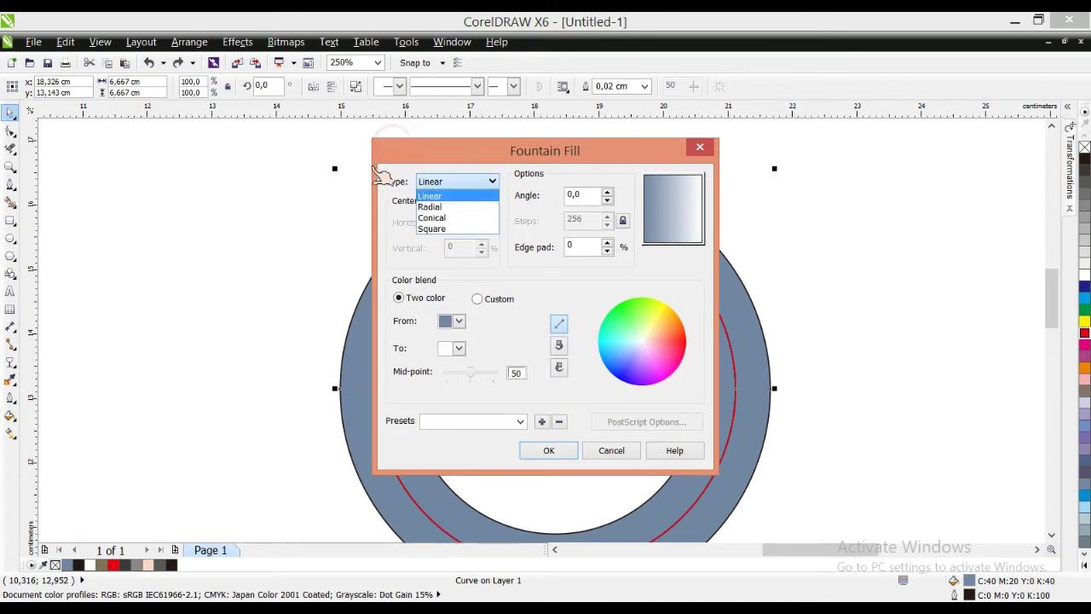
pyautogui.click(429, 207)
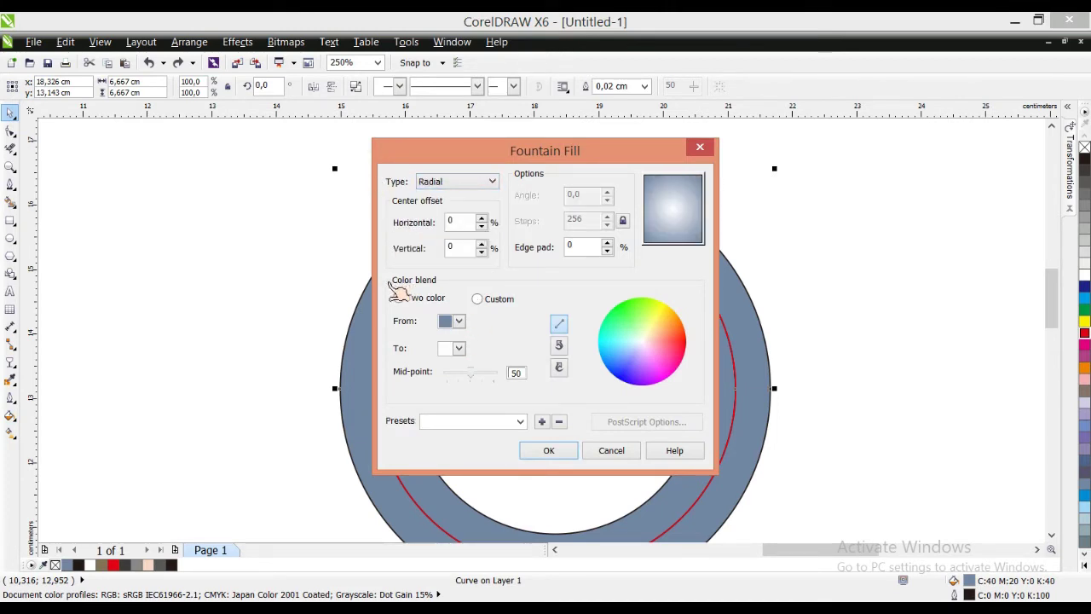
pyautogui.click(478, 299)
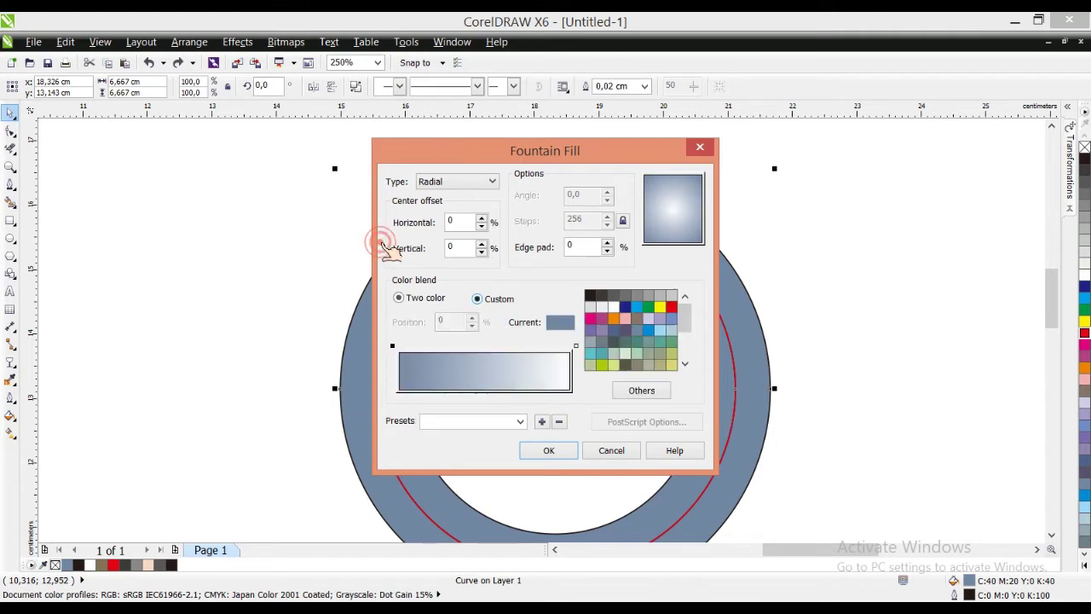
# - Set the gradient's start color to RGB 79, 73, 73
pyautogui.click(392, 346)
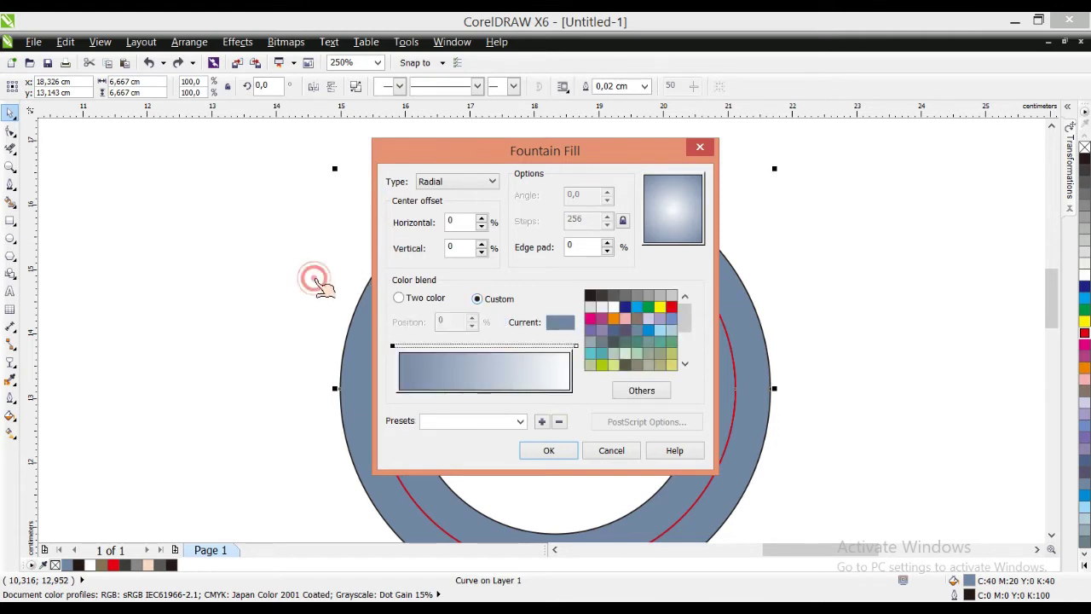
pyautogui.click(392, 346)
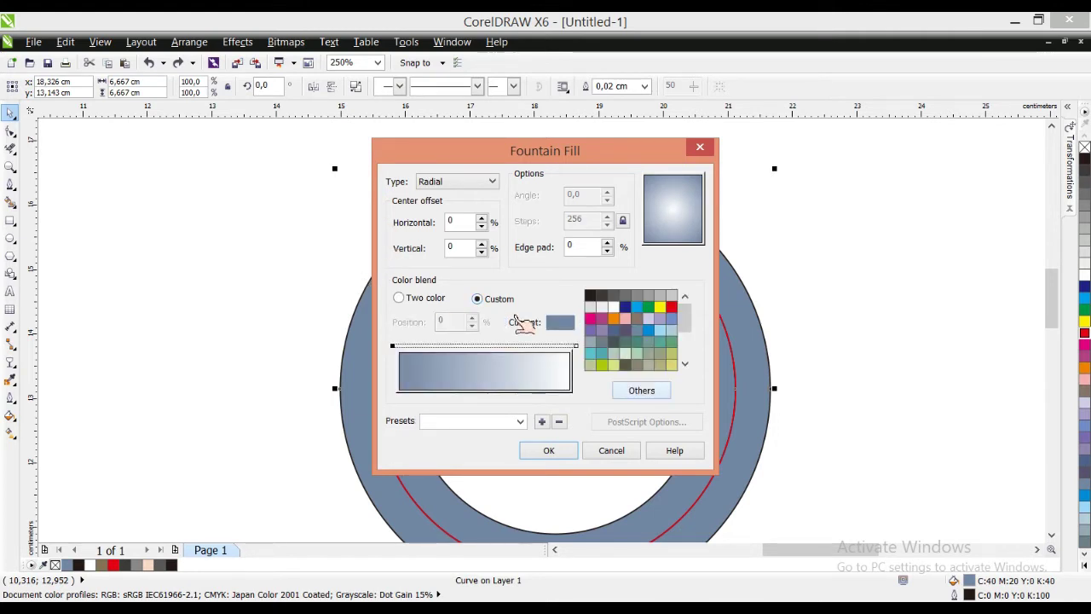
pyautogui.click(641, 390)
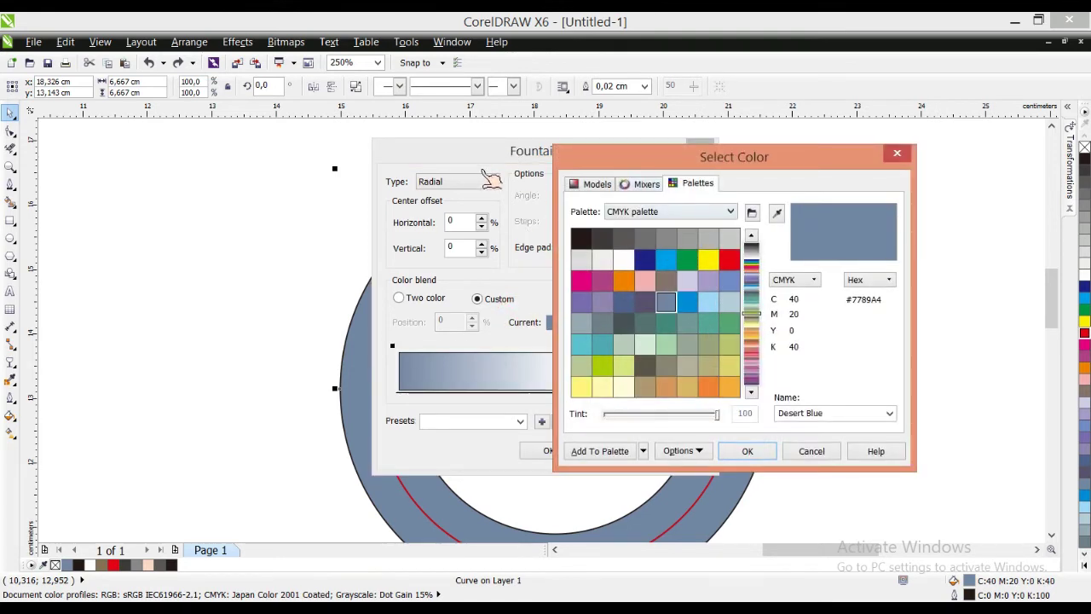
pyautogui.click(592, 183)
pyautogui.click(679, 211)
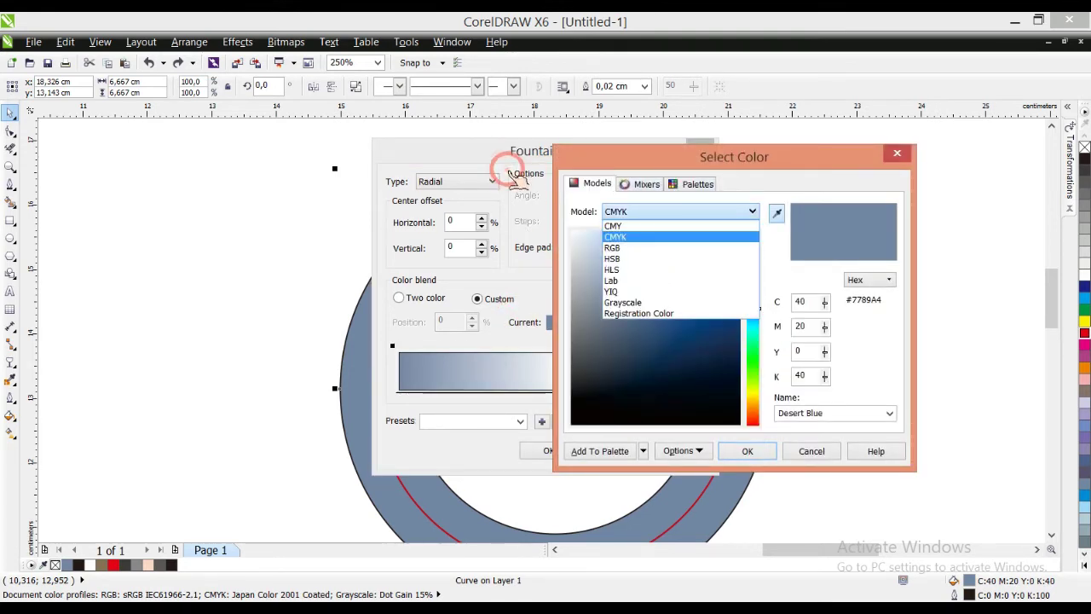
pyautogui.click(615, 247)
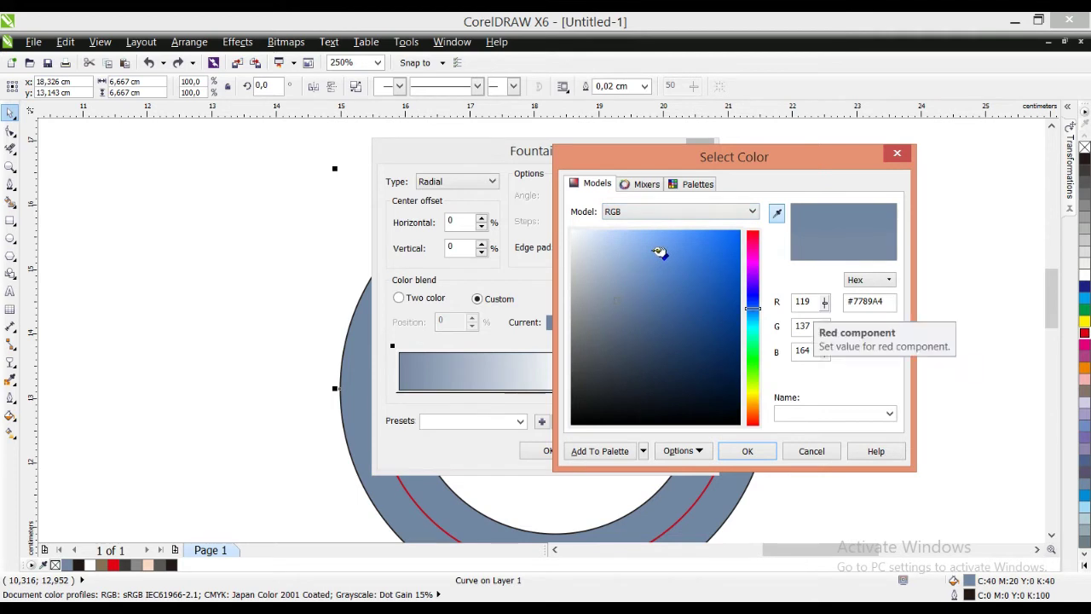
pyautogui.moveTo(811, 303); pyautogui.dragTo(703, 304)
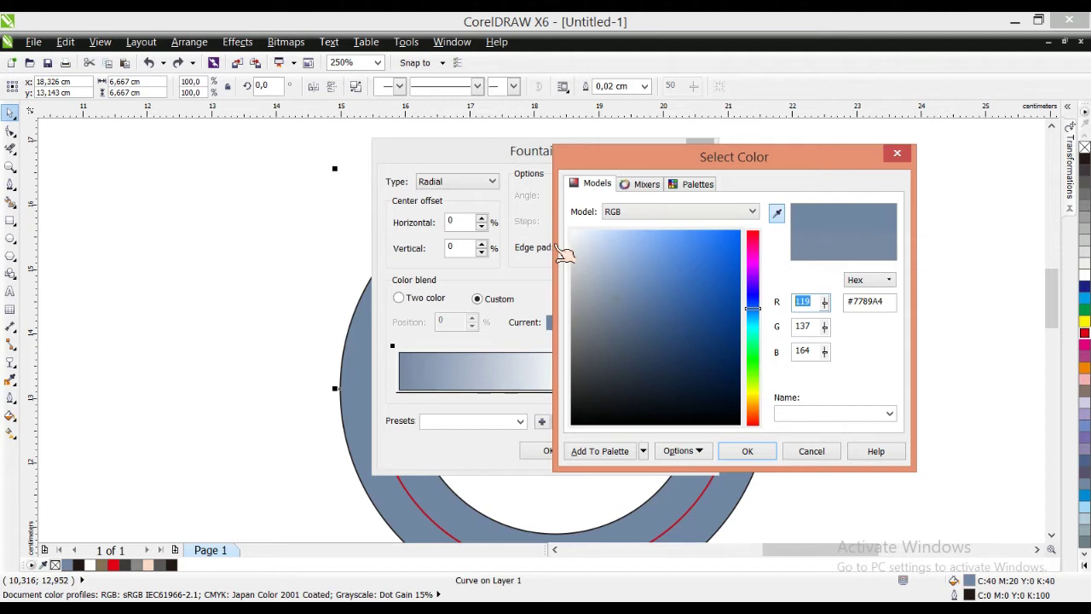
pyautogui.write('79')
pyautogui.press('Tab')
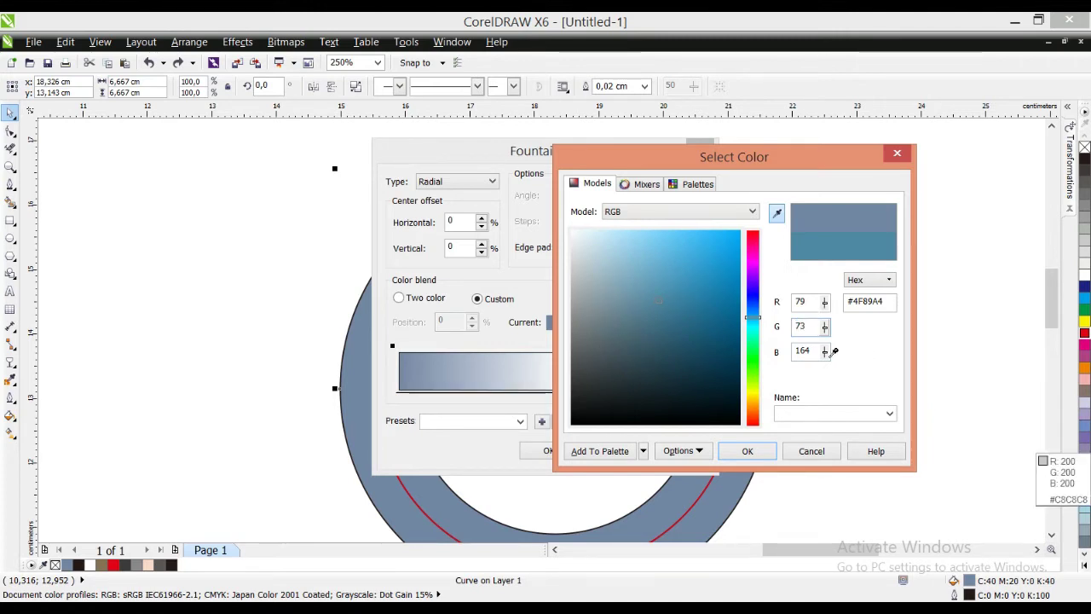
pyautogui.press('Tab')
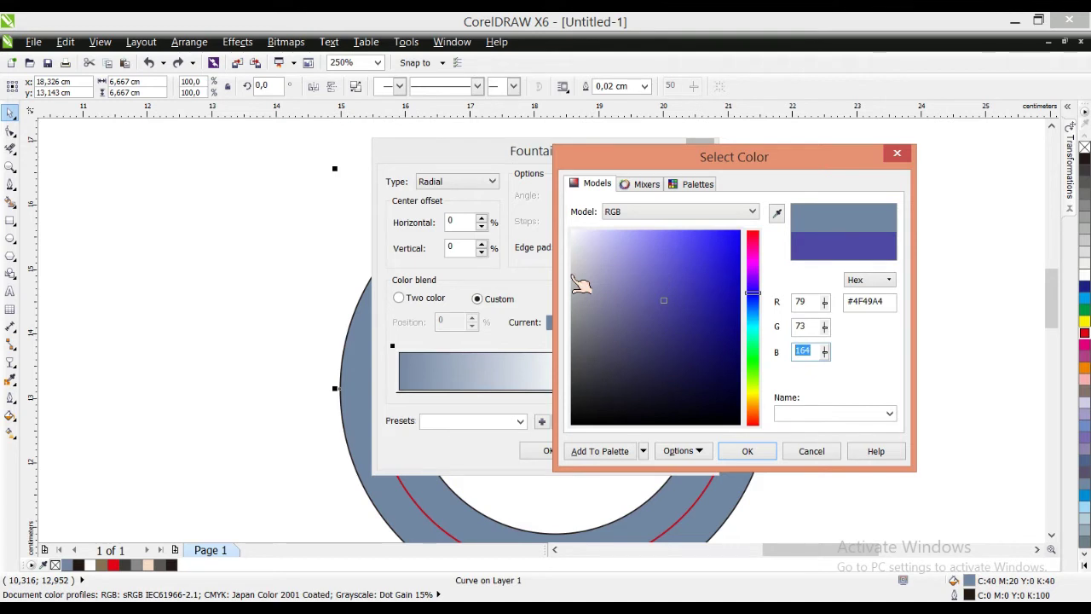
pyautogui.write('73')
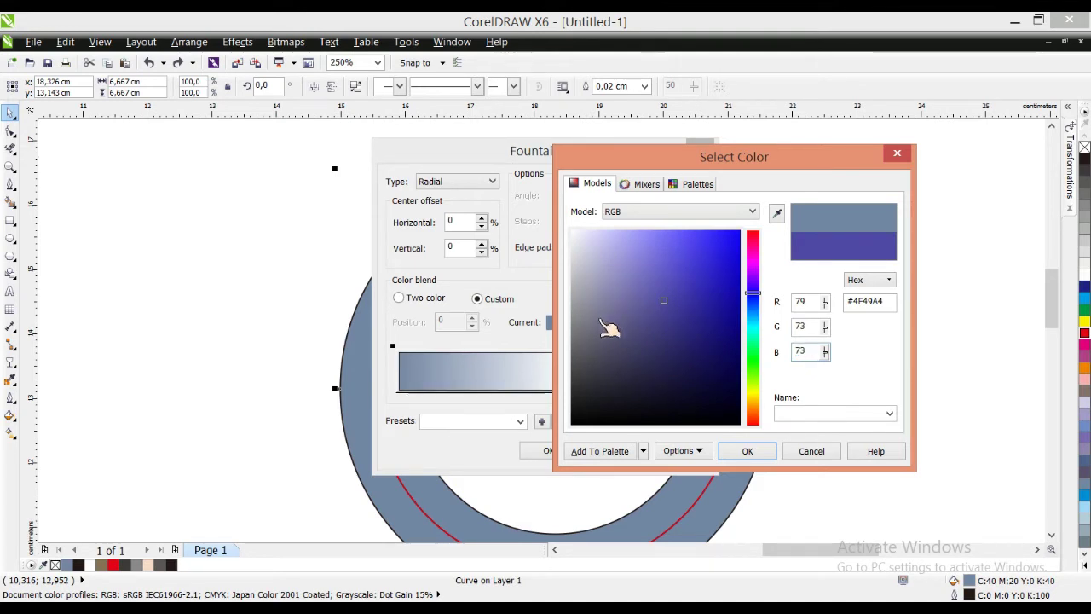
pyautogui.press('Return')
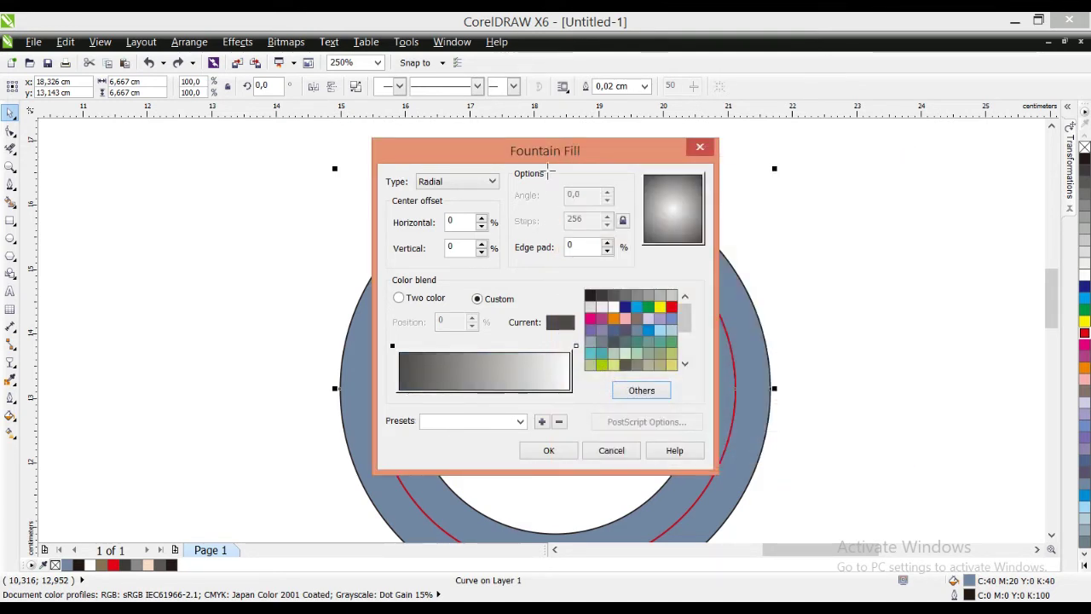
# - Offset the gradient's center to -44% horizontal and 43% vertical and apply the fill to the outer ring
pyautogui.click(541, 166)
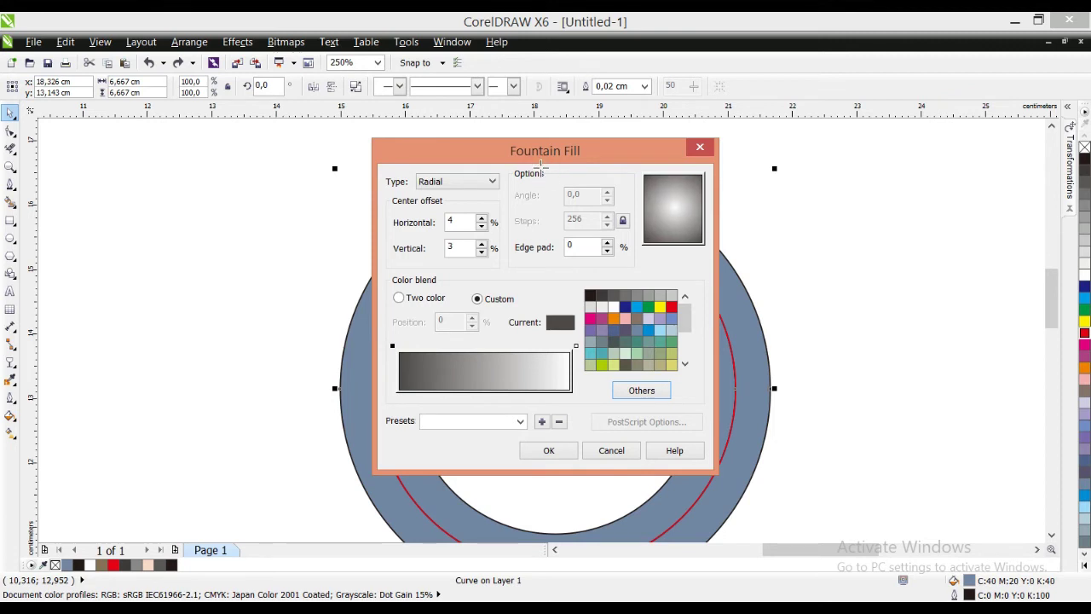
pyautogui.moveTo(541, 165); pyautogui.dragTo(518, 146)
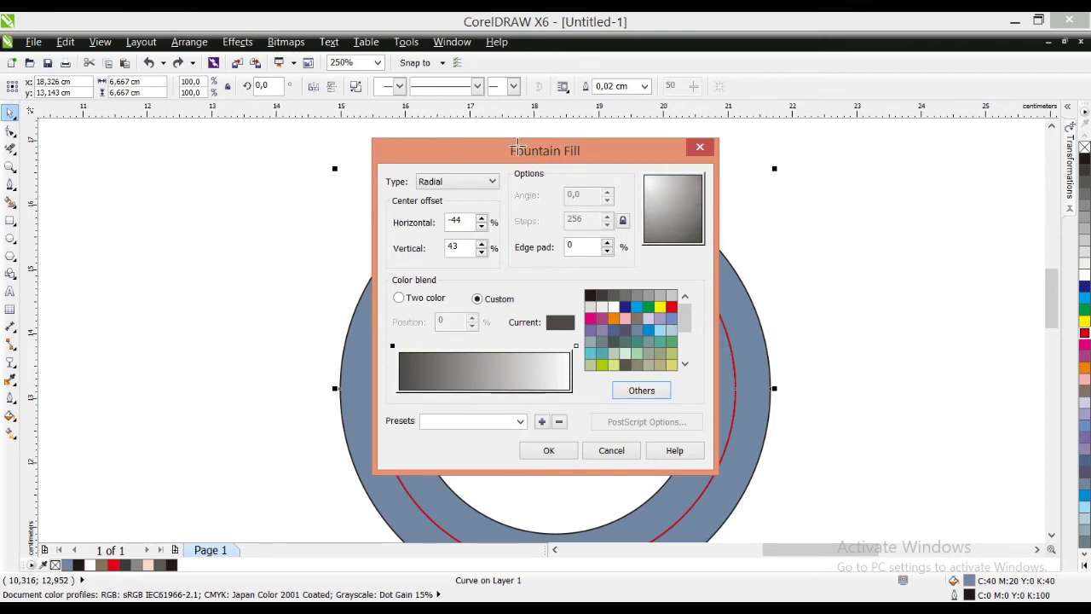
pyautogui.click(549, 450)
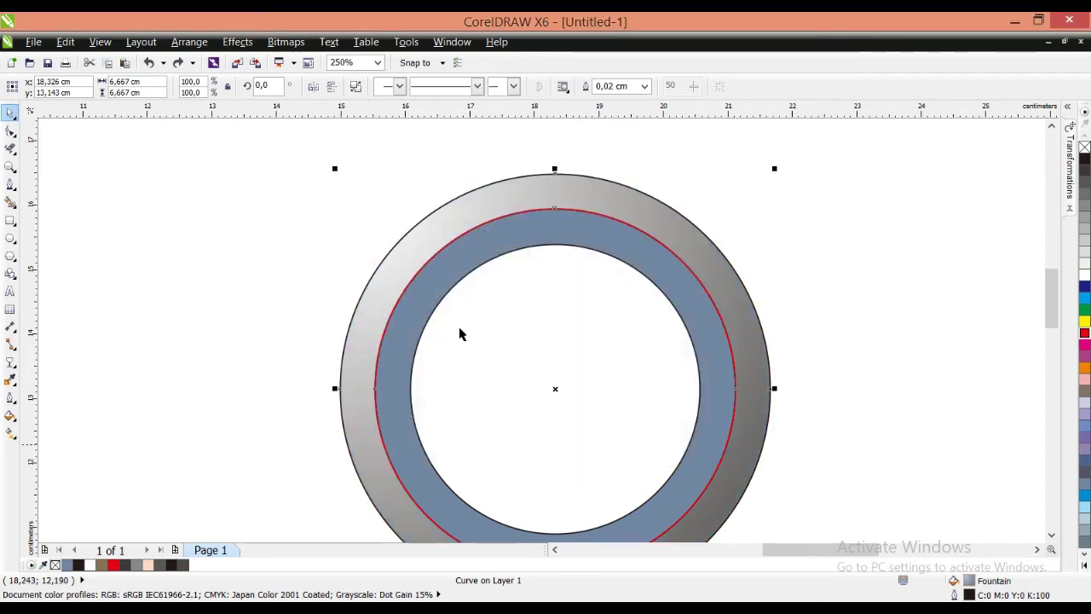
# - Move the red circle downward, off the border between the outer and inner rings
pyautogui.scroll(-1, 496, 233)
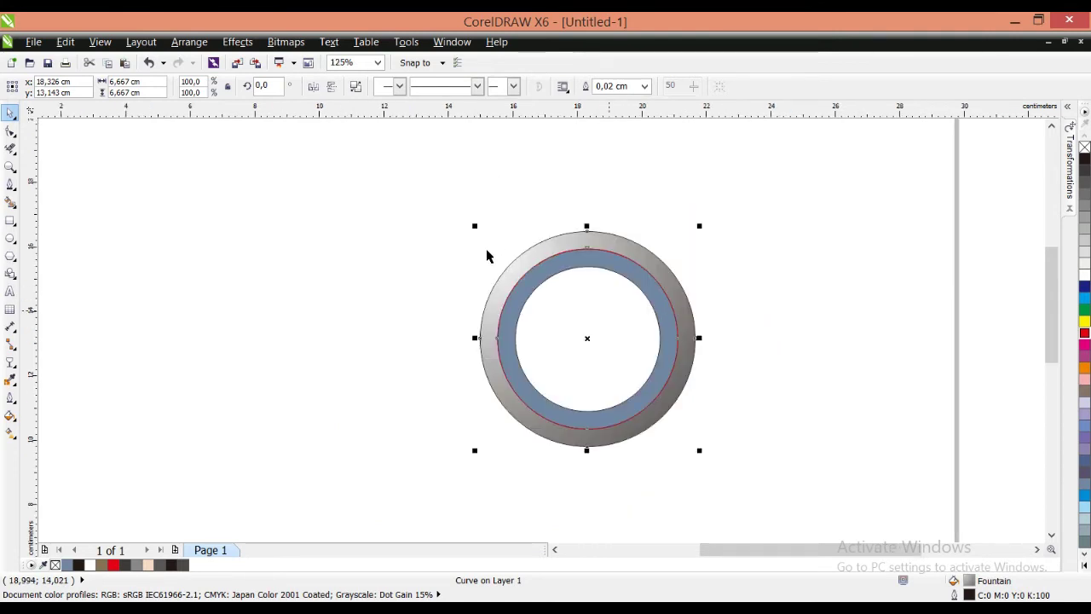
pyautogui.scroll(1, 490, 247)
pyautogui.press('Escape')
pyautogui.click(548, 193)
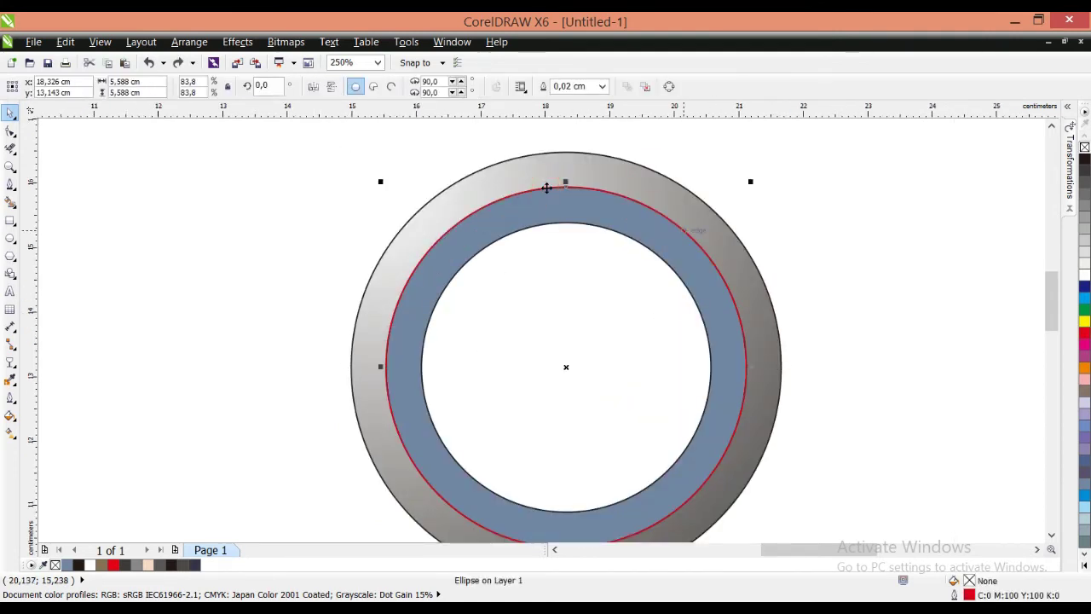
pyautogui.moveTo(547, 188); pyautogui.dragTo(539, 274)
# - Start a fountain fill of the Radial type on the inner blue-gray ring
pyautogui.click(553, 217)
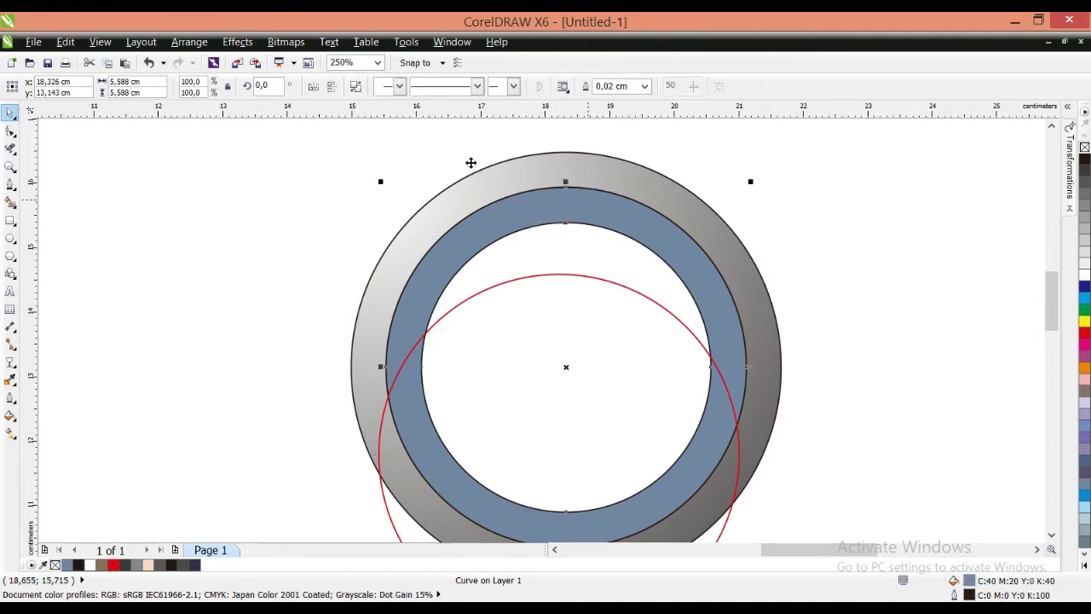
pyautogui.click(11, 416)
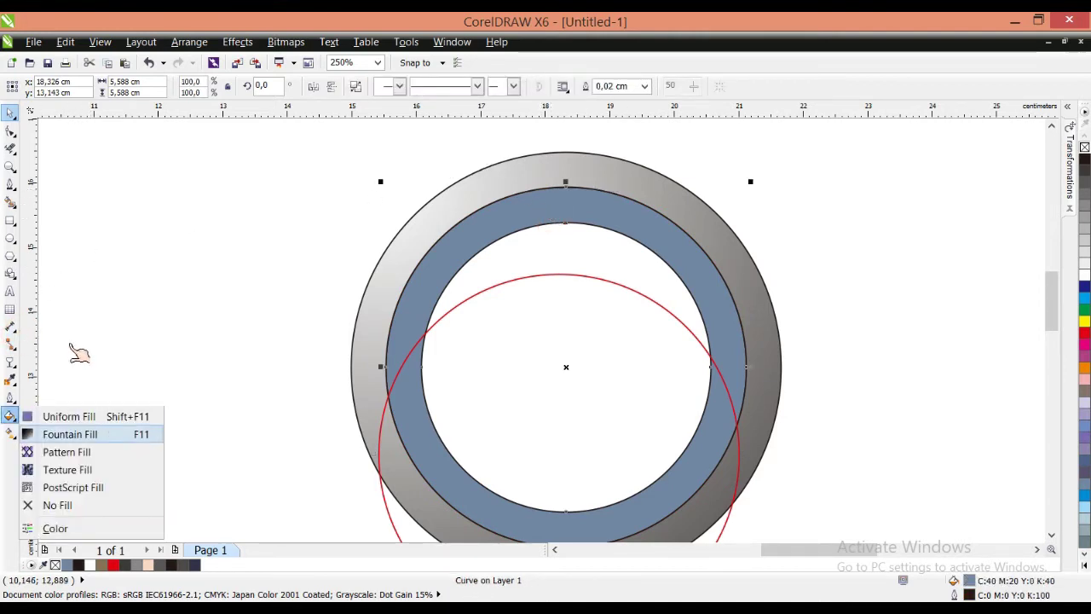
pyautogui.click(68, 433)
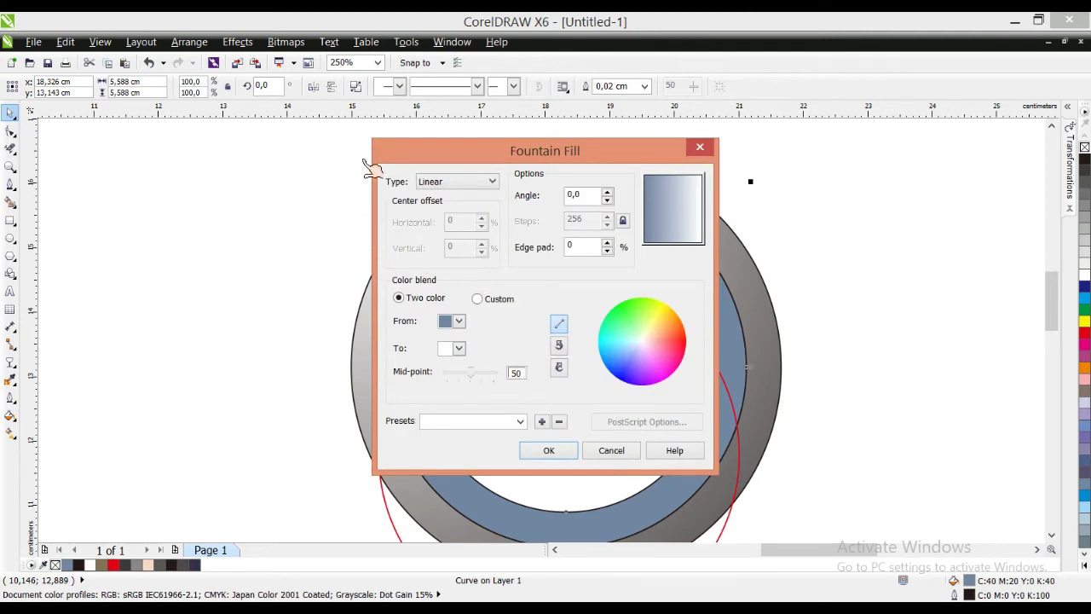
pyautogui.click(454, 182)
pyautogui.press('Down')
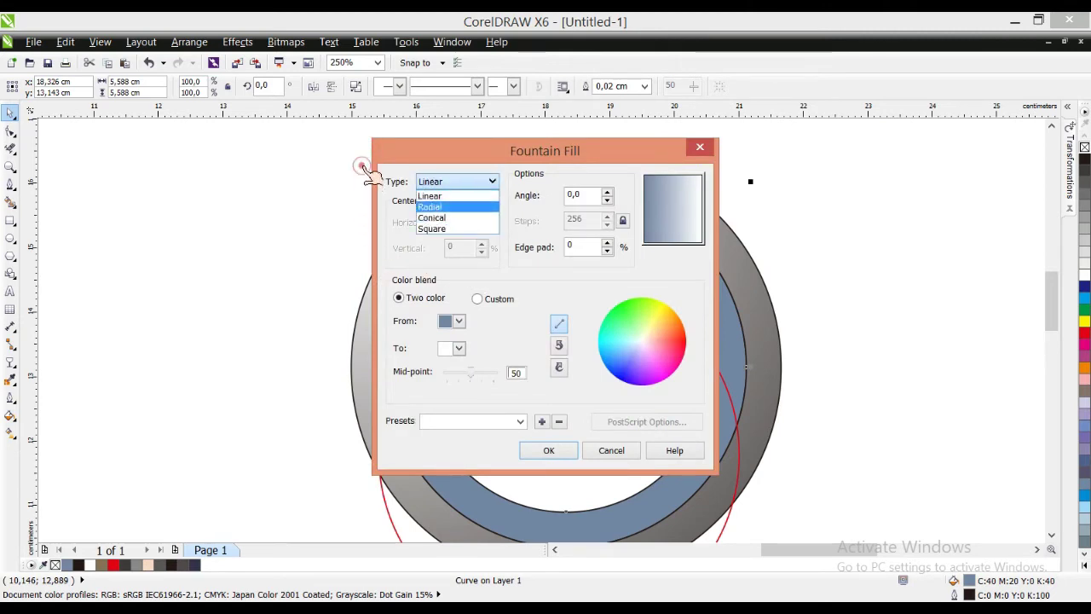
pyautogui.press('Return')
# - Set the start color of the inner ring's radial gradient to RGB 50, 50, 73
pyautogui.click(458, 321)
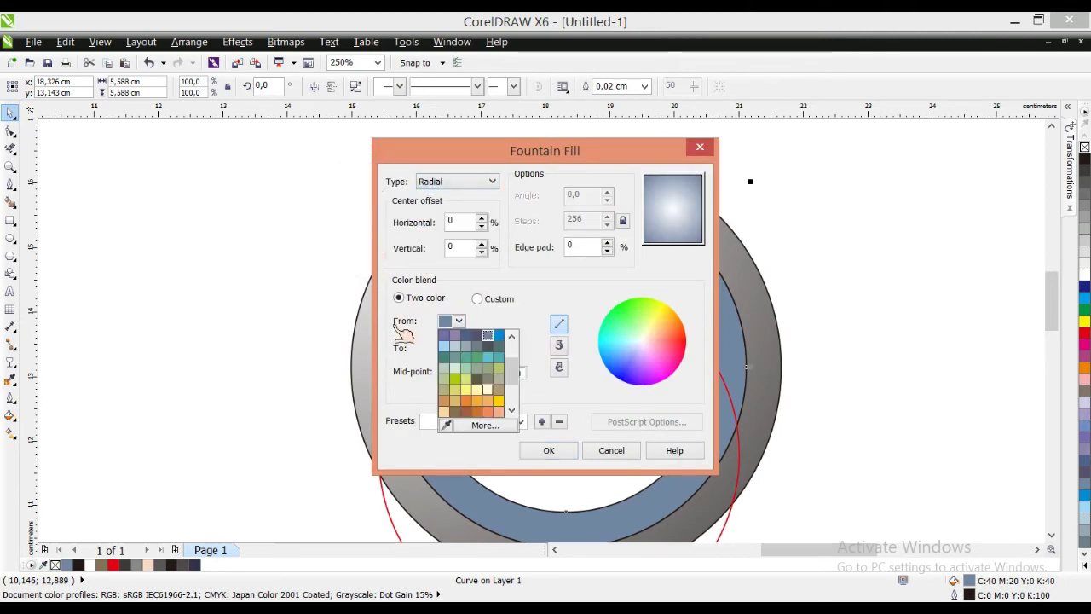
pyautogui.click(484, 424)
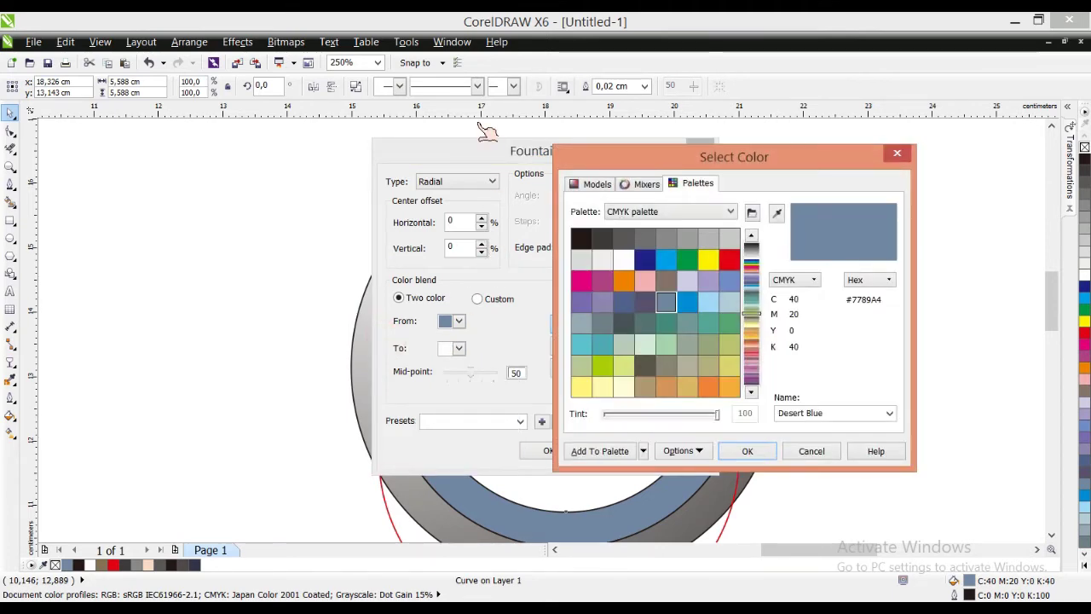
pyautogui.click(597, 183)
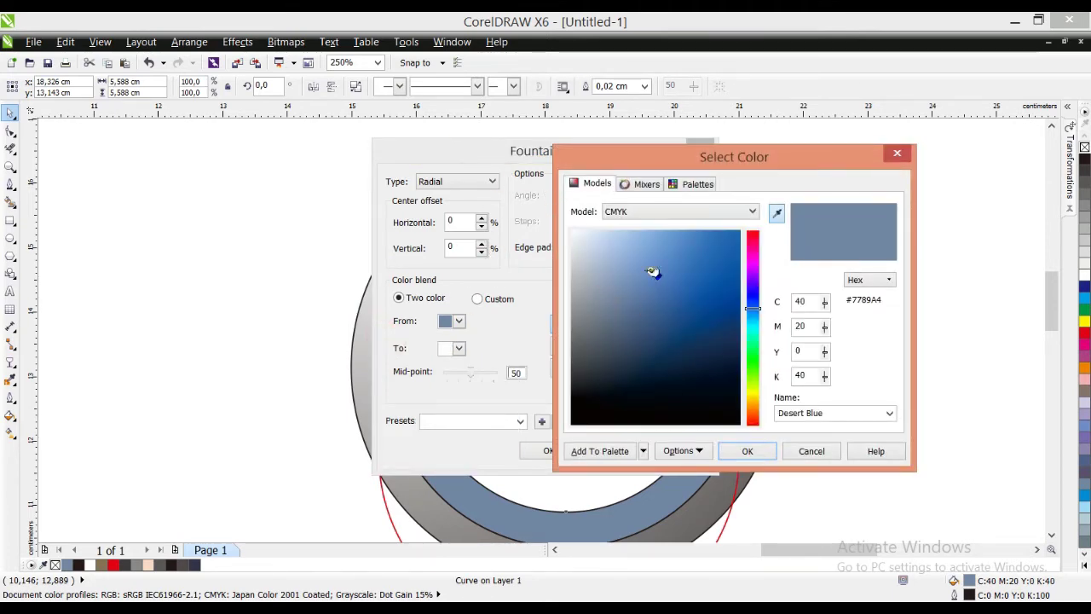
pyautogui.click(680, 212)
pyautogui.click(656, 248)
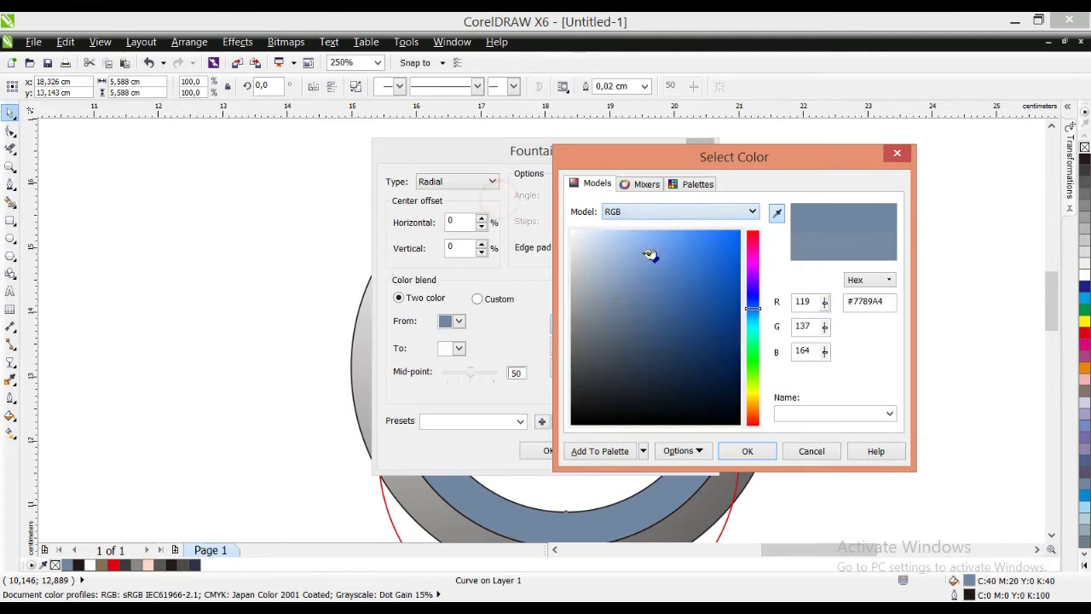
pyautogui.moveTo(813, 302); pyautogui.dragTo(726, 312)
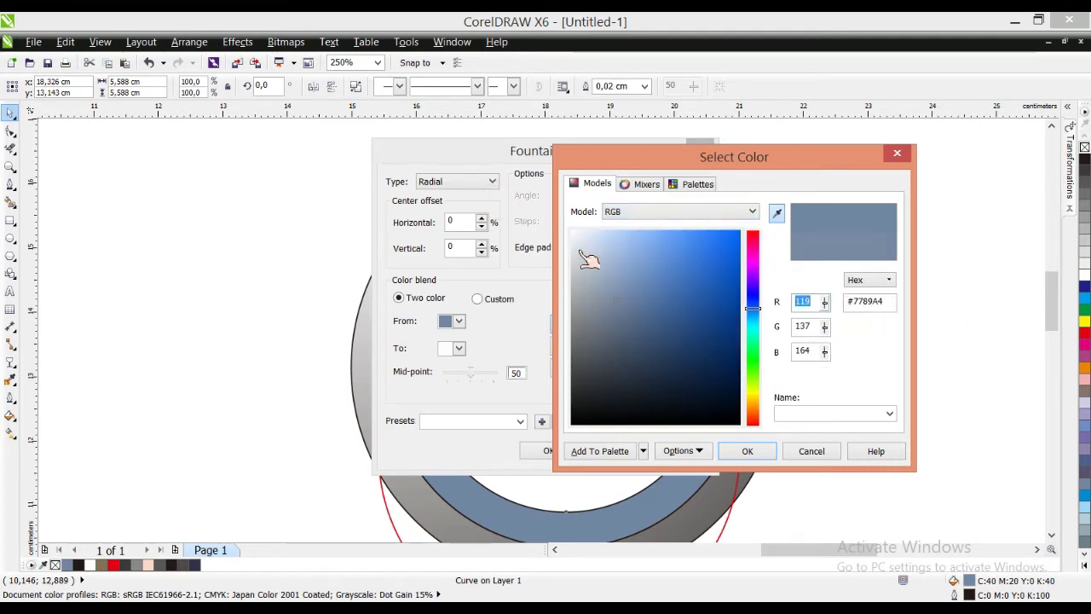
pyautogui.write('50')
pyautogui.press('Tab')
pyautogui.write('50')
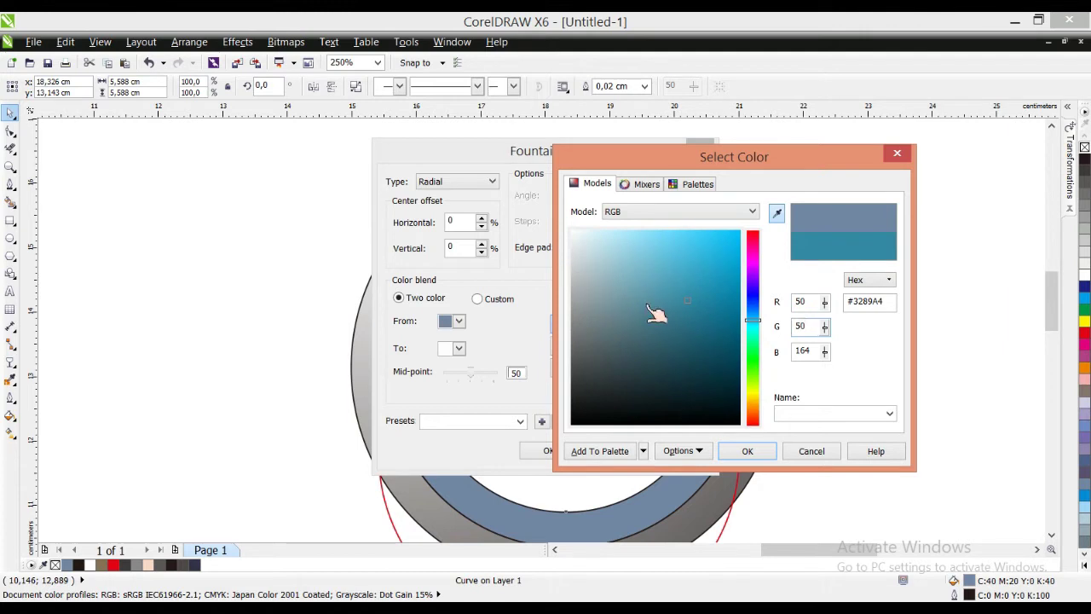
pyautogui.press('Tab')
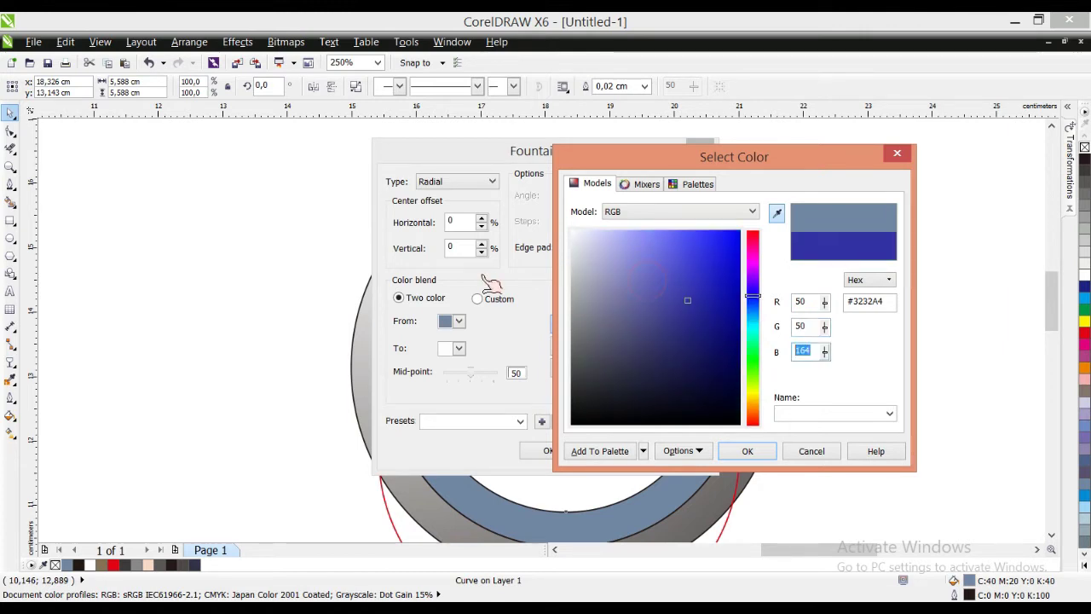
pyautogui.write('73')
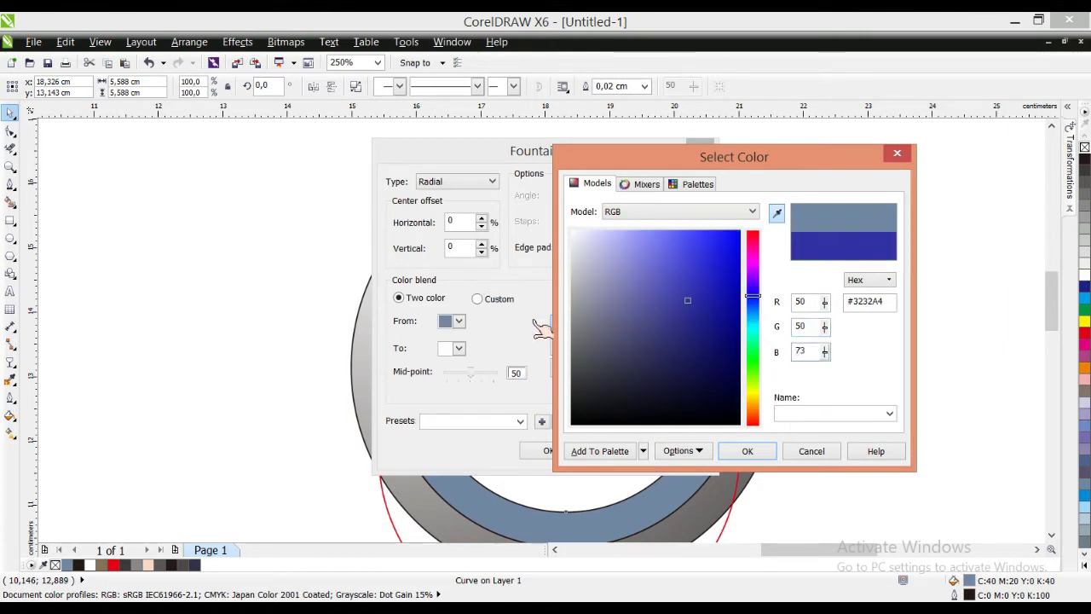
pyautogui.press('Return')
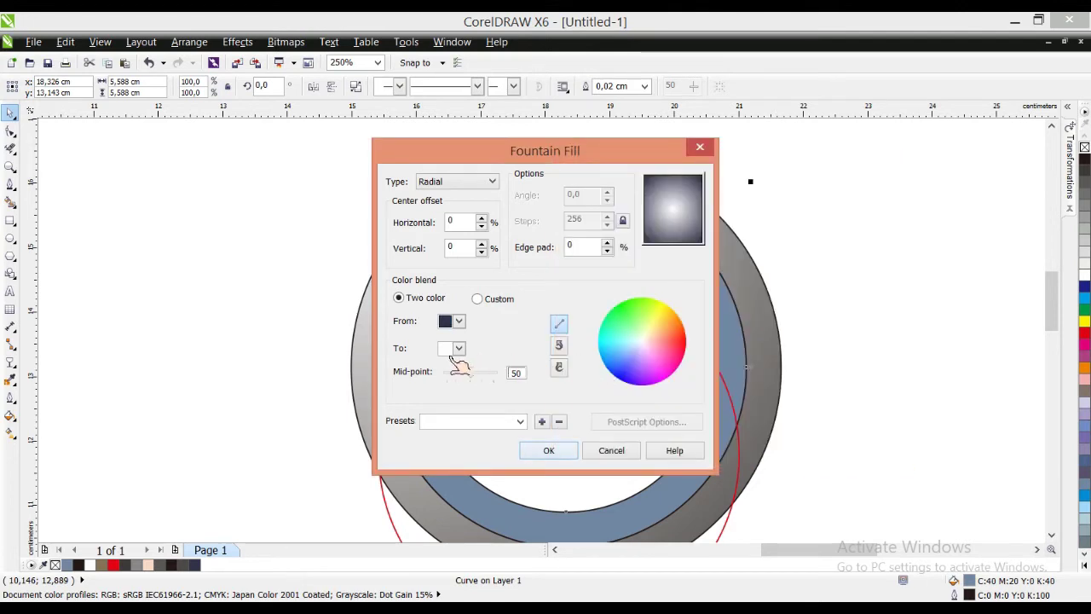
# - Offset the gradient's center to 36% horizontal and -37% vertical and apply the fill to the inner ring
pyautogui.moveTo(679, 214); pyautogui.dragTo(690, 231)
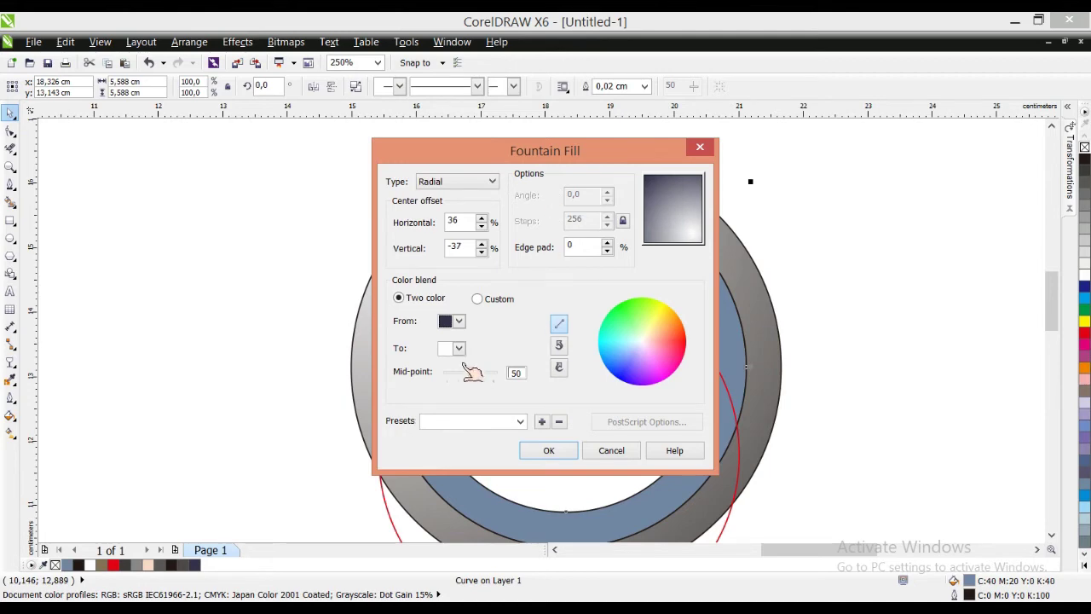
pyautogui.press('Return')
pyautogui.scroll(-1, 599, 236)
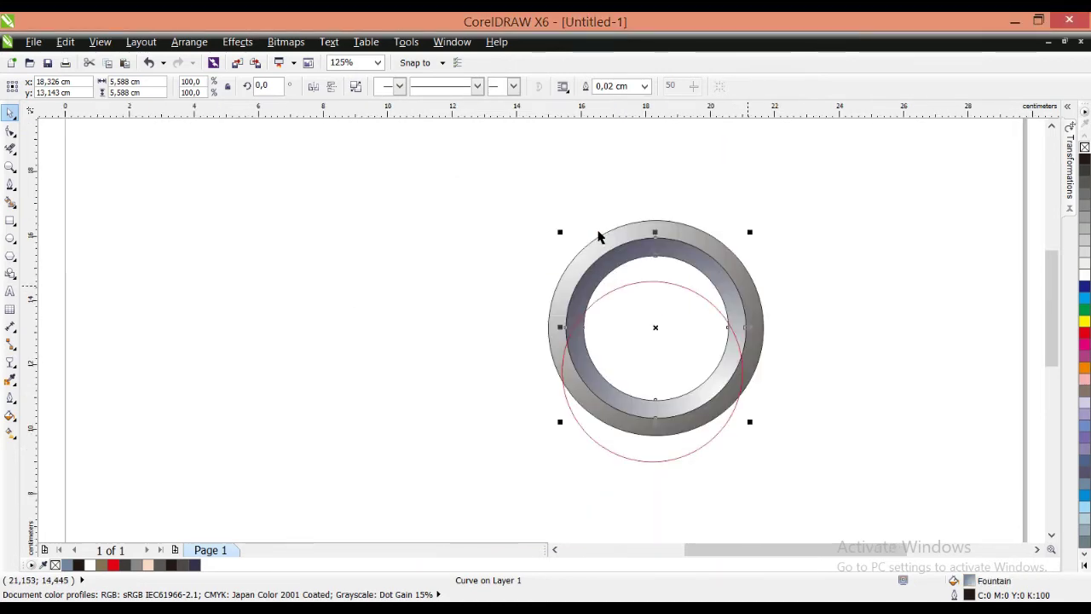
pyautogui.scroll(-1, 597, 263)
# - Remove the outlines from both the inner and outer rings
pyautogui.scroll(1, 597, 264)
pyautogui.scroll(1, 588, 255)
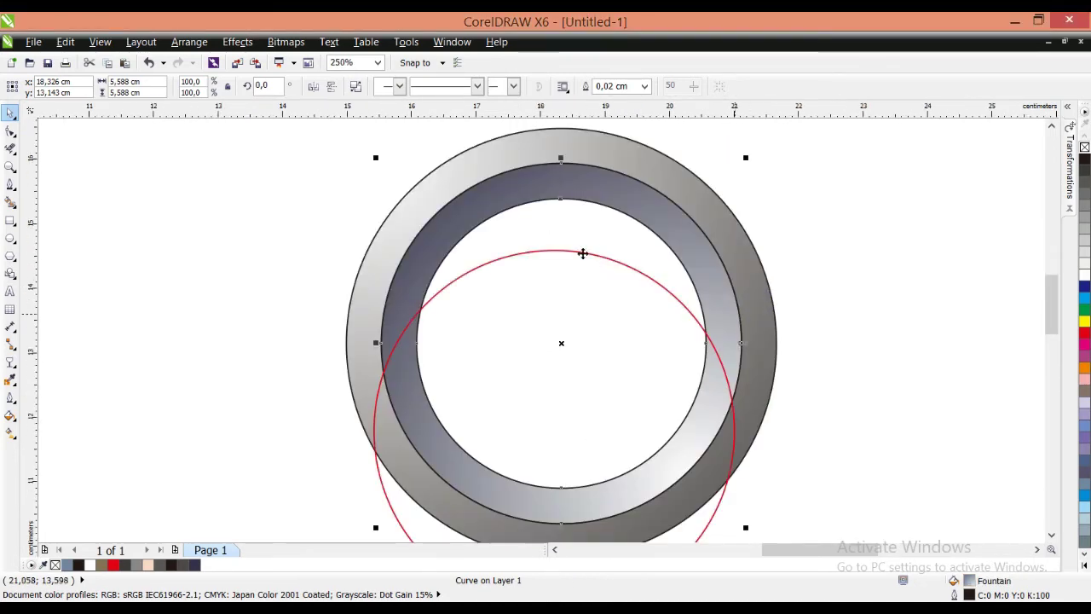
pyautogui.keyDown('shift'); pyautogui.click(596, 227); pyautogui.keyUp('shift')
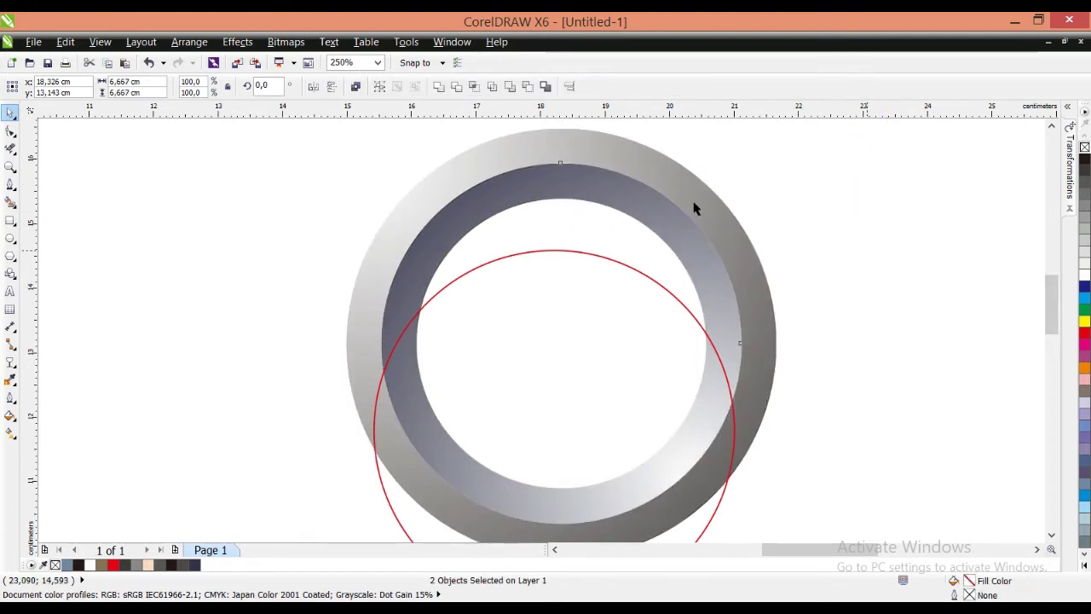
pyautogui.click(669, 295)
# - Align the red circle with the inner ring, centered horizontally and vertically
pyautogui.click(538, 248)
pyautogui.keyDown('shift'); pyautogui.click(526, 163); pyautogui.keyUp('shift')
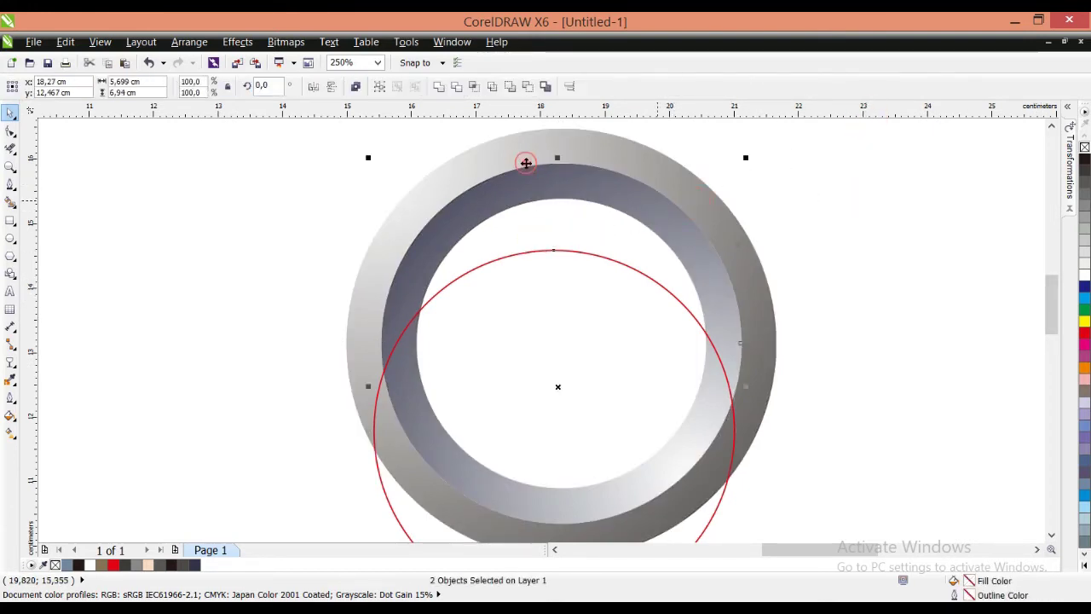
pyautogui.press('c')
pyautogui.press('e')
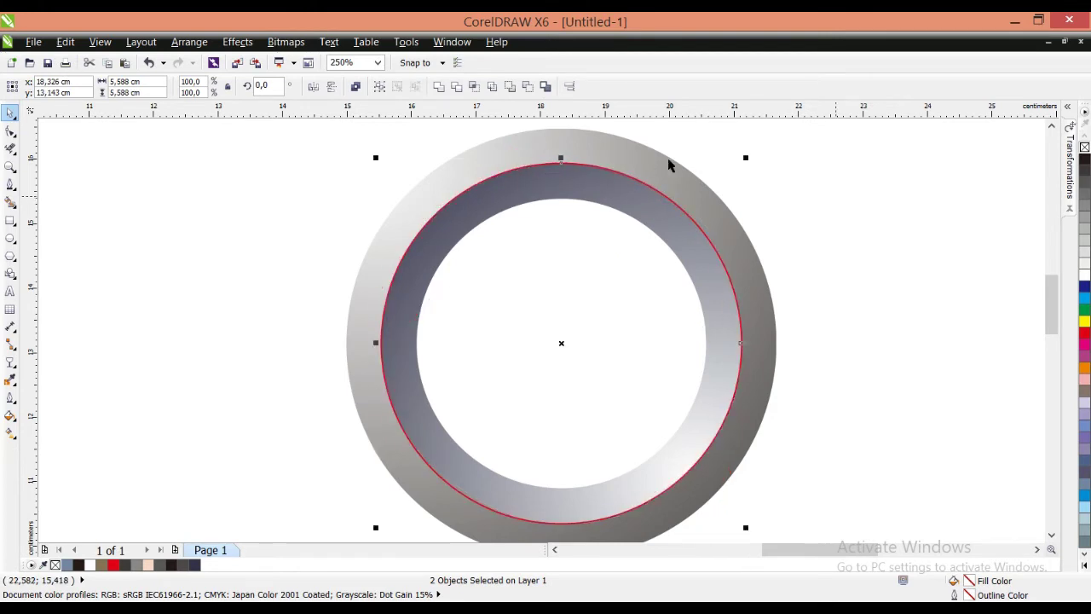
pyautogui.click(835, 196)
# - Change the outline color of the red circle between the two rings to white
pyautogui.click(540, 165)
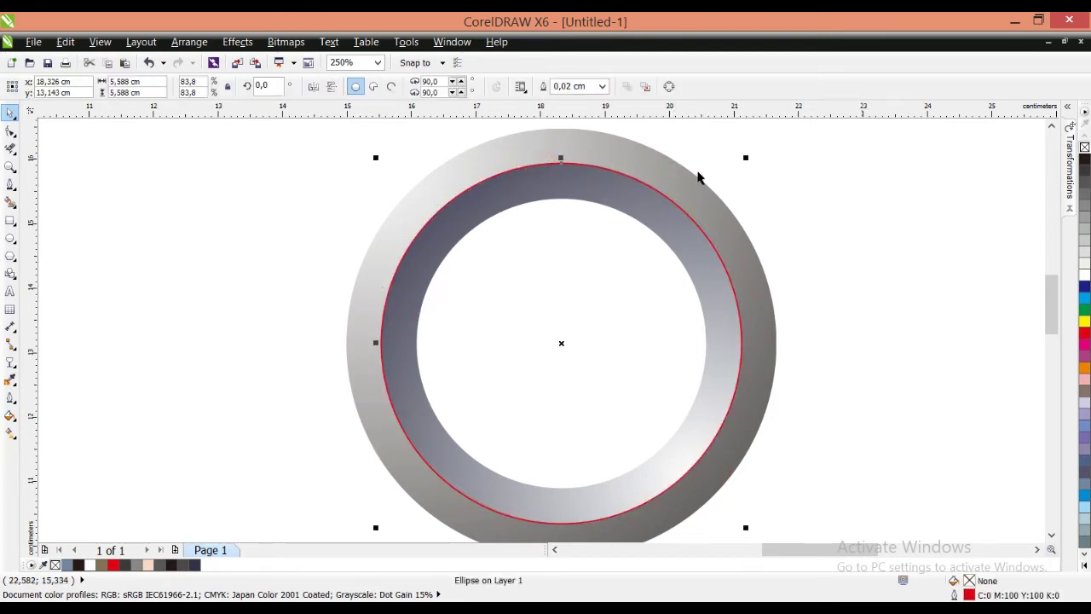
pyautogui.rightClick(1084, 275)
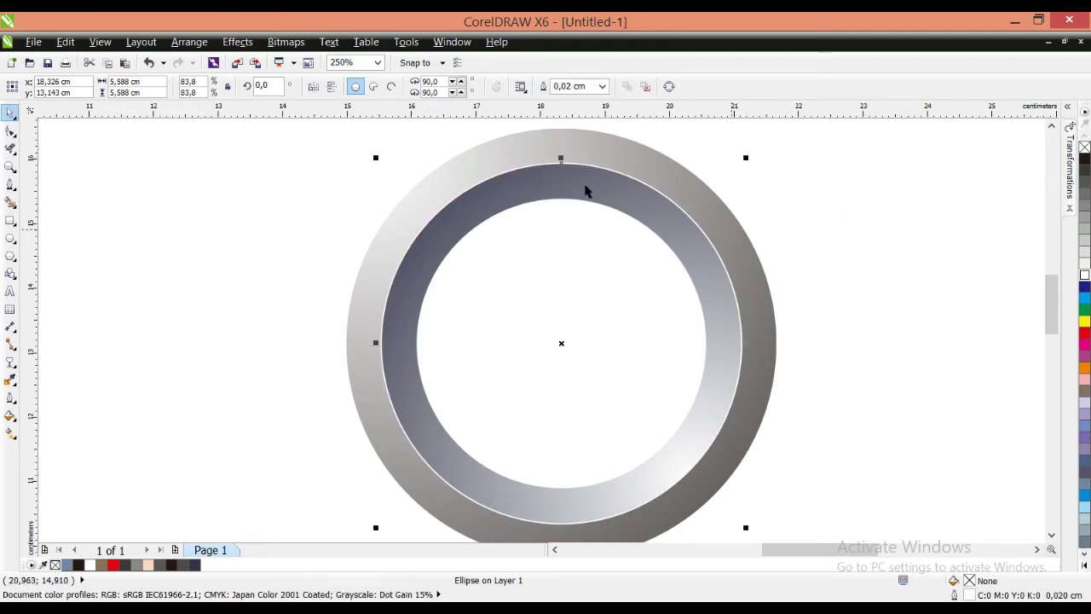
pyautogui.scroll(-1, 732, 229)
pyautogui.scroll(1, 731, 228)
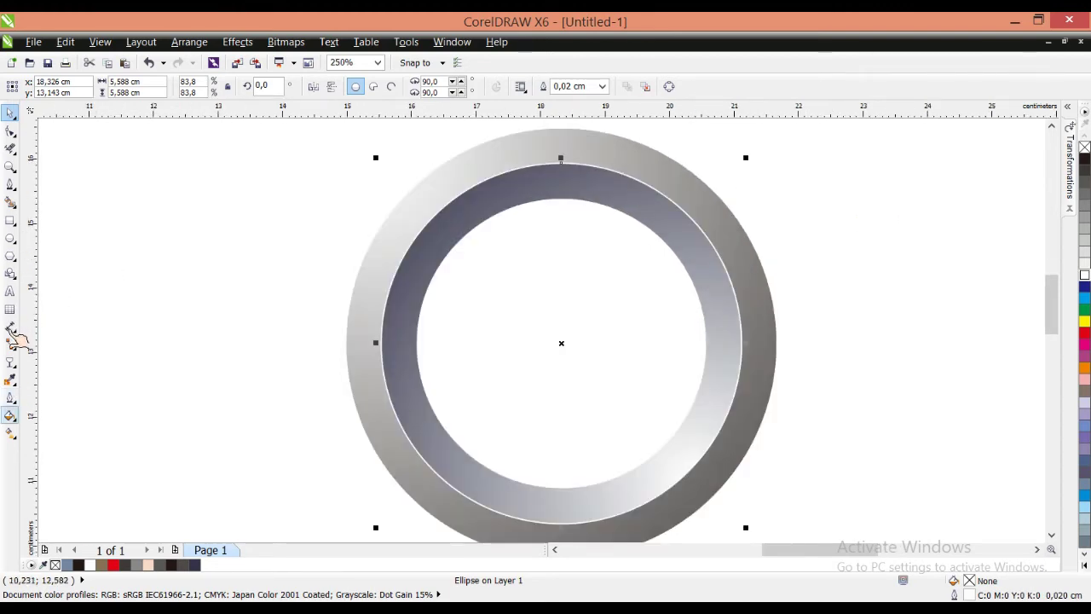
# - Apply a Linear transparency to the white circle, running diagonally from upper left to lower right at about 313.5 degrees
pyautogui.click(12, 363)
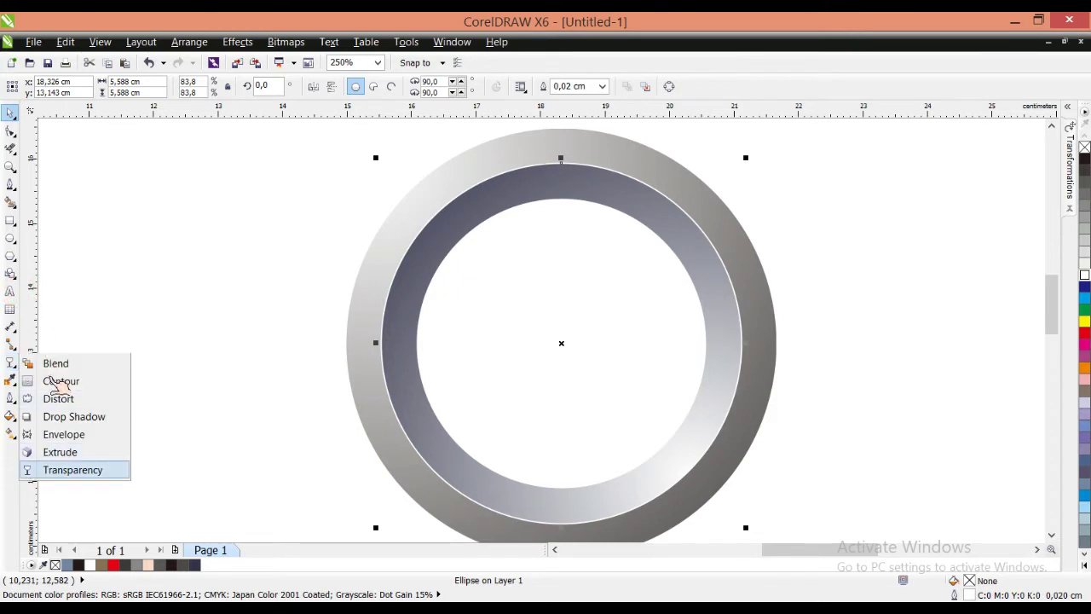
pyautogui.click(73, 470)
pyautogui.click(61, 86)
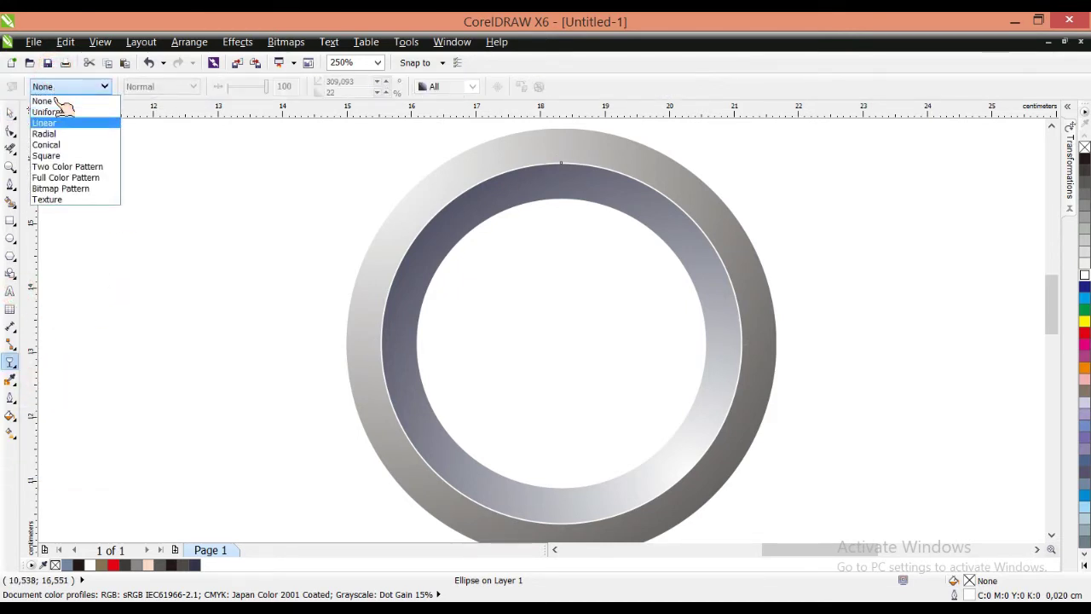
pyautogui.click(45, 123)
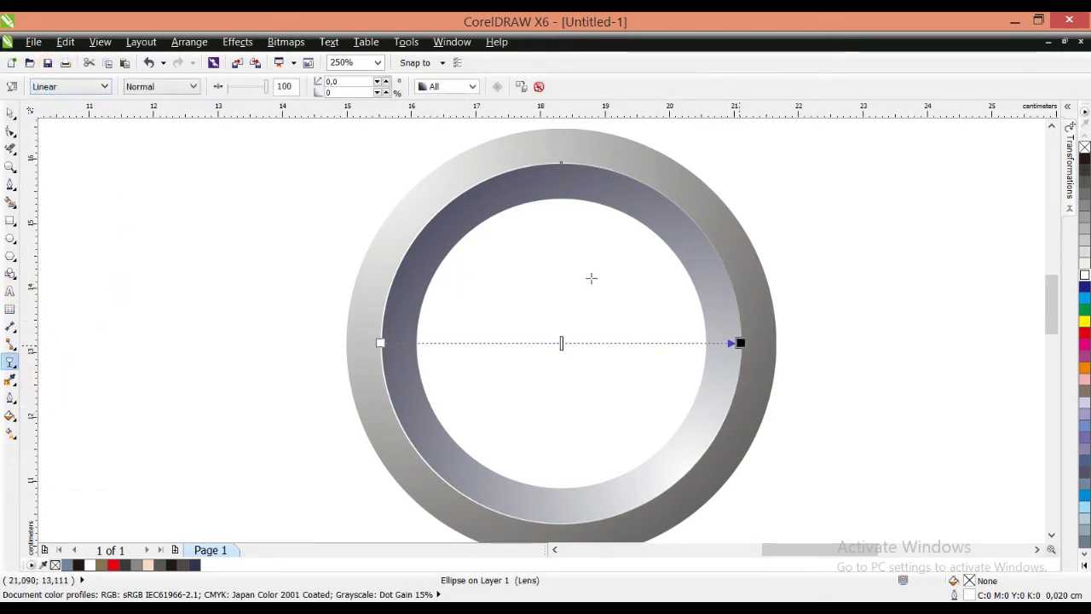
pyautogui.moveTo(740, 343); pyautogui.dragTo(707, 471)
pyautogui.moveTo(380, 343); pyautogui.dragTo(432, 183)
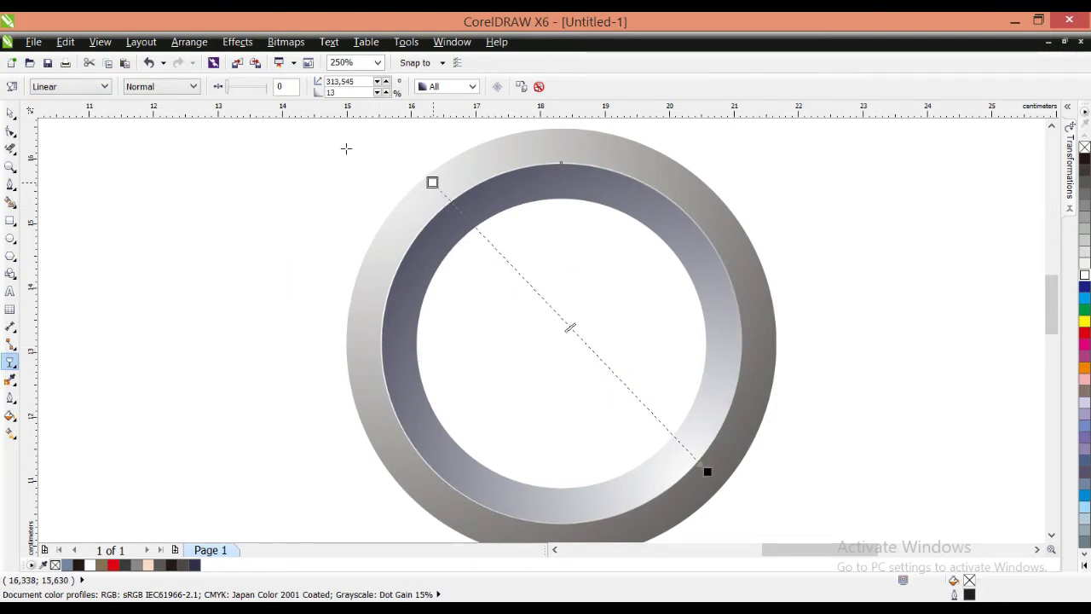
pyautogui.click(10, 113)
pyautogui.click(165, 229)
# - Add a dark gray color stop near the dark end of the outer ring's gradient, shift it toward the light end and apply the fill
pyautogui.scroll(-2, 539, 143)
pyautogui.scroll(1, 552, 142)
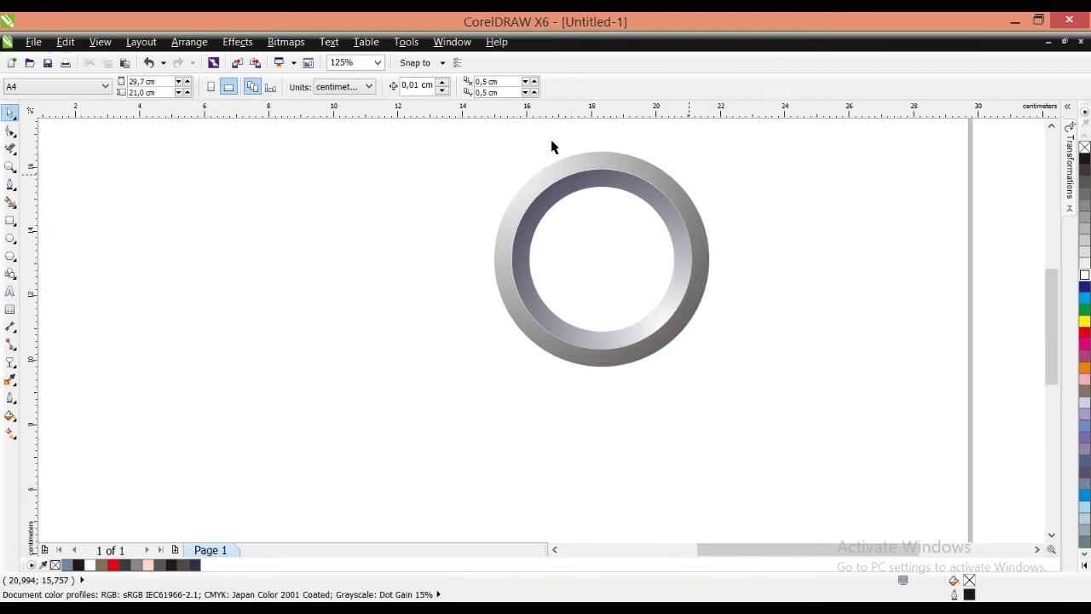
pyautogui.click(550, 262)
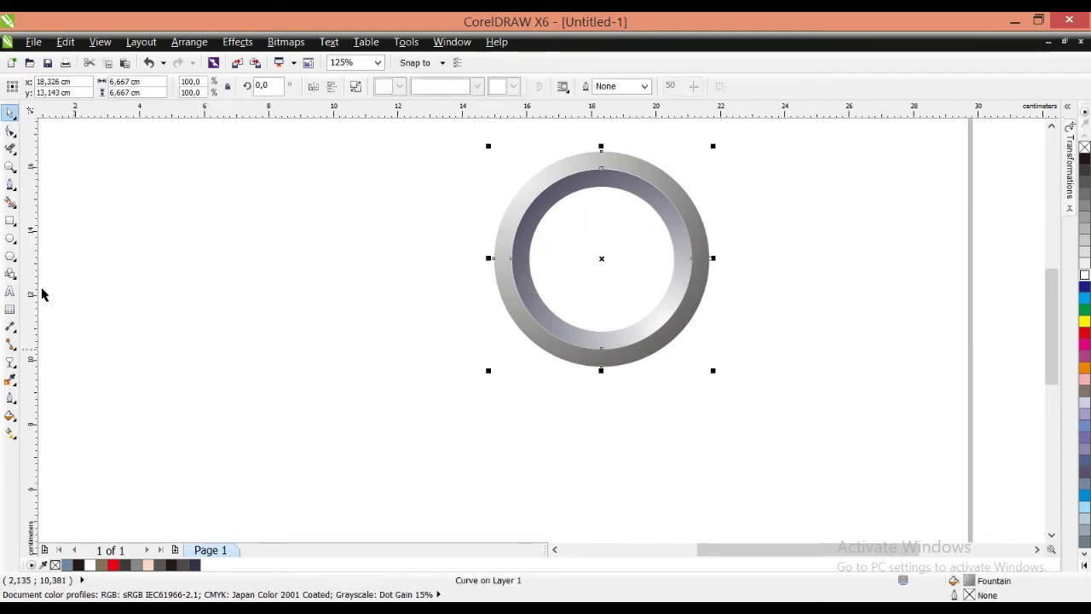
pyautogui.click(9, 415)
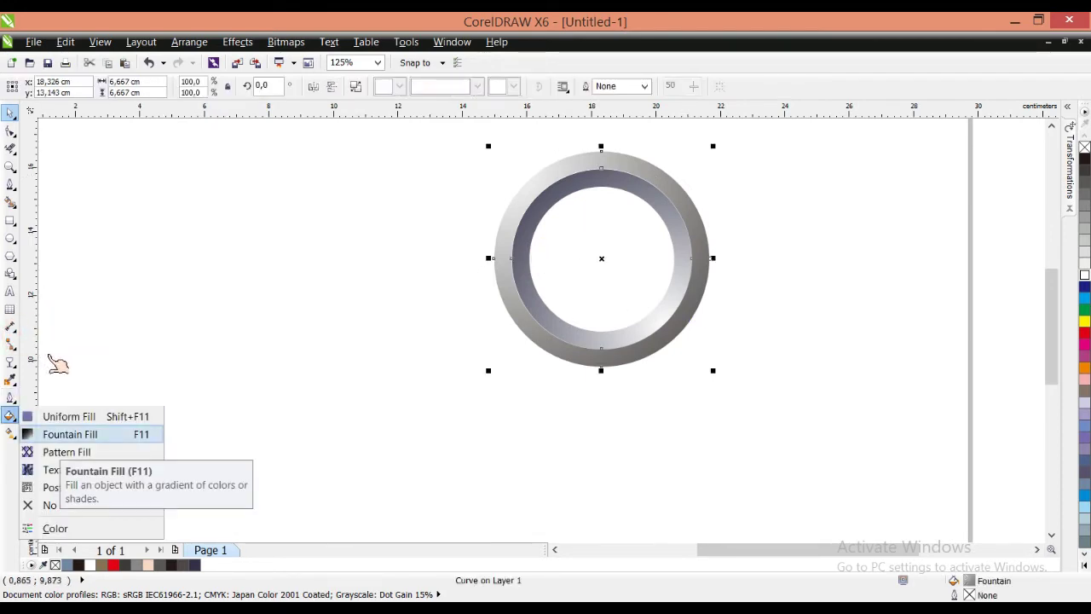
pyautogui.click(70, 434)
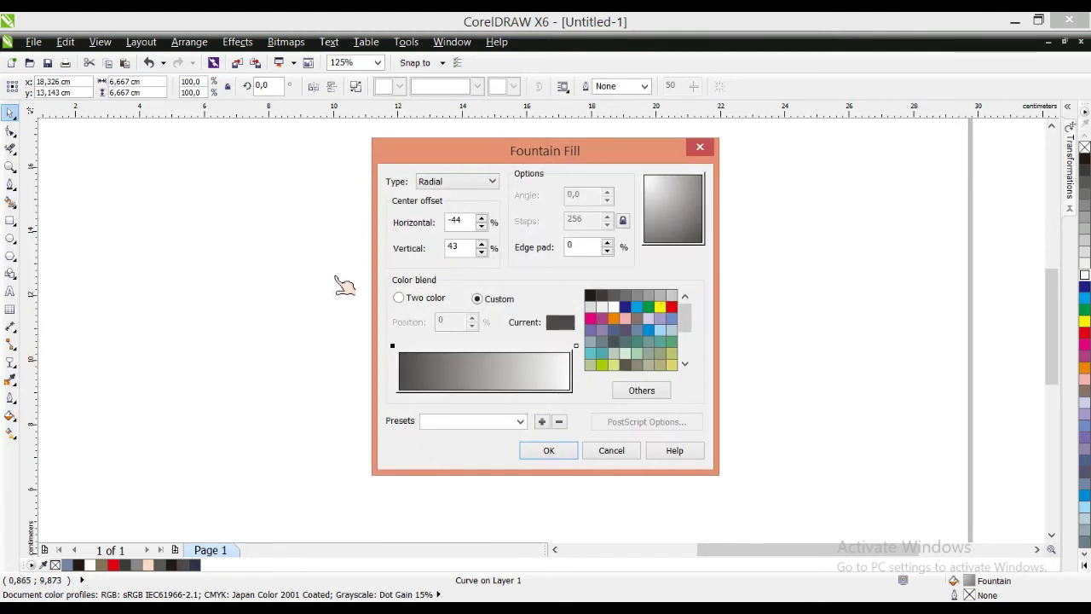
pyautogui.doubleClick(416, 346)
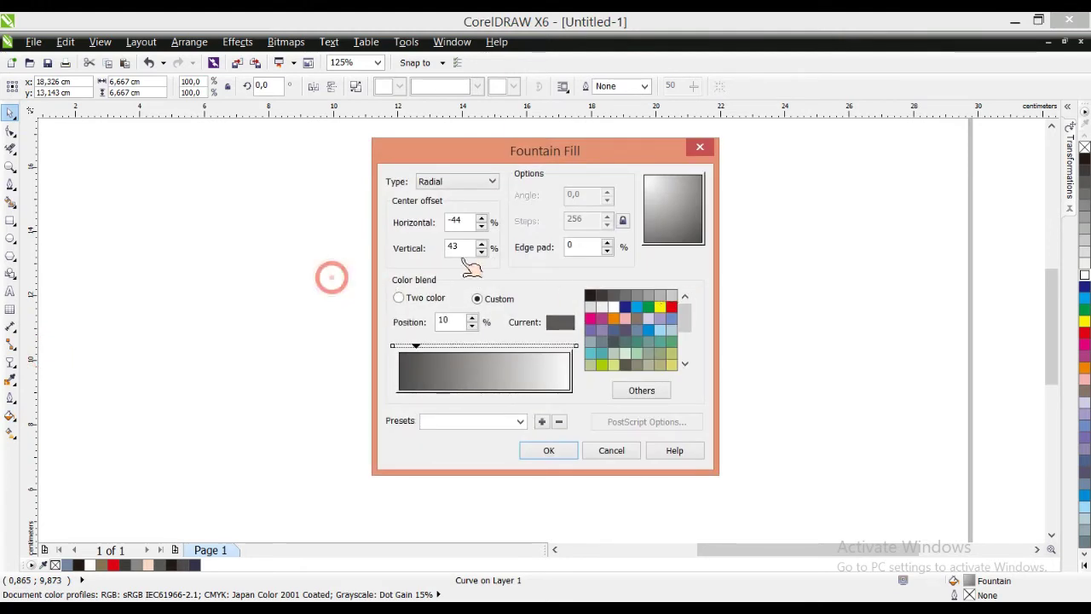
pyautogui.click(613, 295)
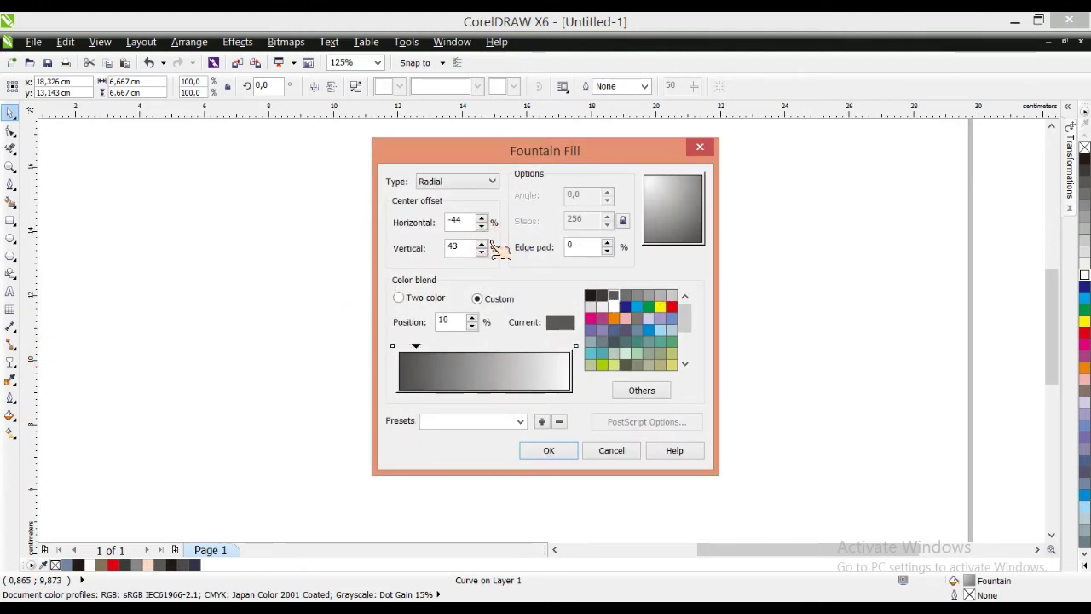
pyautogui.moveTo(416, 346); pyautogui.dragTo(437, 346)
pyautogui.click(547, 452)
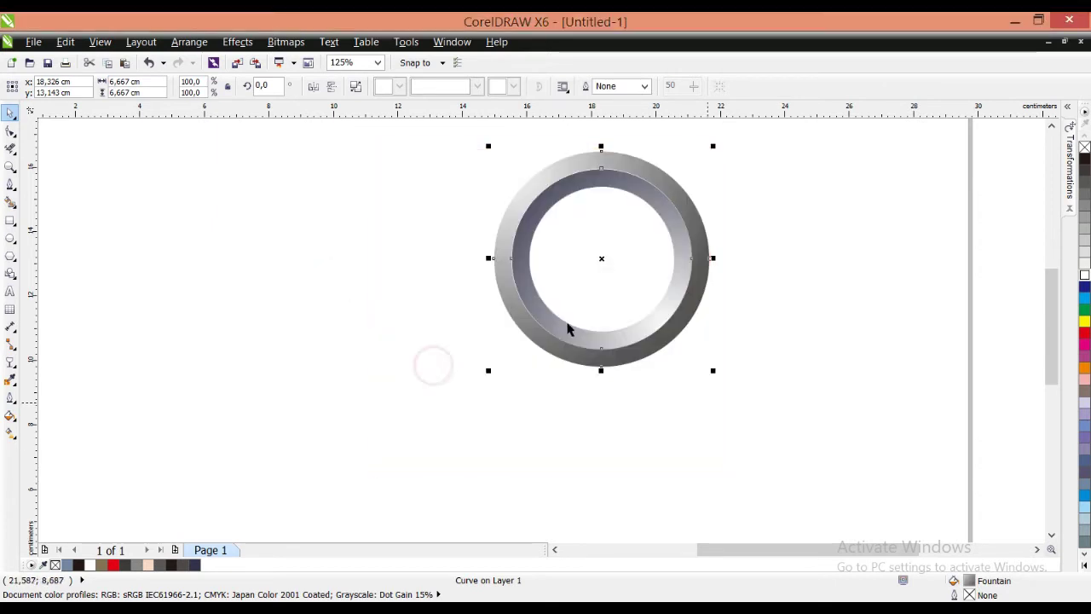
# - Move the white outlined circle downward, off the border between the two rings
pyautogui.click(714, 397)
pyautogui.click(664, 211)
pyautogui.moveTo(633, 240); pyautogui.dragTo(623, 302)
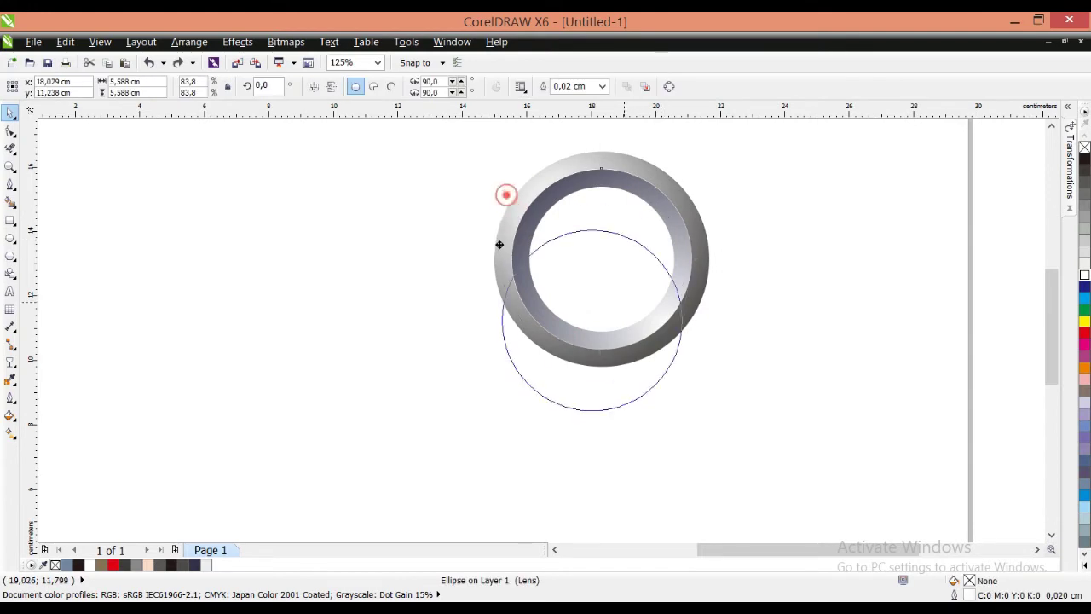
# - Give the inner ring's radial fountain fill a custom color blend with a dark gray stop at position 24%
pyautogui.click(638, 189)
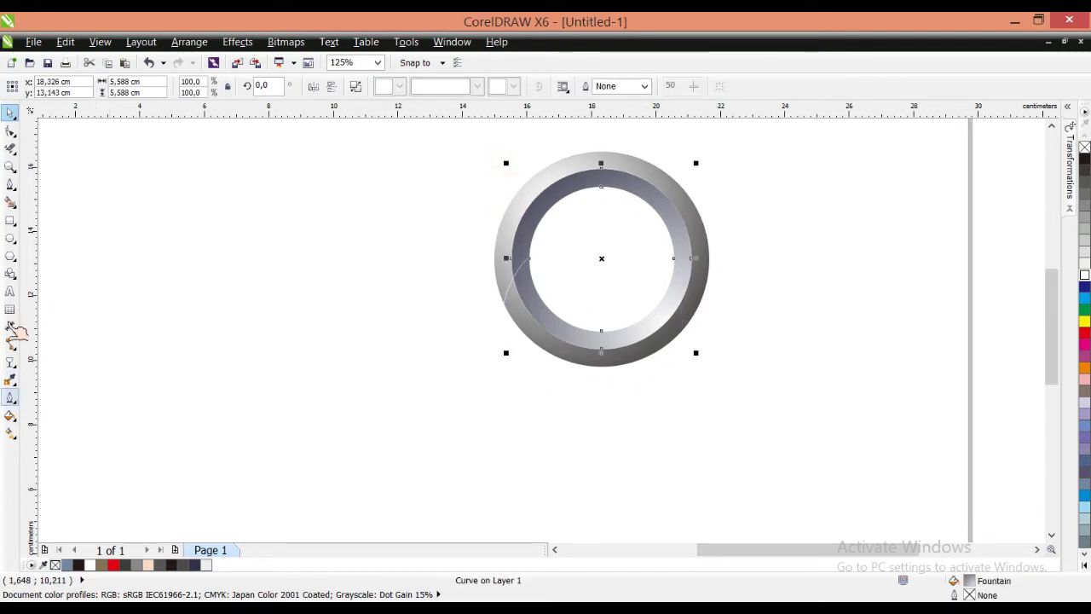
pyautogui.click(10, 416)
pyautogui.click(64, 433)
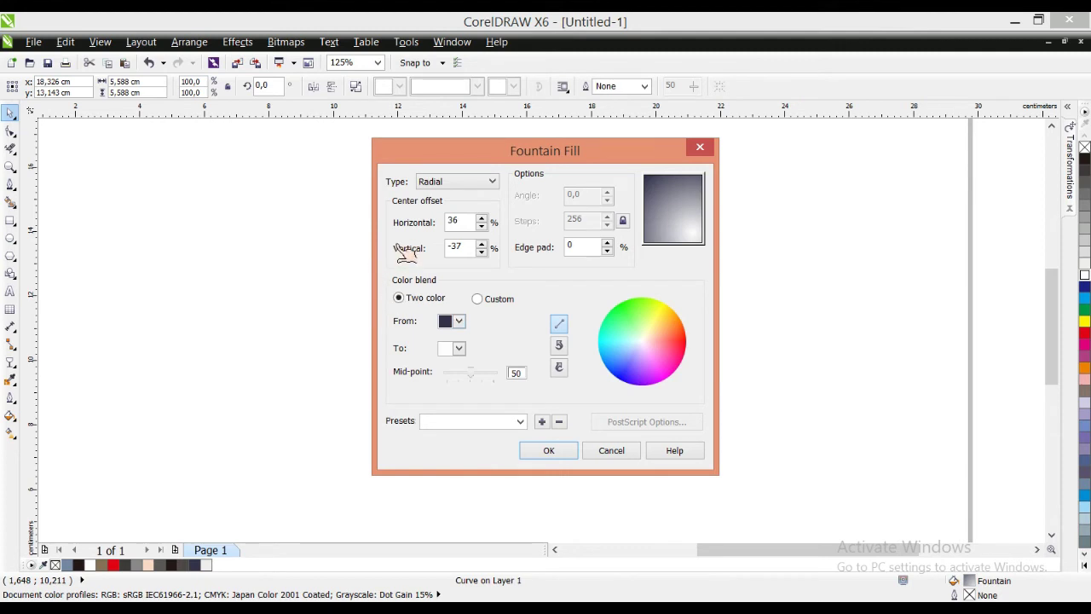
pyautogui.click(477, 298)
pyautogui.doubleClick(418, 347)
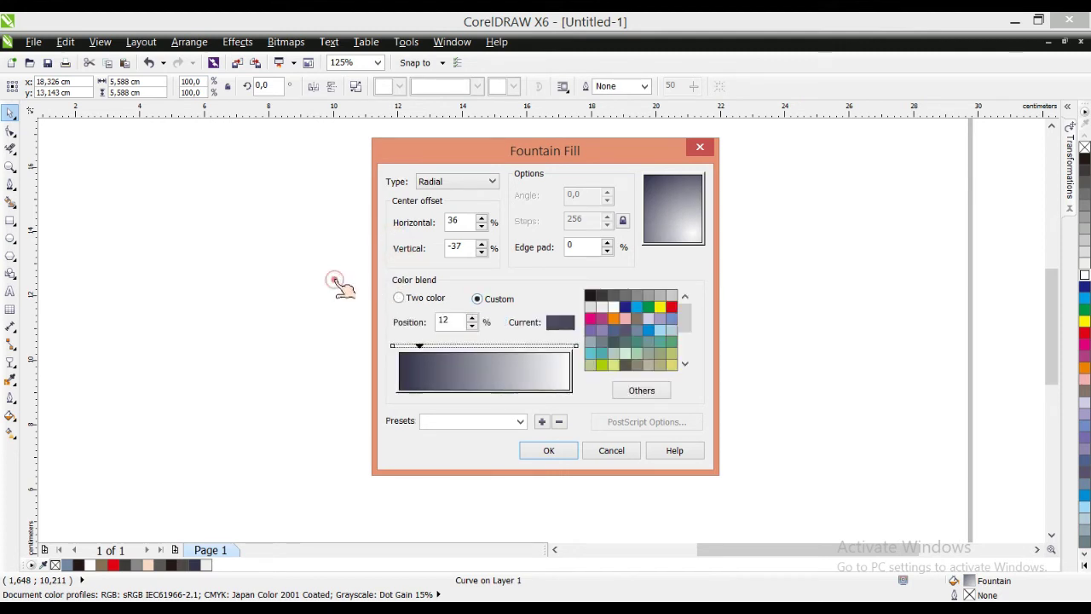
pyautogui.click(614, 296)
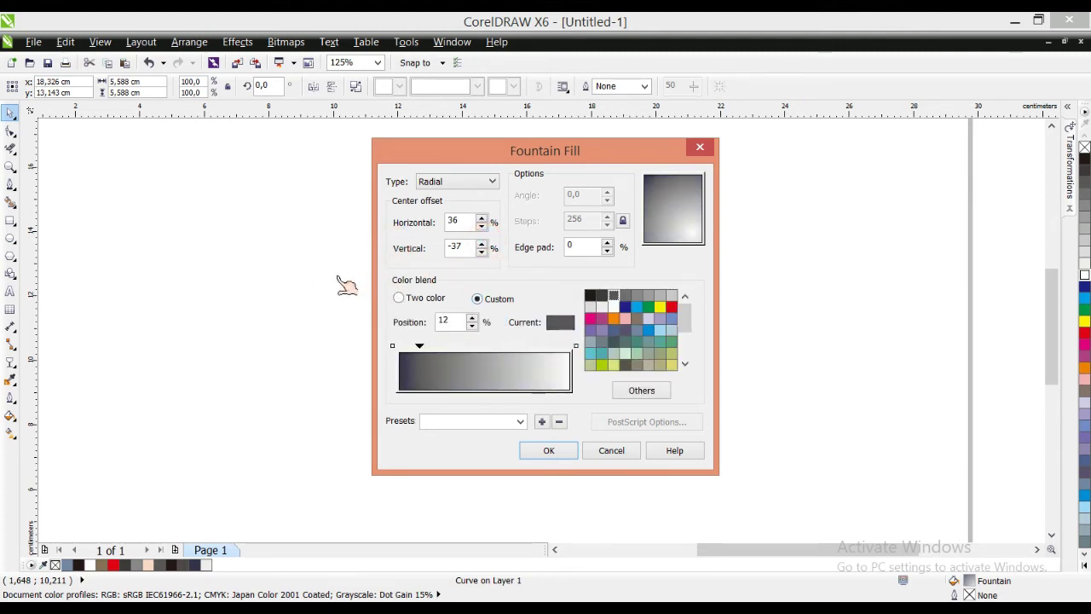
pyautogui.moveTo(418, 347); pyautogui.dragTo(440, 347)
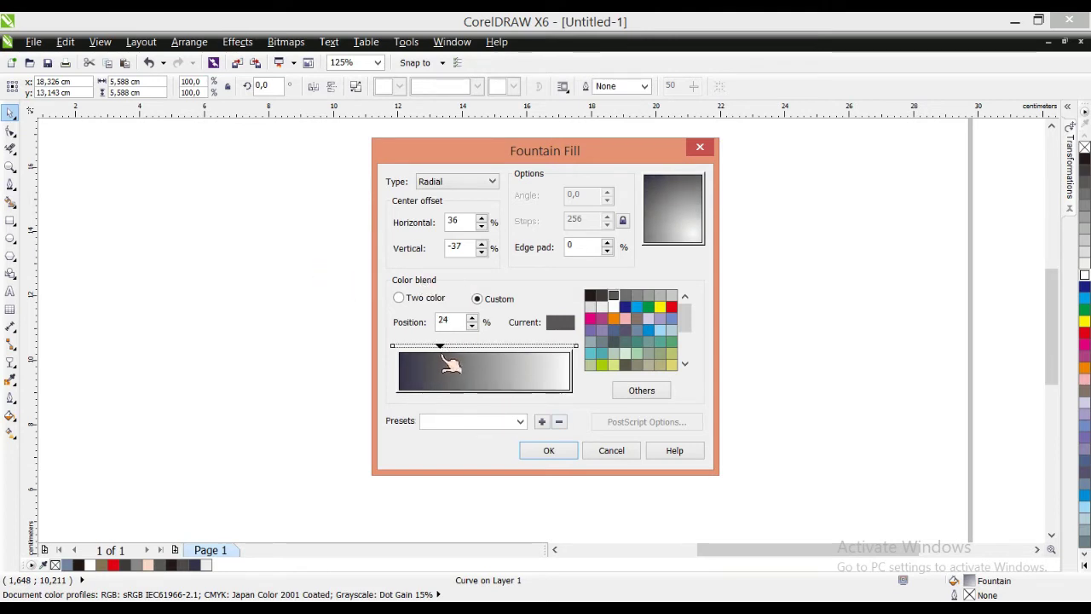
pyautogui.click(549, 449)
pyautogui.click(548, 332)
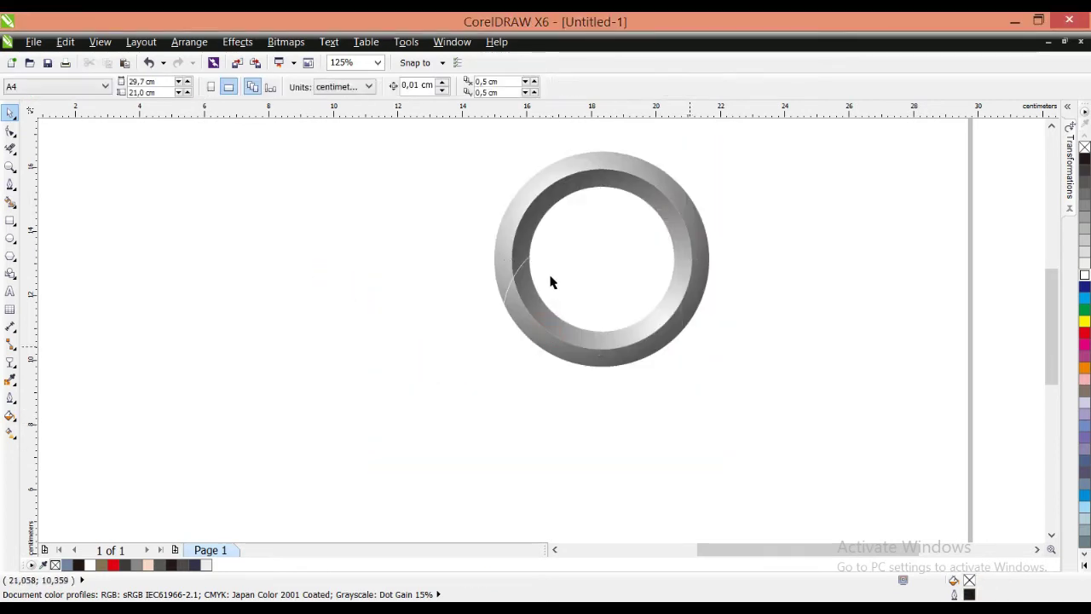
# - Center the white outlined circle on the inner ring so it sits on the border between the two rings
pyautogui.click(545, 273)
pyautogui.click(545, 270)
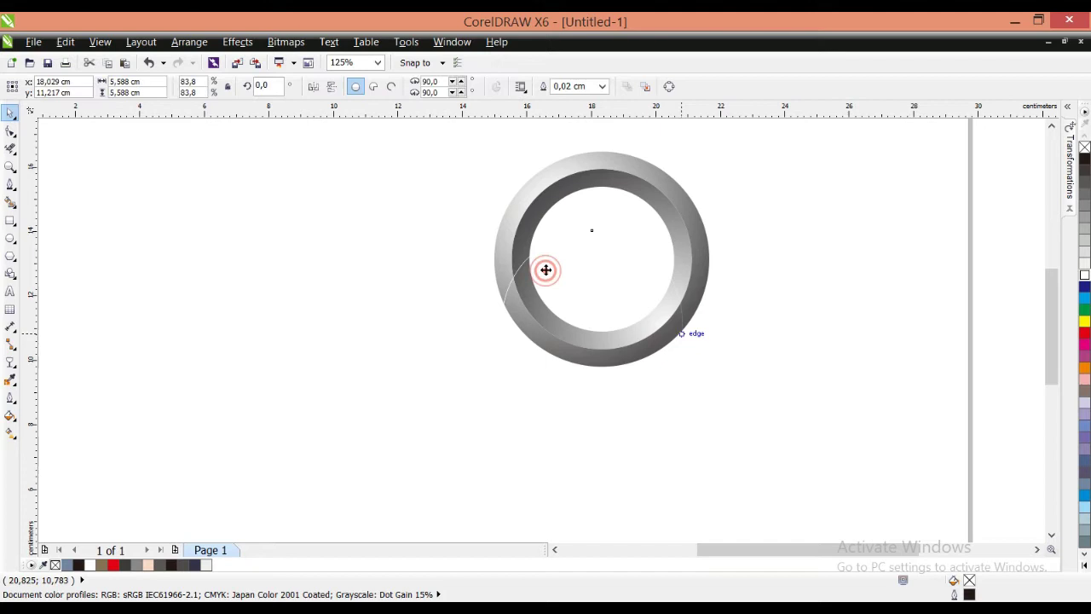
pyautogui.keyDown('shift'); pyautogui.click(528, 166); pyautogui.keyUp('shift')
pyautogui.click(613, 242)
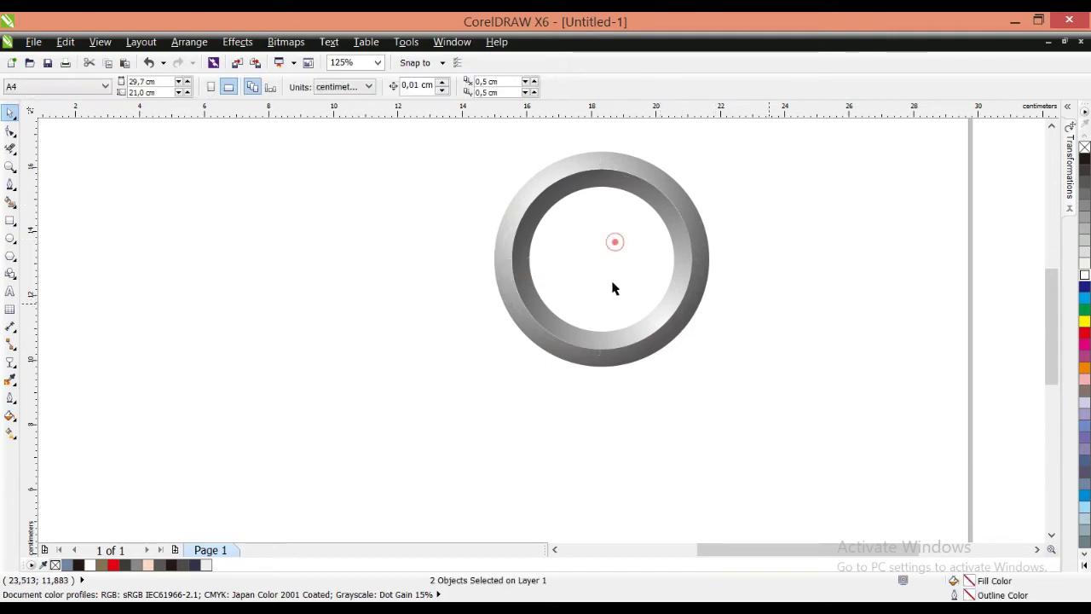
# - Set the white circle's outline width to 0.05 cm
pyautogui.scroll(1, 527, 147)
pyautogui.click(525, 159)
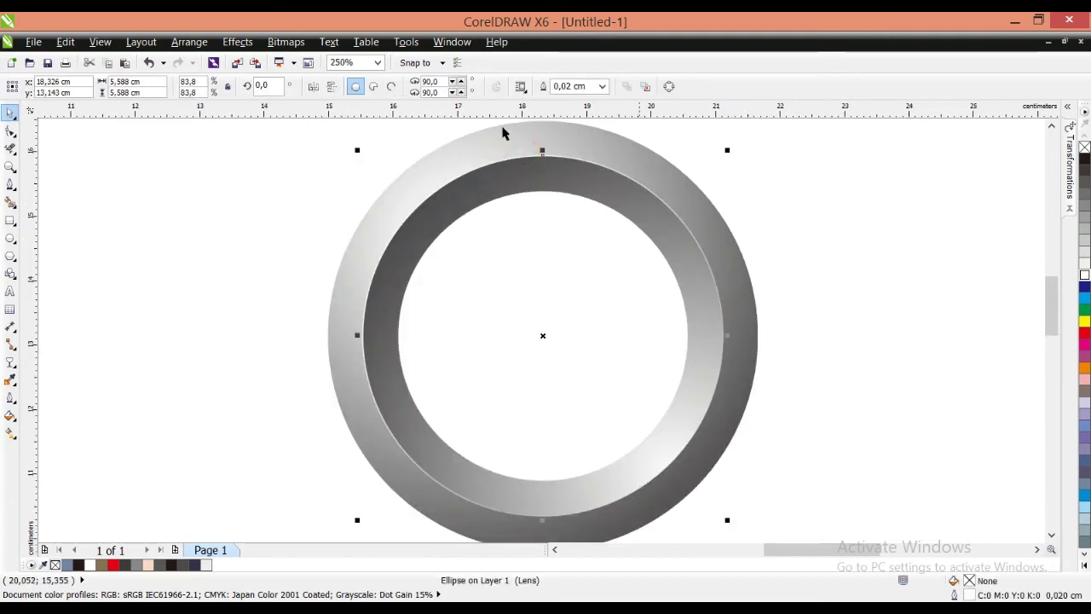
pyautogui.click(603, 86)
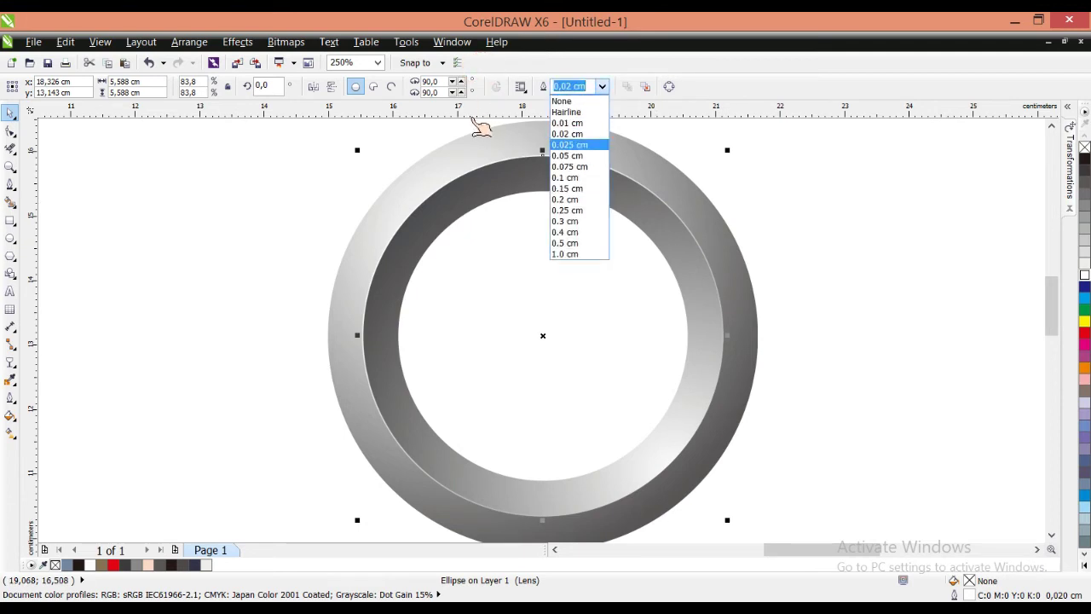
pyautogui.click(588, 144)
pyautogui.click(602, 86)
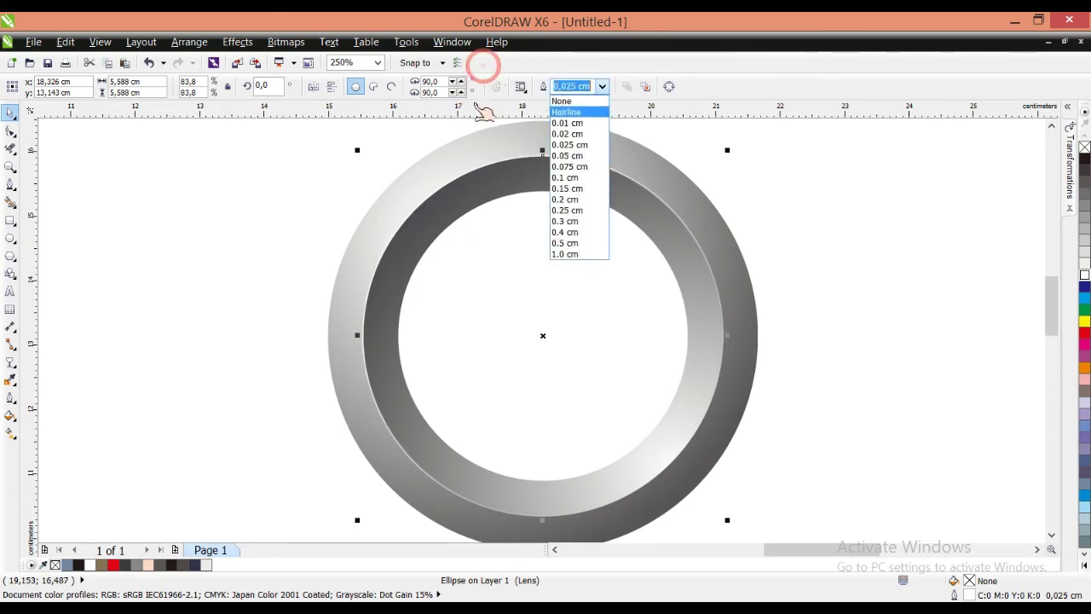
pyautogui.click(587, 156)
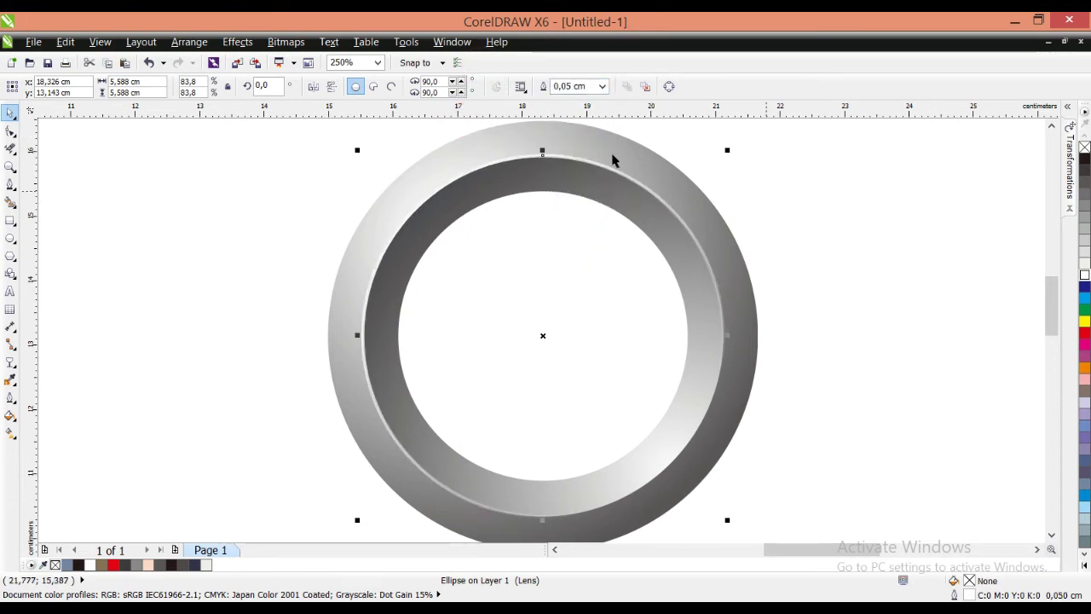
pyautogui.scroll(-1, 766, 191)
pyautogui.click(766, 191)
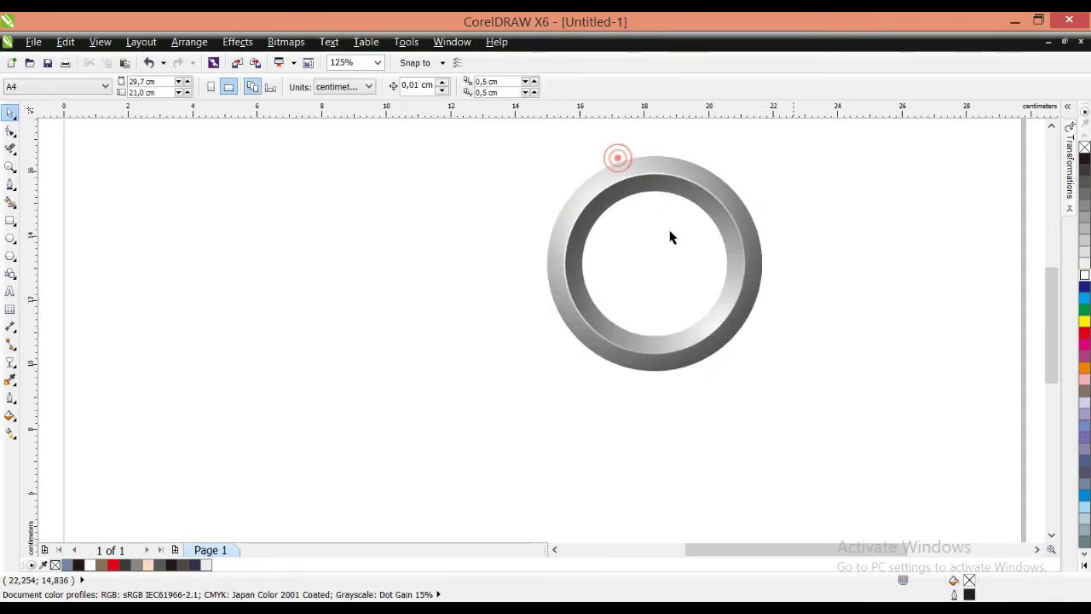
# - Group the two rings and the white circle, and move the group near the page's left edge at about x 4.8, y 11.4 cm
pyautogui.moveTo(833, 410)
pyautogui.mouseDown()
pyautogui.moveTo(639, 372)
pyautogui.moveTo(429, 132)
pyautogui.mouseUp()
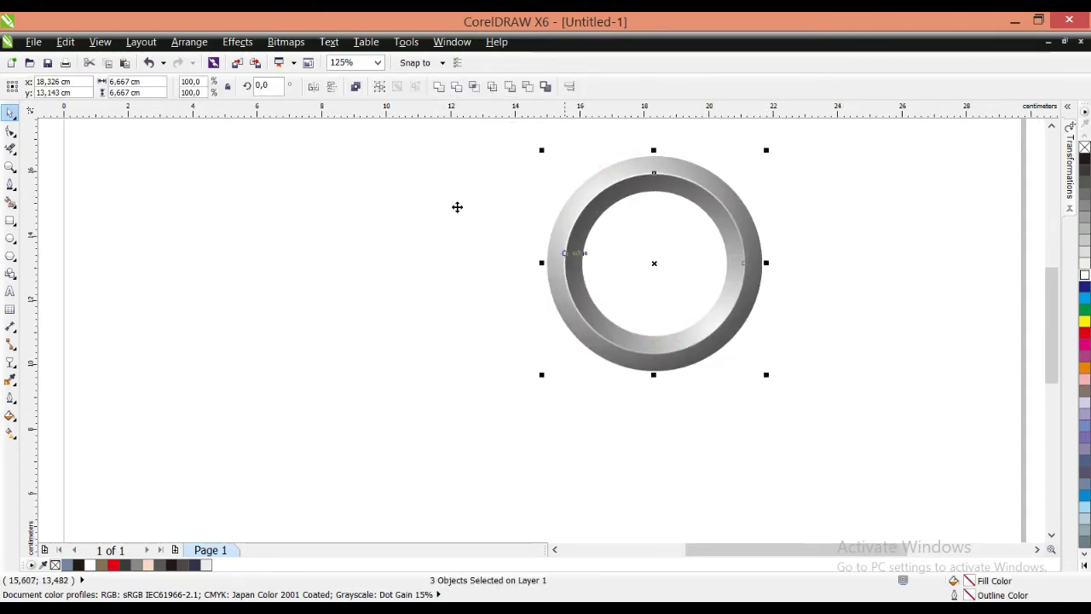
pyautogui.hotkey('ctrl', 'g')
pyautogui.scroll(-1, 488, 213)
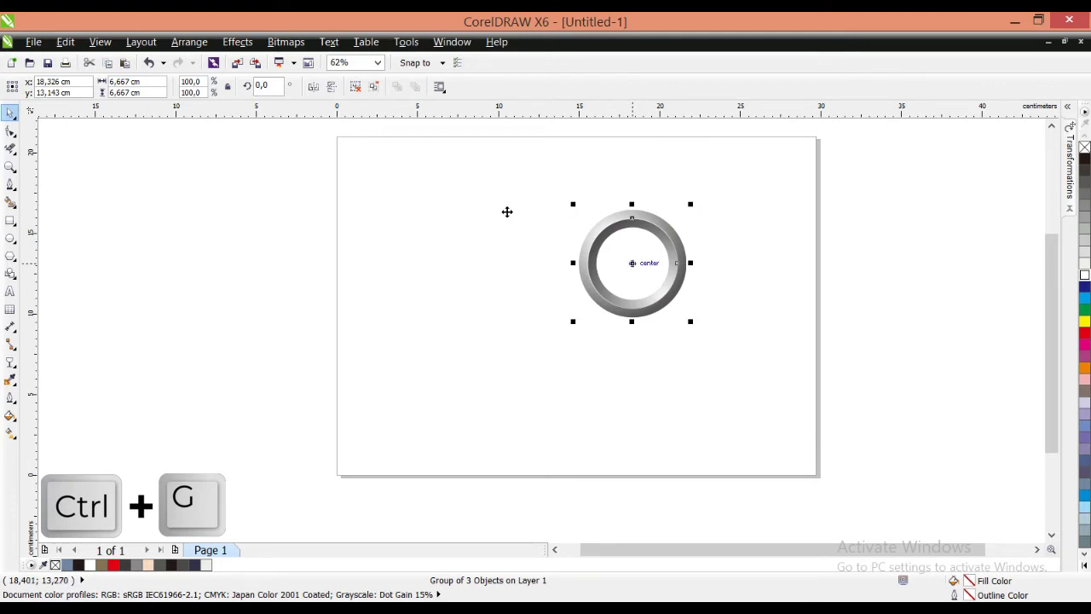
pyautogui.moveTo(506, 212)
pyautogui.mouseDown()
pyautogui.moveTo(350, 204)
pyautogui.moveTo(332, 235)
pyautogui.mouseUp()
pyautogui.scroll(1, 331, 235)
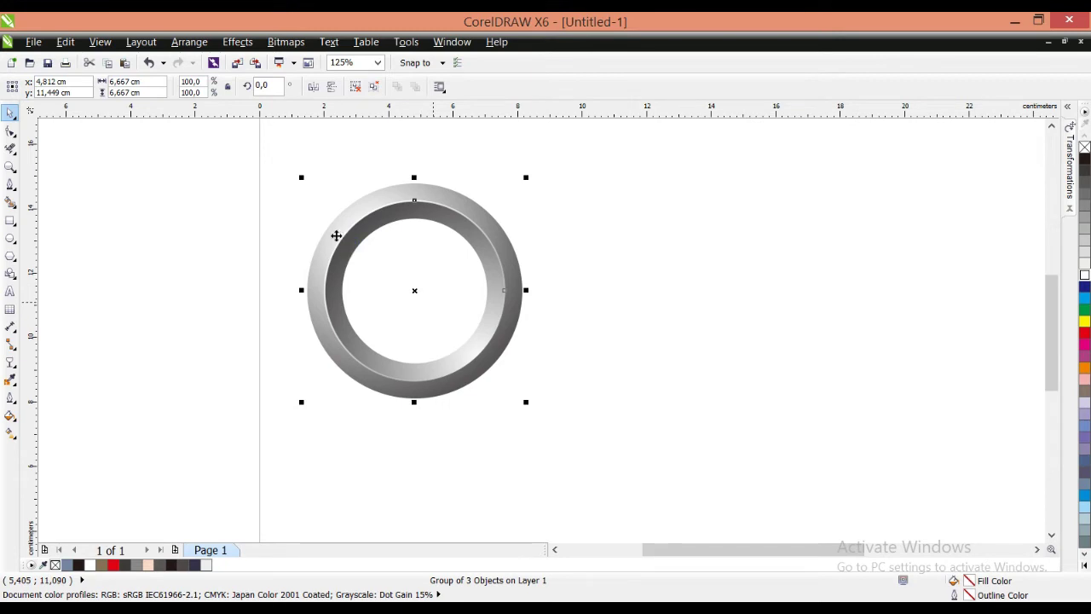
# - Duplicate the ring group about 4 cm to the right and the resulting pair about 7.9 cm to the right, forming four overlapping rings
pyautogui.moveTo(334, 234); pyautogui.dragTo(433, 237)
pyautogui.hotkey('ctrl', 'v')
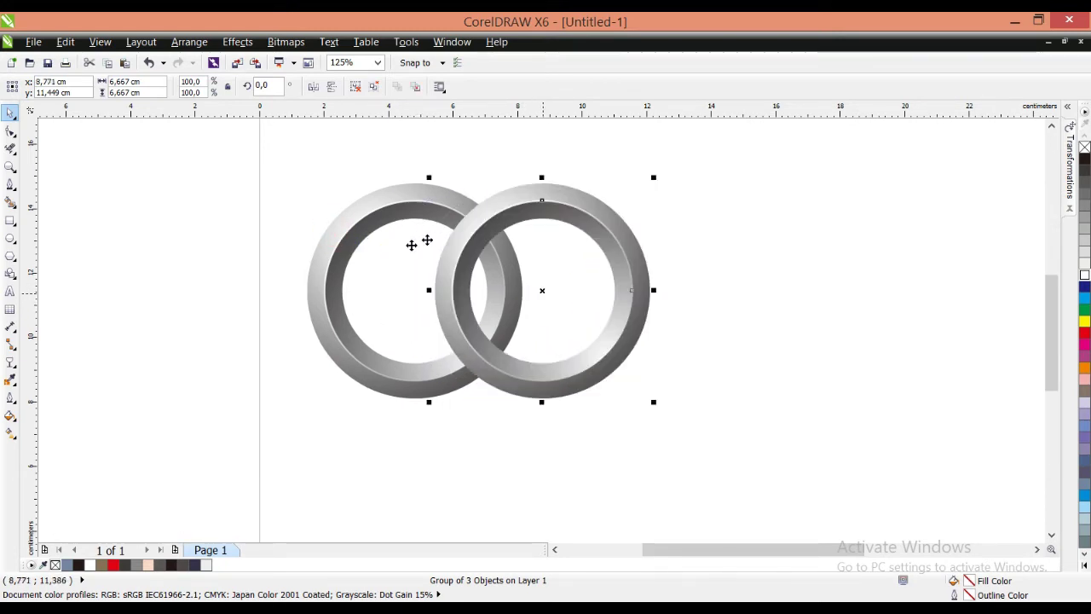
pyautogui.keyDown('shift'); pyautogui.click(309, 304); pyautogui.keyUp('shift')
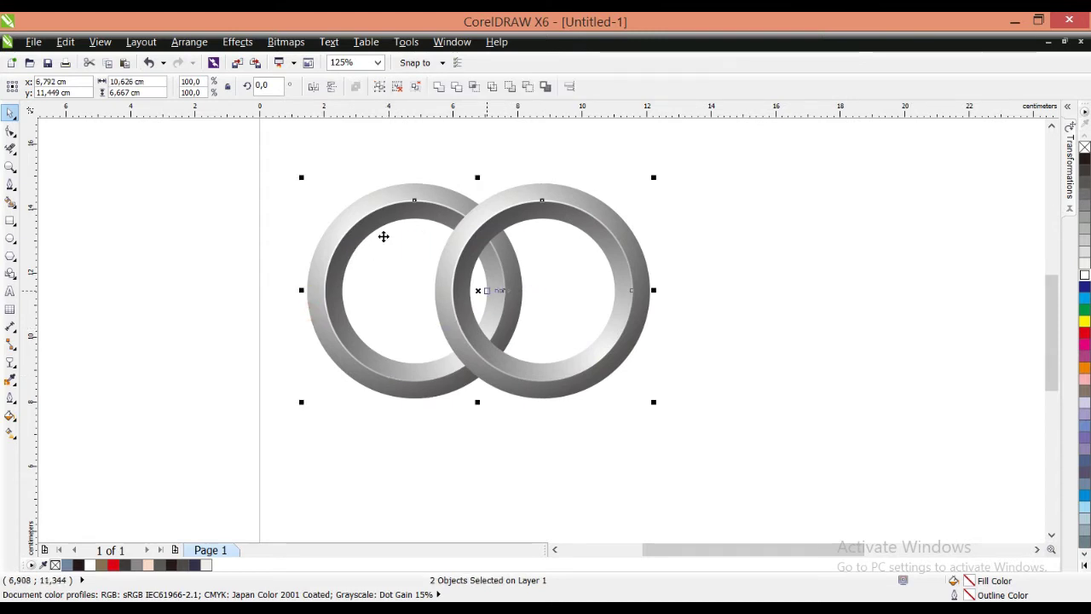
pyautogui.hotkey('ctrl', 'c')
pyautogui.hotkey('ctrl', 'v')
pyautogui.moveTo(384, 236); pyautogui.dragTo(588, 244)
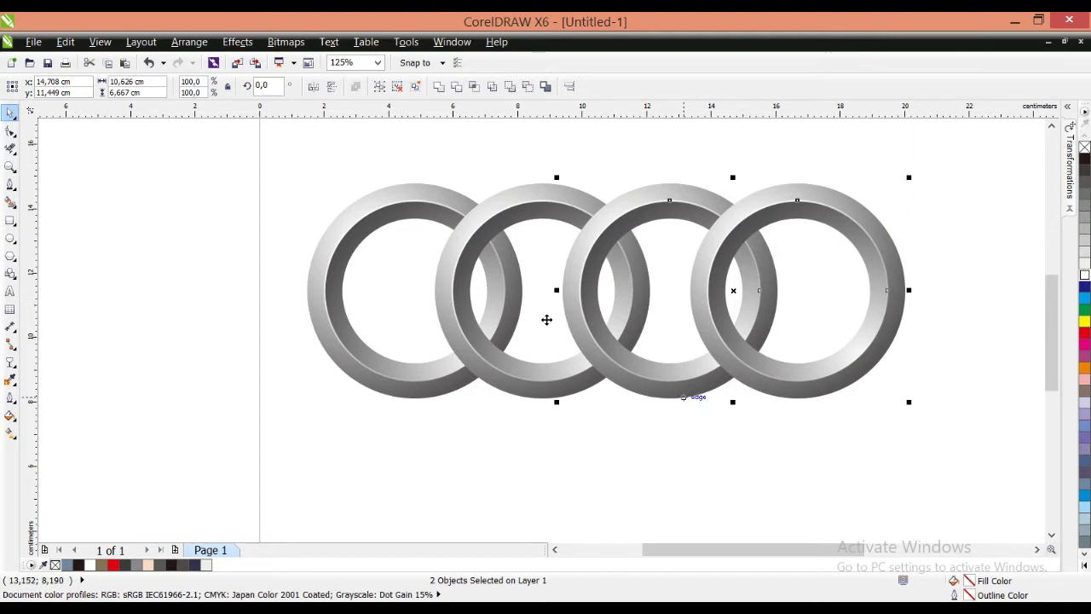
pyautogui.scroll(-1, 547, 319)
pyautogui.click(555, 371)
# - Draw a rectangle about 1.99 by 1.74 cm over the upper overlap of the first and second rings
pyautogui.scroll(1, 532, 341)
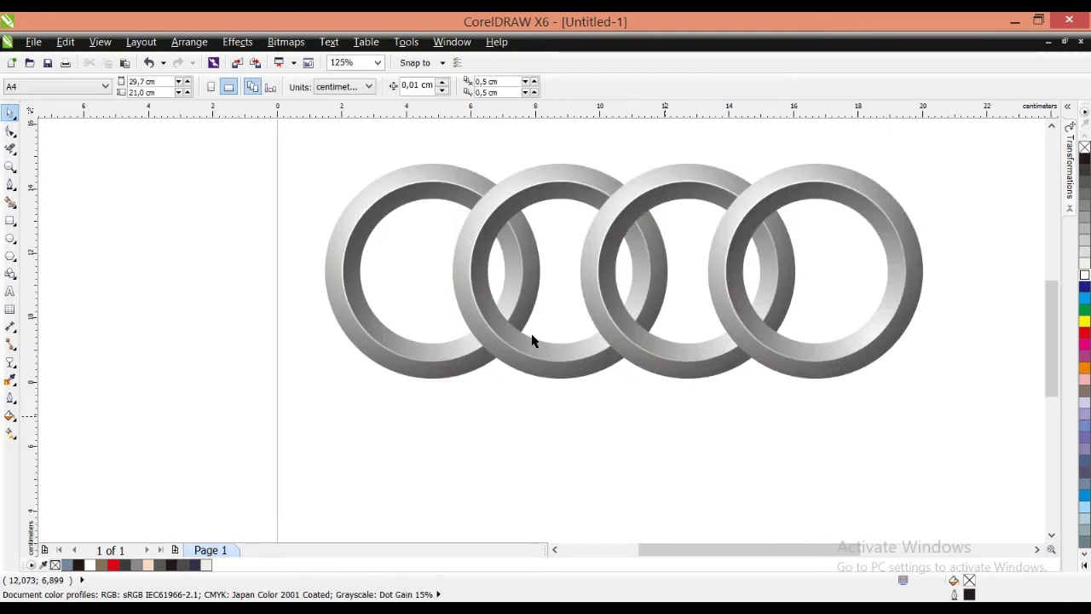
pyautogui.scroll(-1, 532, 341)
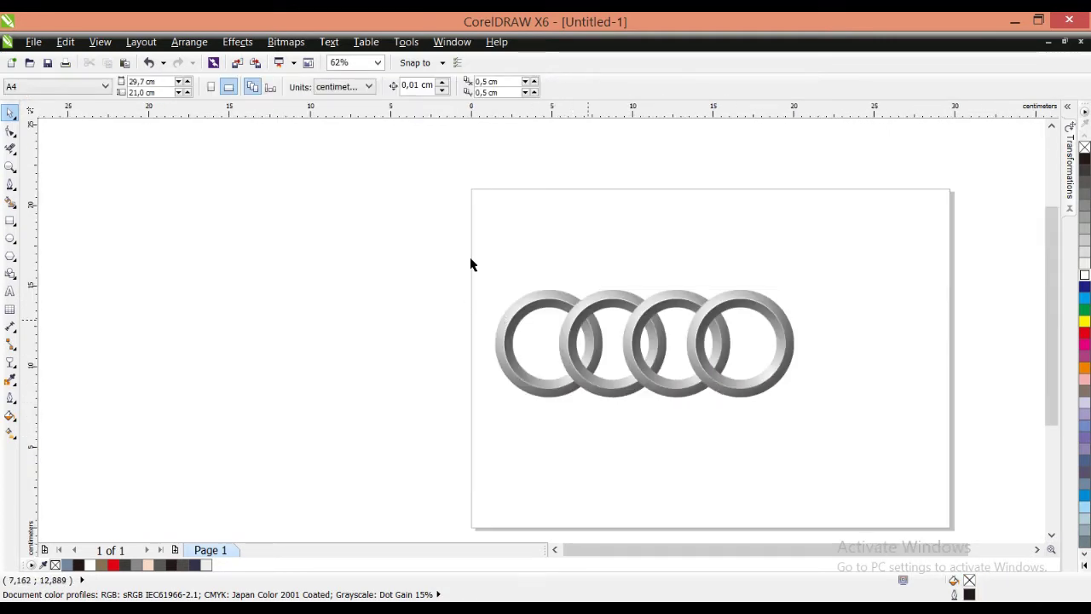
pyautogui.scroll(1, 473, 264)
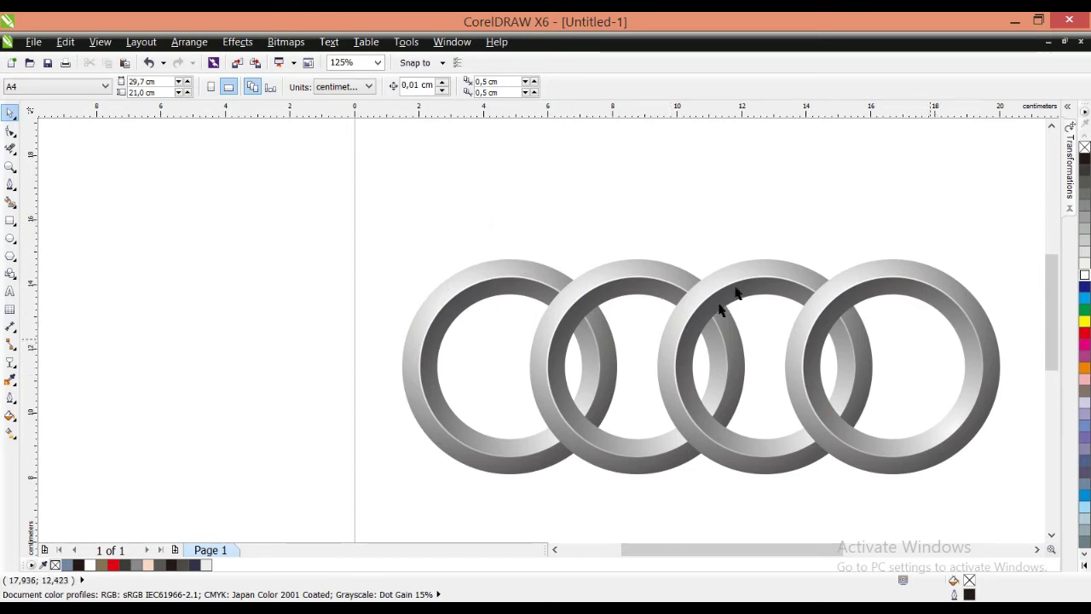
pyautogui.scroll(2, 474, 235)
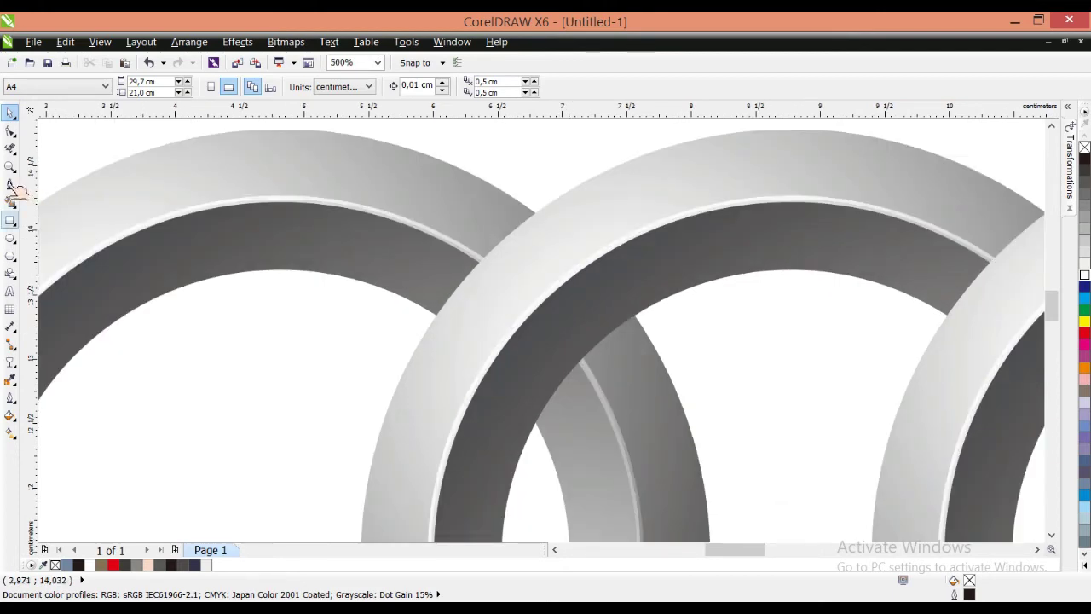
pyautogui.click(10, 220)
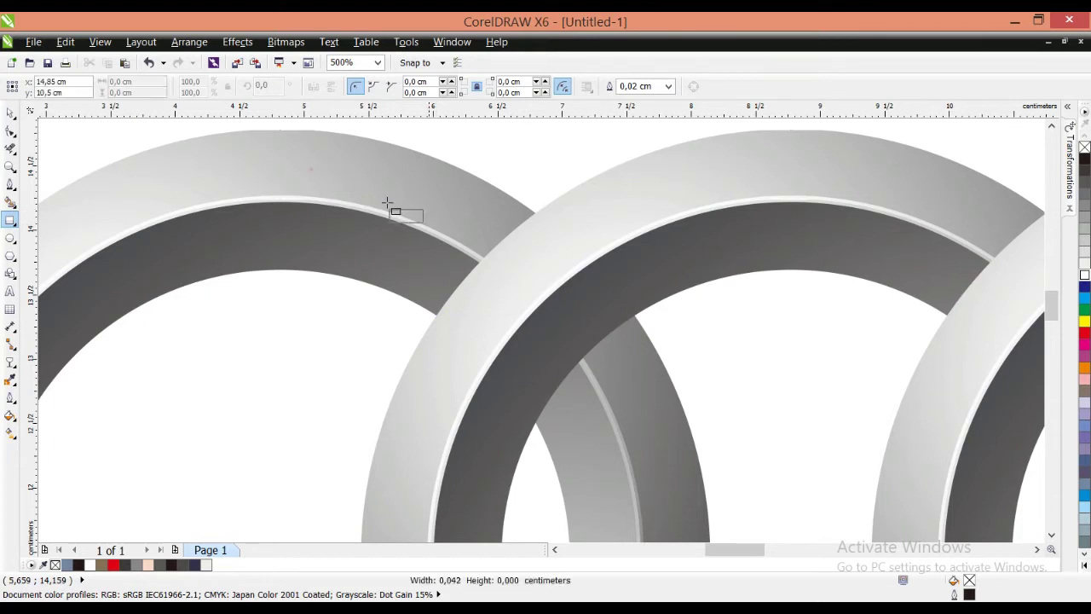
pyautogui.moveTo(389, 209); pyautogui.dragTo(562, 339)
pyautogui.moveTo(306, 253); pyautogui.dragTo(436, 316)
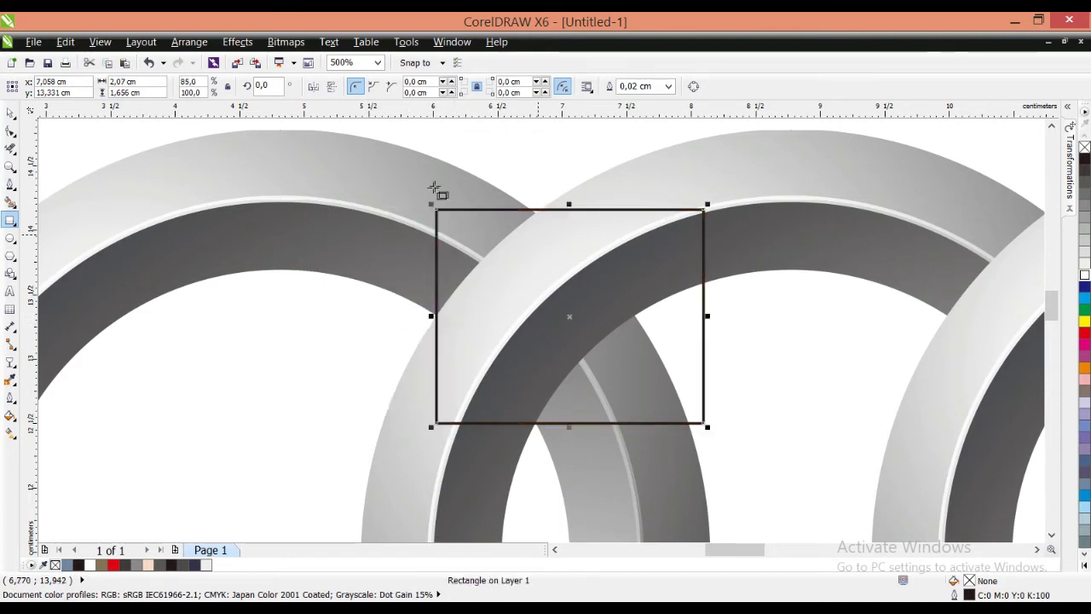
pyautogui.moveTo(457, 165); pyautogui.dragTo(379, 156)
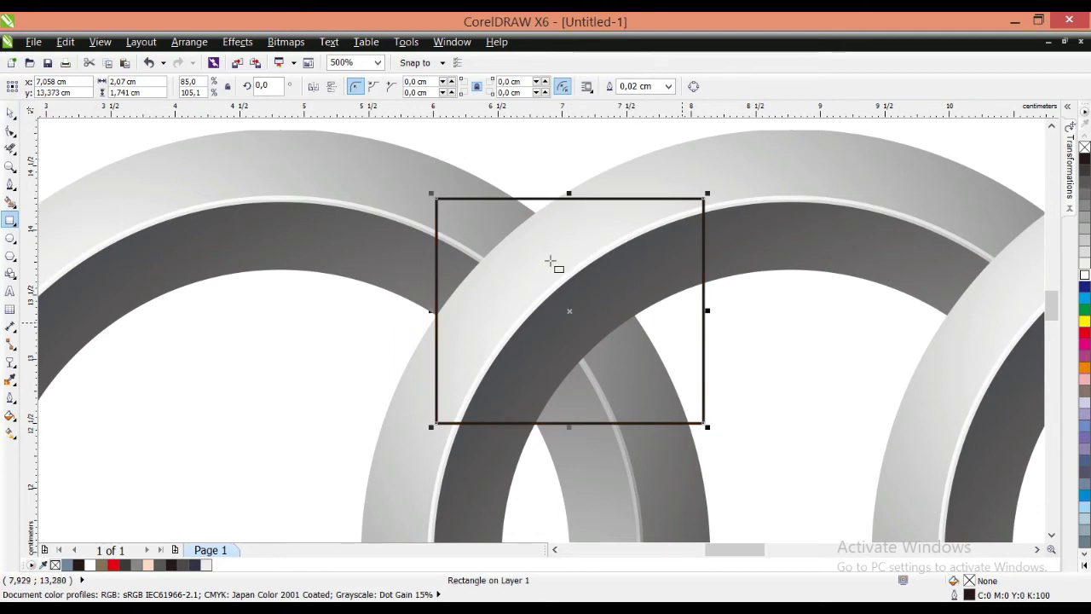
pyautogui.moveTo(568, 253); pyautogui.dragTo(560, 249)
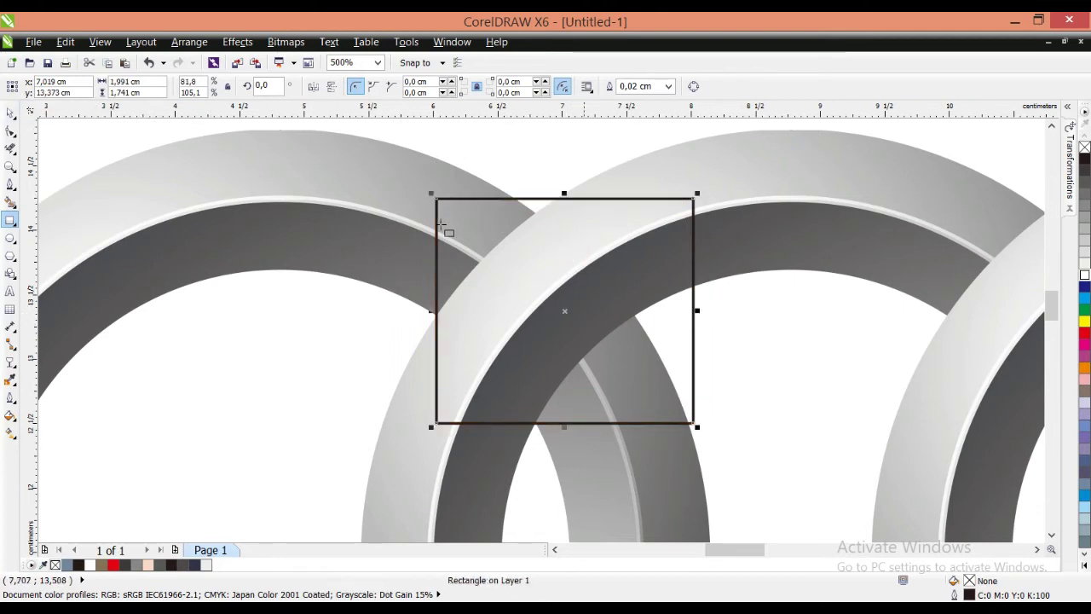
# - Copy the rectangle diagonally to its upper-left corner so the corners touch, and weld both rectangles into one curve
pyautogui.click(10, 112)
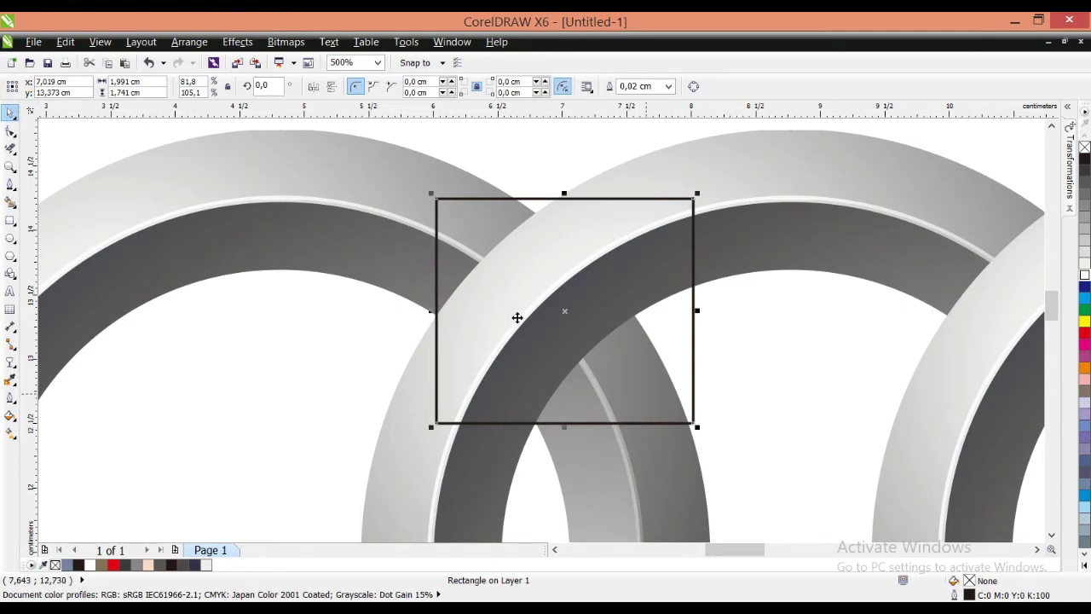
pyautogui.hotkey('ctrl', 'c')
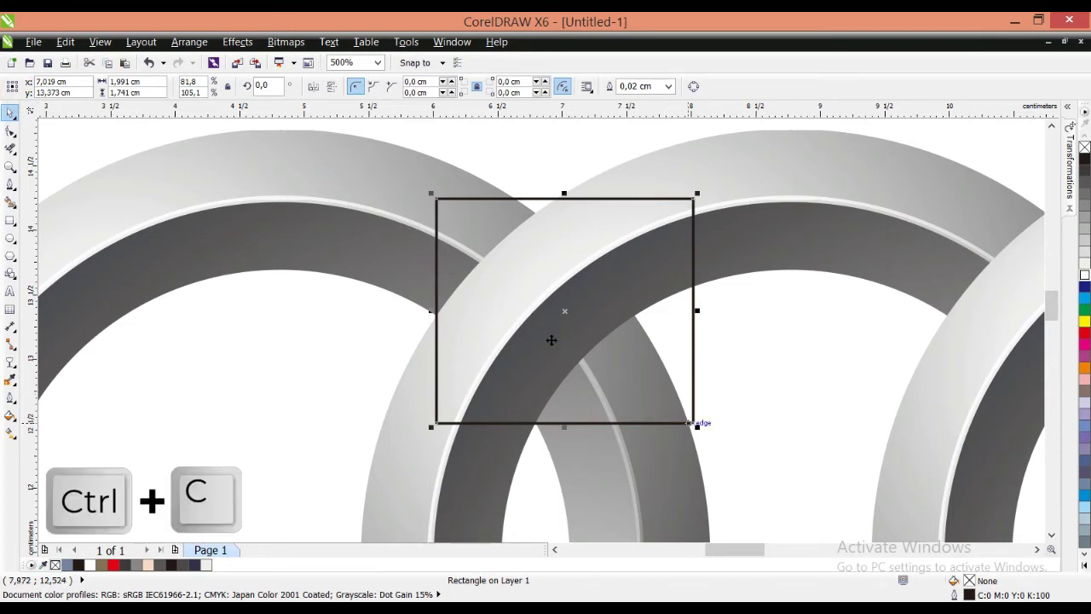
pyautogui.hotkey('ctrl', 'v')
pyautogui.moveTo(555, 340); pyautogui.dragTo(347, 162)
pyautogui.scroll(-1, 415, 236)
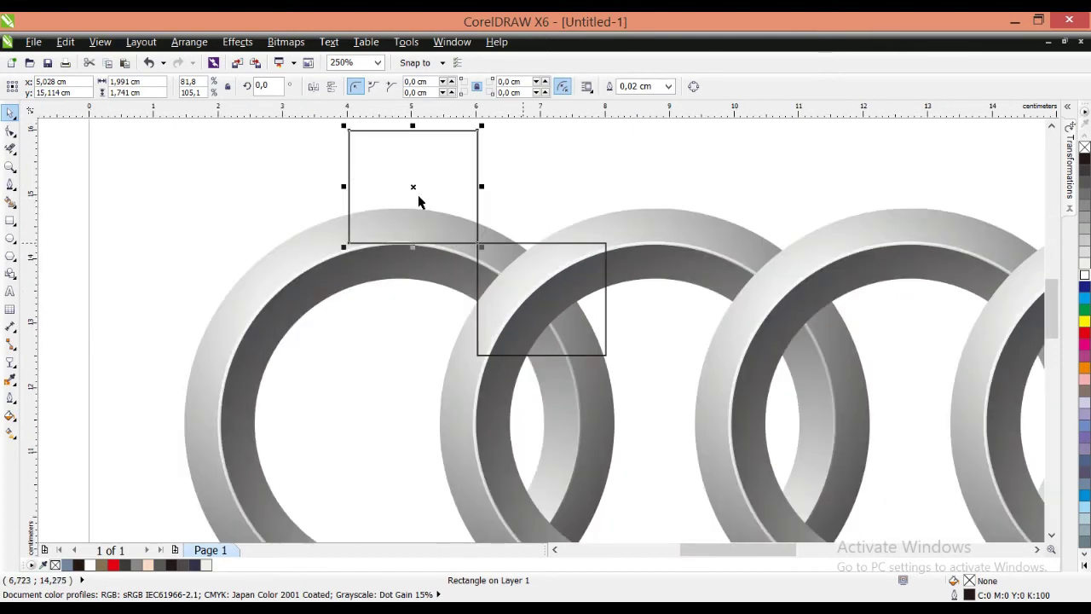
pyautogui.keyDown('shift'); pyautogui.click(419, 197); pyautogui.keyUp('shift')
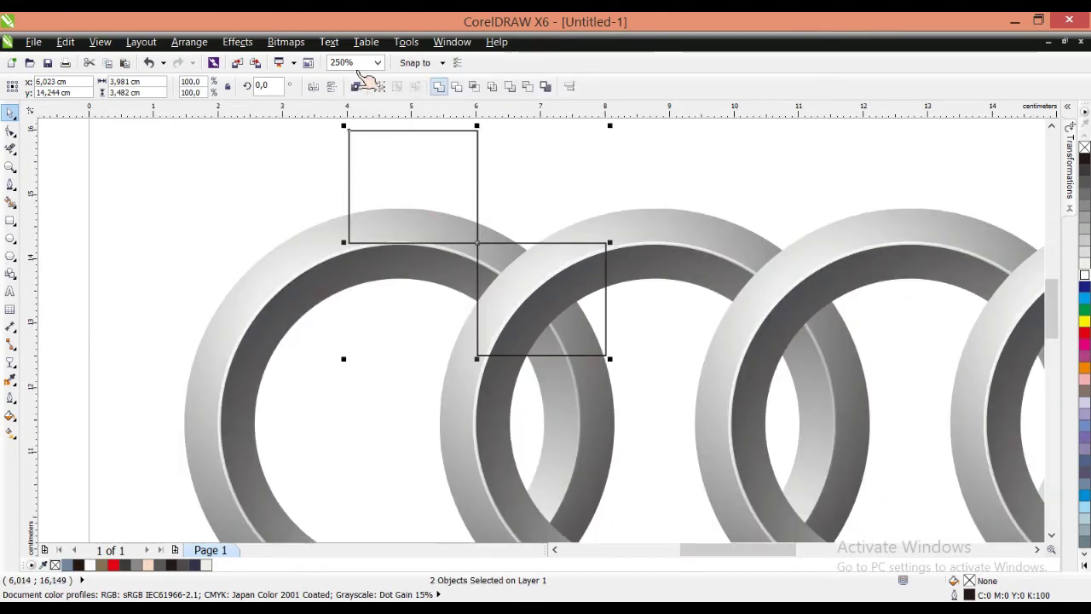
pyautogui.click(356, 86)
# - Move the welded shape over the upper overlap of the first two rings, centering its shared corner at about x 6.8, y 13.33 cm
pyautogui.scroll(1, 388, 199)
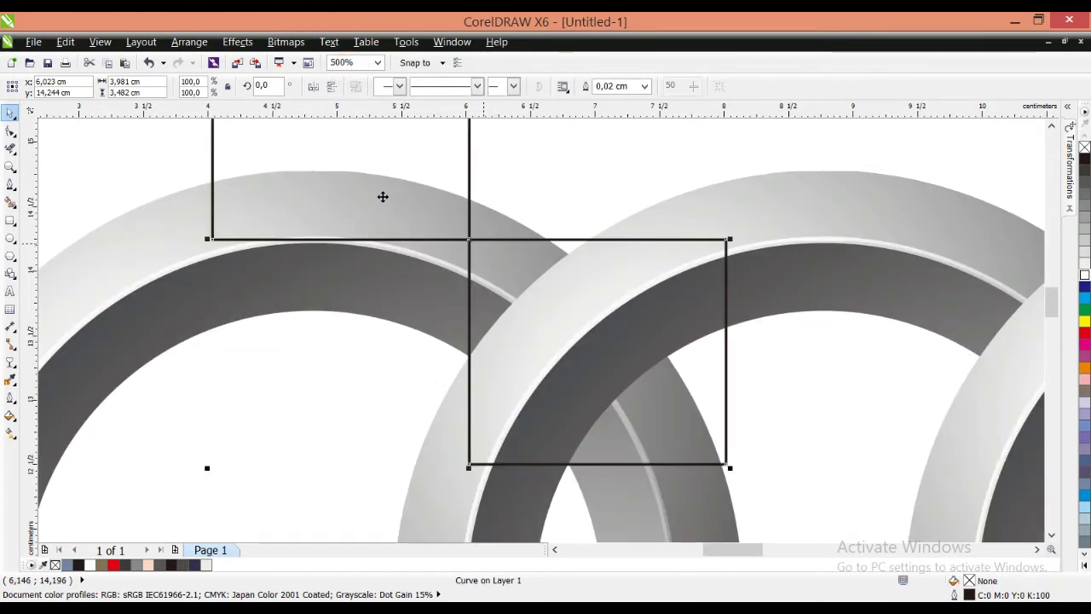
pyautogui.moveTo(382, 202); pyautogui.dragTo(455, 288)
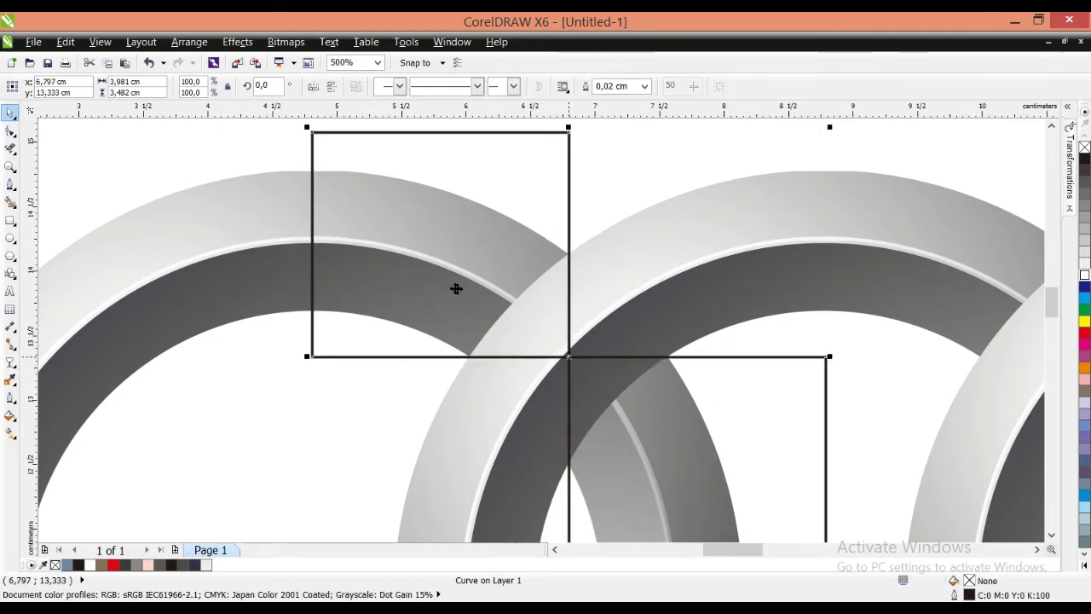
pyautogui.scroll(4, 540, 287)
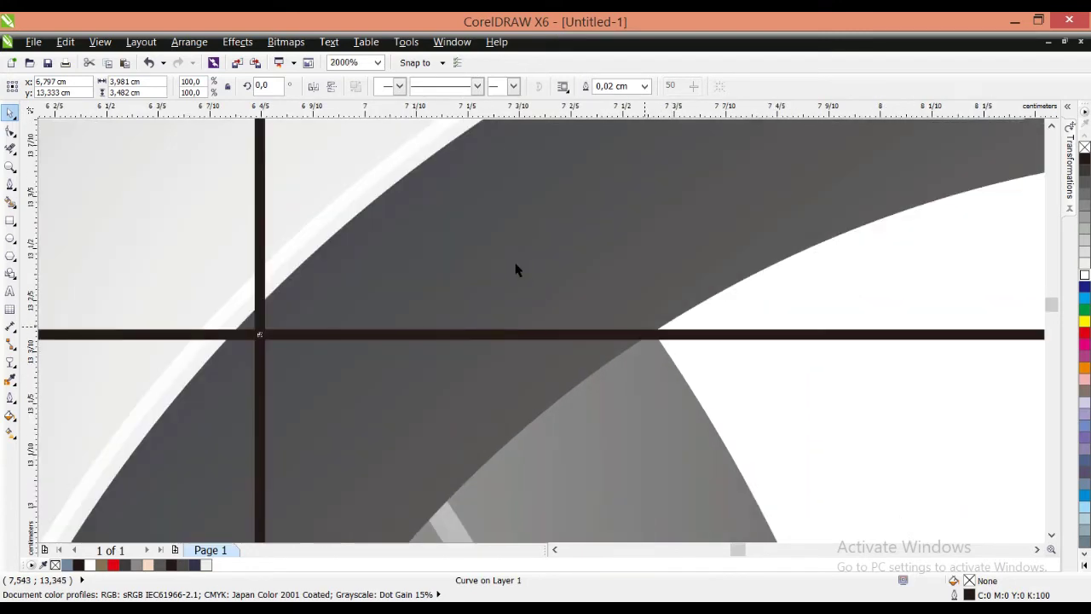
pyautogui.scroll(-4, 301, 287)
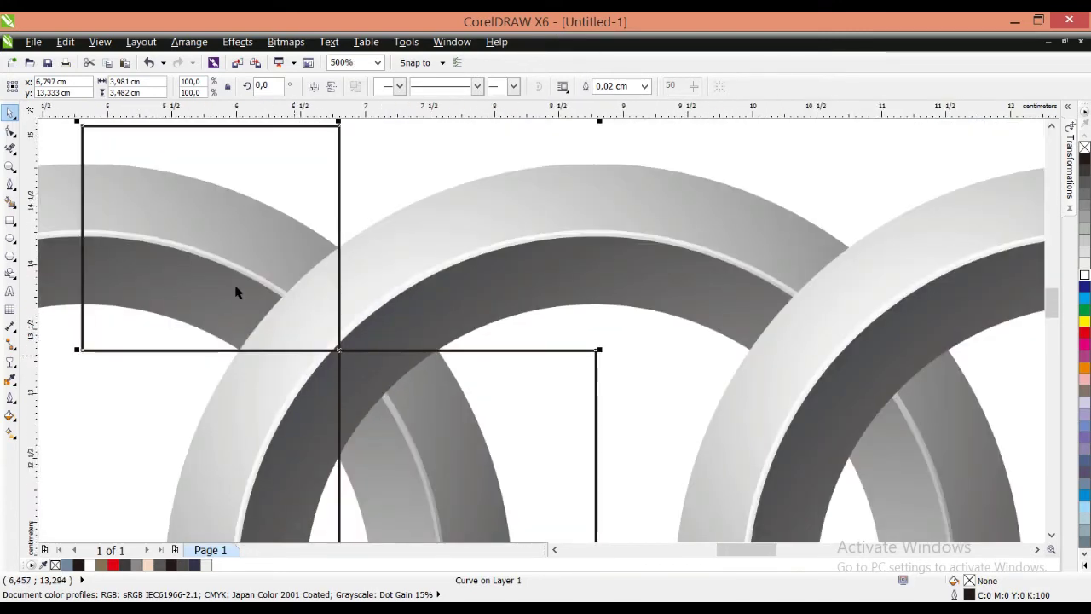
# - Fine-tune the welded shape's position over the upper overlap of the first two rings to x 6.792, y 13.338 cm
pyautogui.scroll(1, 189, 281)
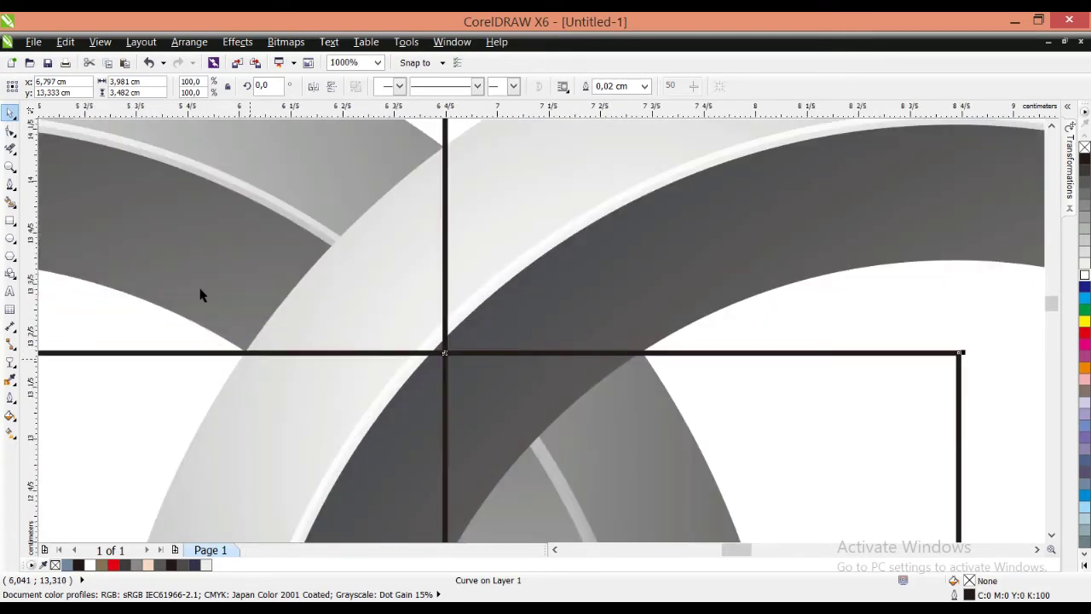
pyautogui.scroll(1, 199, 293)
pyautogui.click(190, 275)
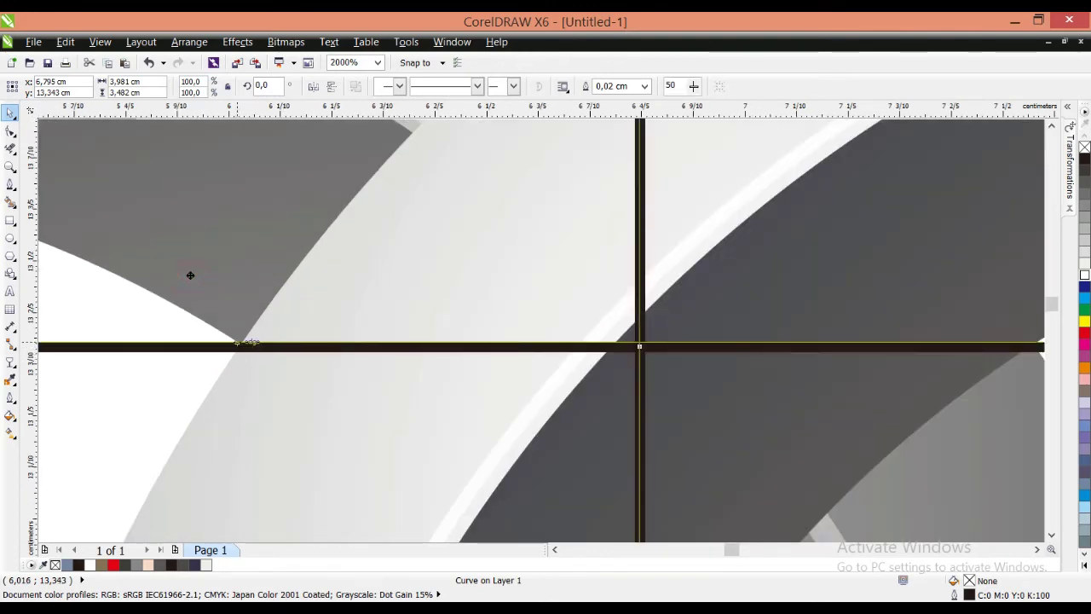
pyautogui.scroll(-2, 190, 275)
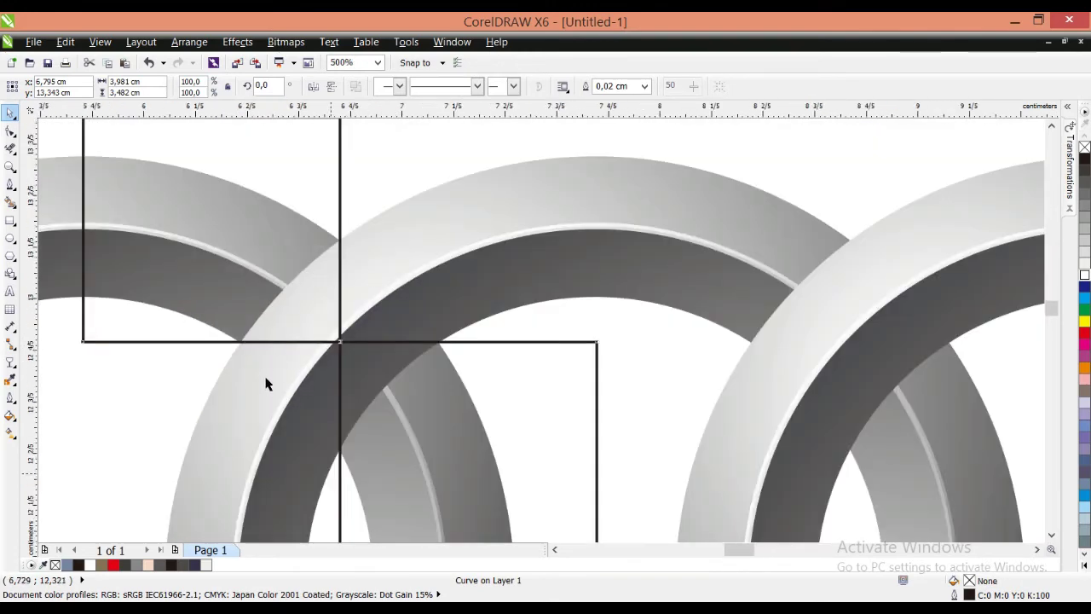
pyautogui.scroll(2, 284, 348)
pyautogui.moveTo(293, 316)
pyautogui.mouseDown()
pyautogui.moveTo(305, 315)
pyautogui.moveTo(291, 305)
pyautogui.mouseUp()
pyautogui.scroll(-2, 350, 345)
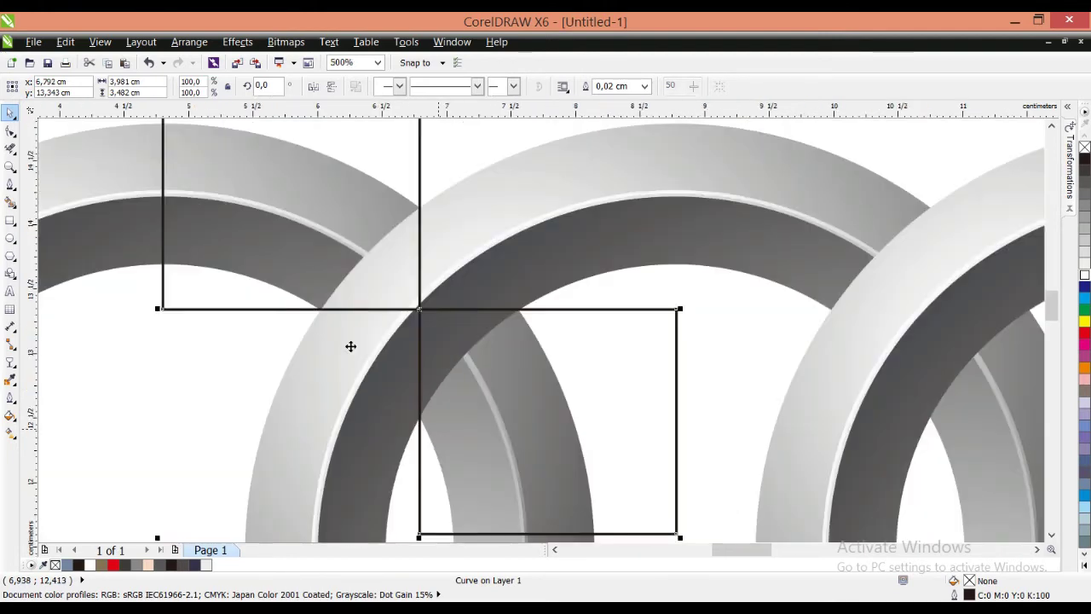
pyautogui.scroll(2, 441, 251)
pyautogui.scroll(1, 373, 257)
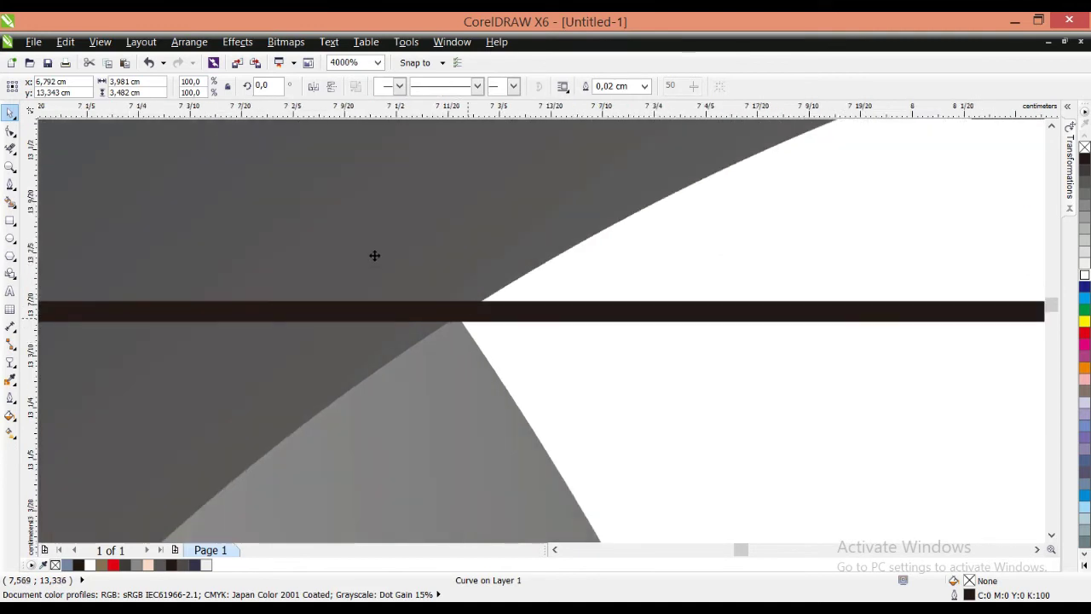
pyautogui.moveTo(373, 255)
pyautogui.mouseDown()
pyautogui.moveTo(373, 280)
pyautogui.moveTo(373, 256)
pyautogui.mouseUp()
pyautogui.scroll(-2, 494, 295)
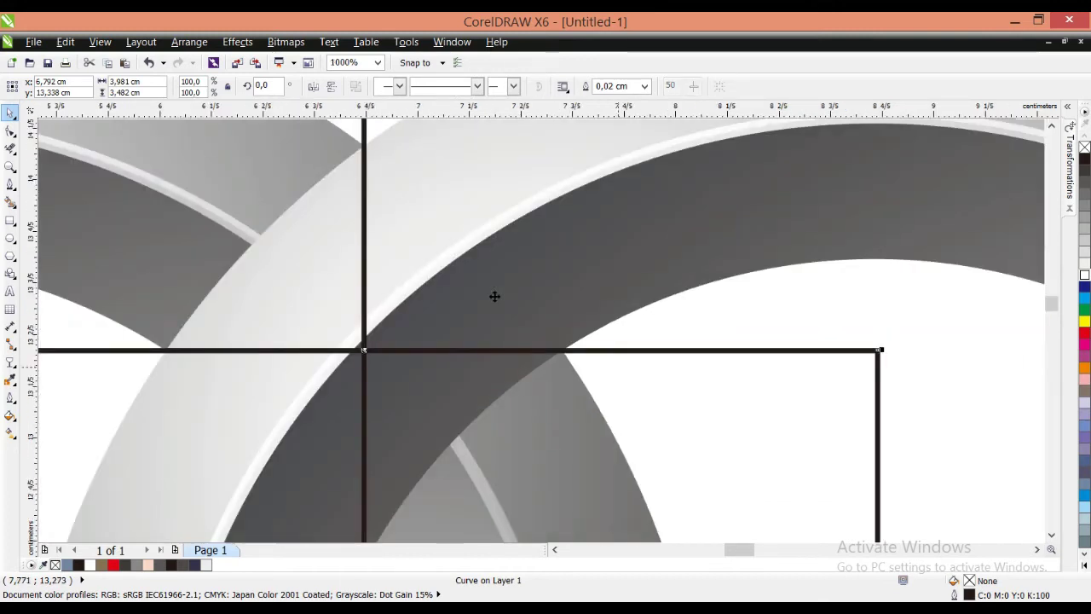
pyautogui.scroll(-2, 495, 295)
pyautogui.scroll(-1, 487, 210)
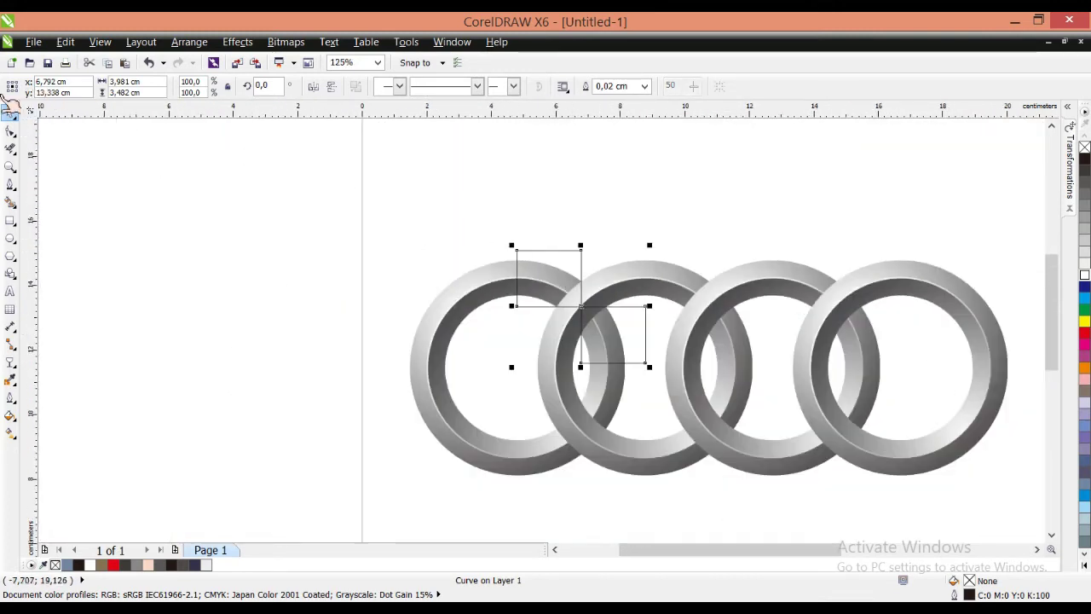
# - Paste a copy of the welded shape in place and mirror it vertically
pyautogui.scroll(1, 486, 305)
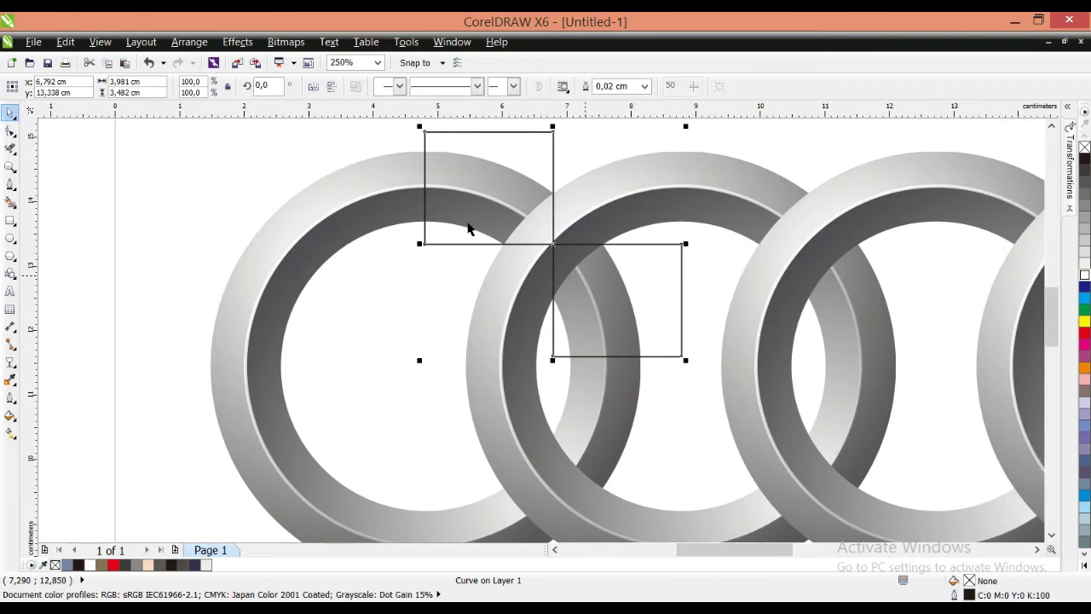
pyautogui.hotkey('ctrl', 'c')
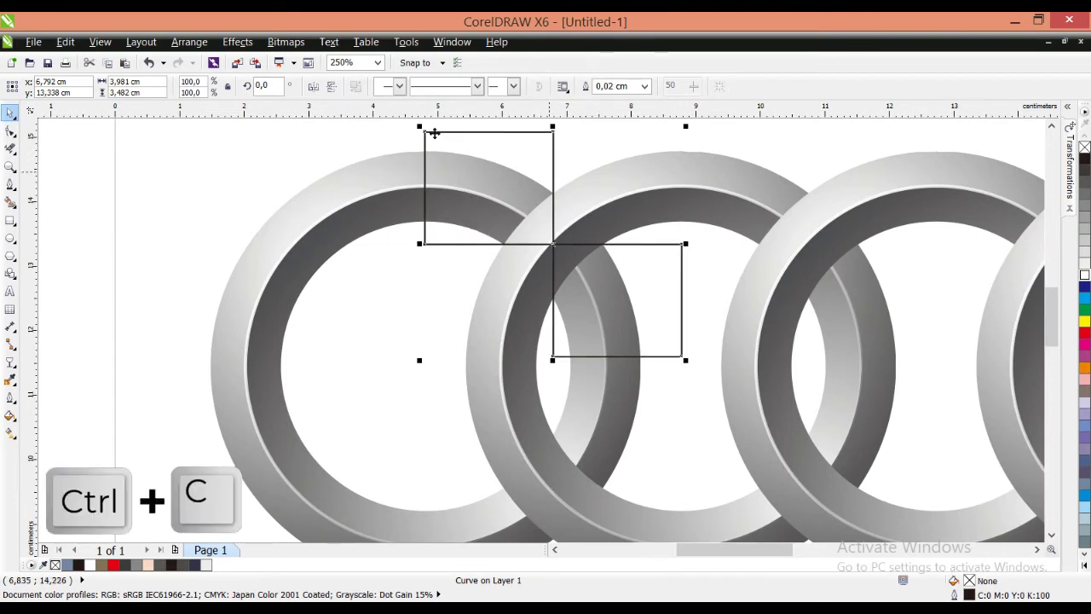
pyautogui.hotkey('ctrl', 'v')
pyautogui.click(330, 86)
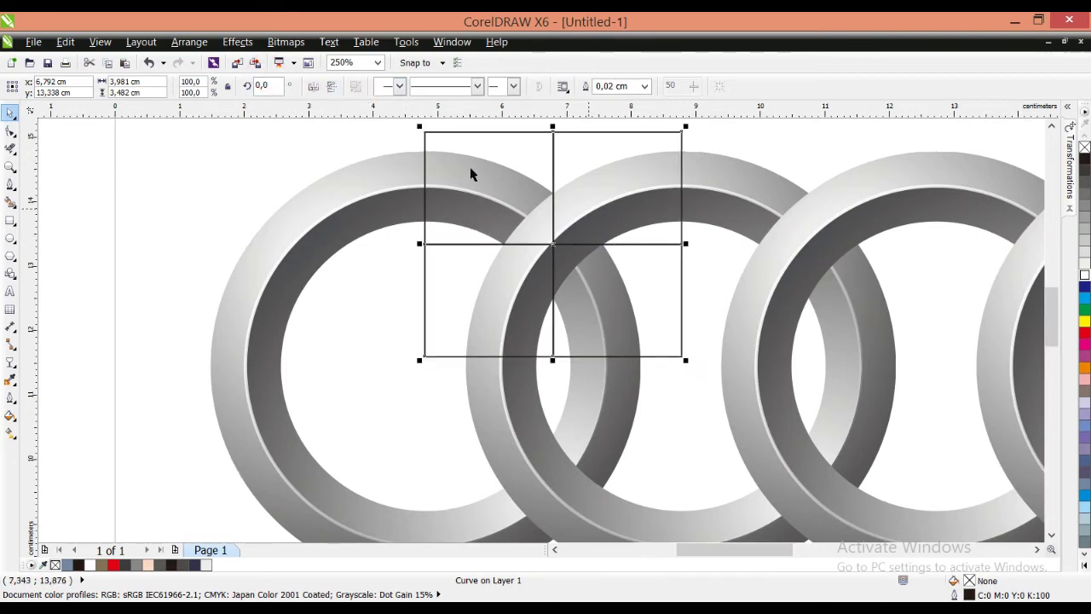
# - Move the mirrored copy down onto the lower overlap of the first two rings, centering it at about y 9.56 cm
pyautogui.moveTo(468, 128); pyautogui.dragTo(460, 321)
pyautogui.scroll(-3, 463, 304)
pyautogui.scroll(5, 469, 348)
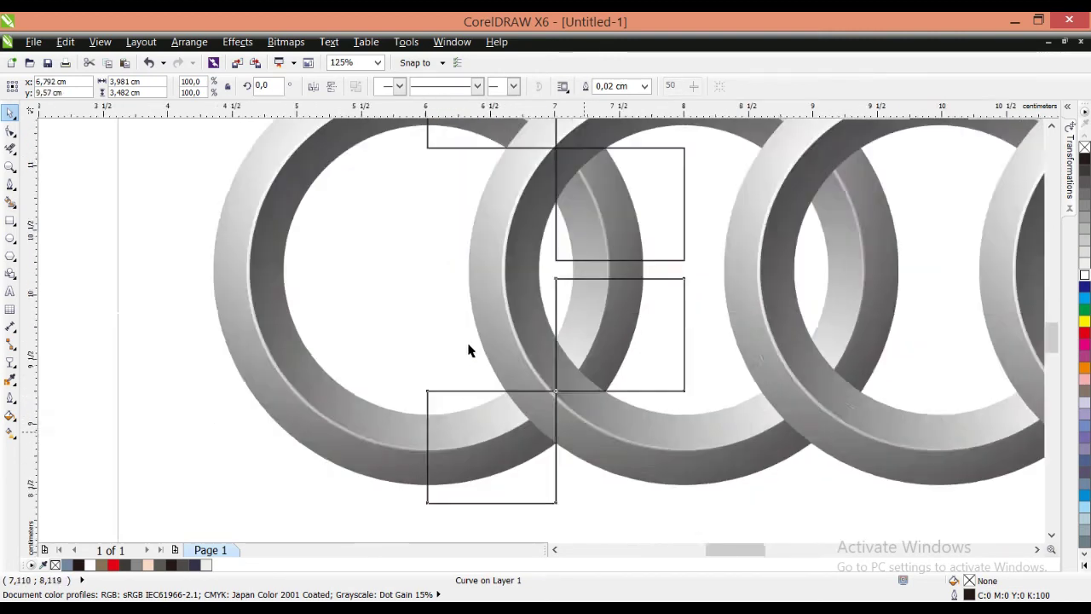
pyautogui.scroll(2, 503, 294)
pyautogui.scroll(2, 509, 287)
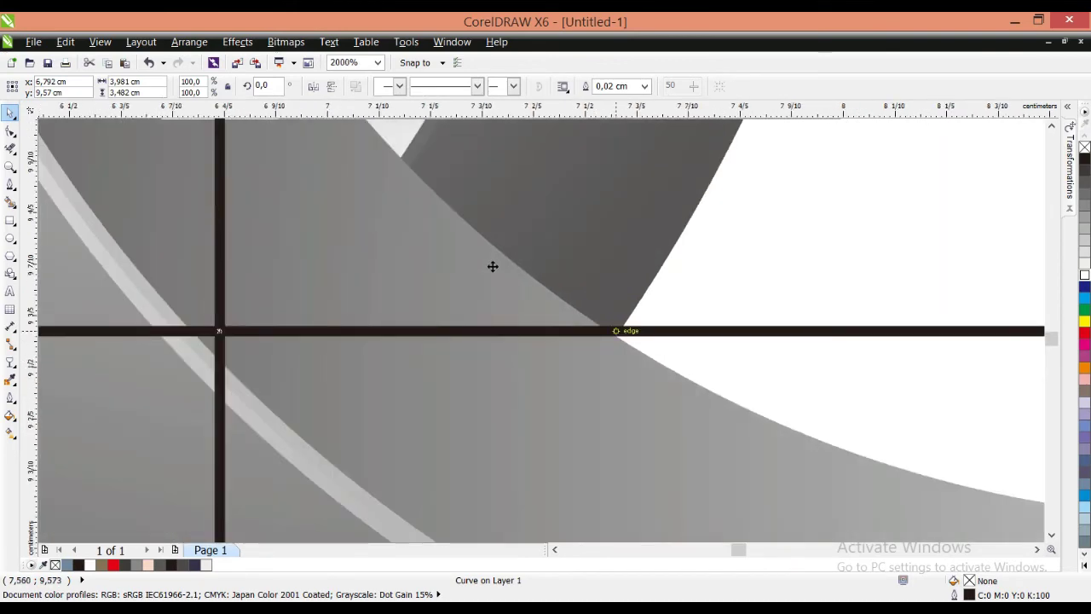
pyautogui.moveTo(491, 266); pyautogui.dragTo(492, 272)
pyautogui.scroll(-1, 502, 268)
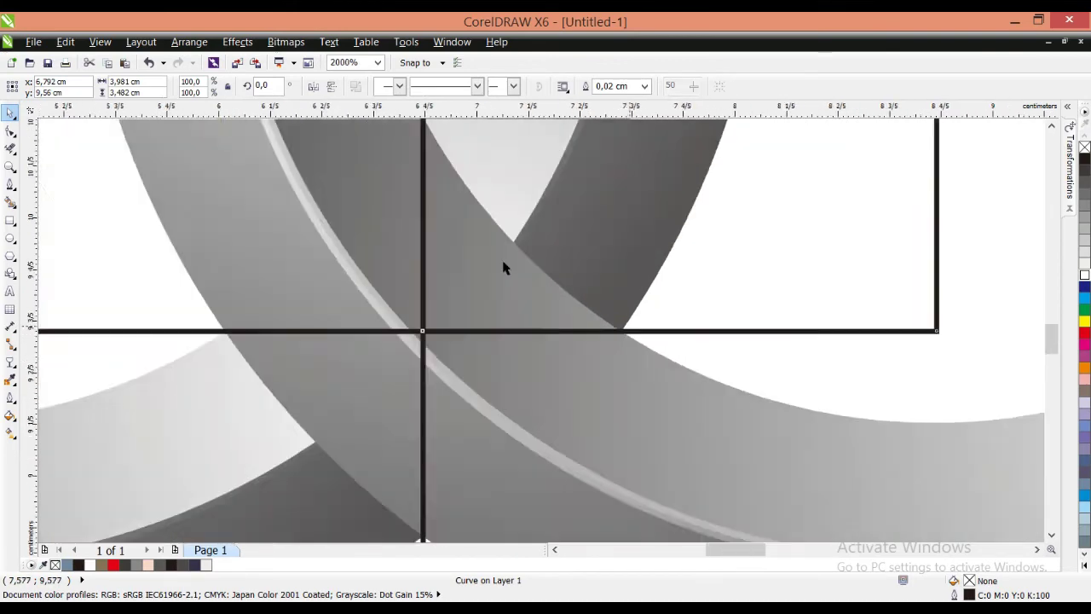
# - Combine the upper and lower welded shapes into a single curve
pyautogui.scroll(-2, 503, 268)
pyautogui.scroll(-2, 422, 342)
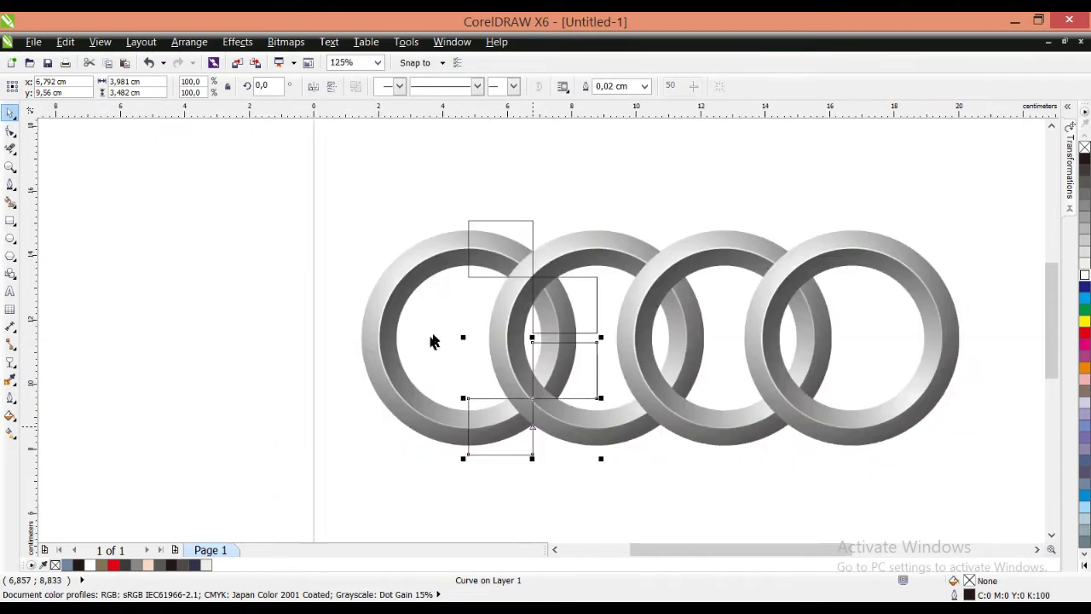
pyautogui.keyDown('shift'); pyautogui.click(474, 239); pyautogui.keyUp('shift')
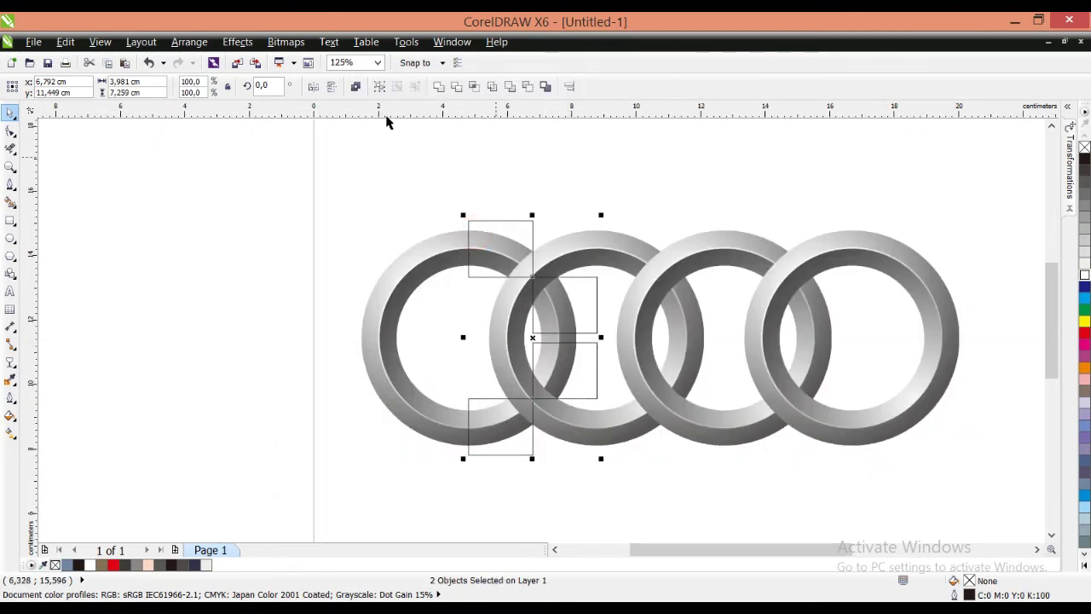
pyautogui.click(359, 86)
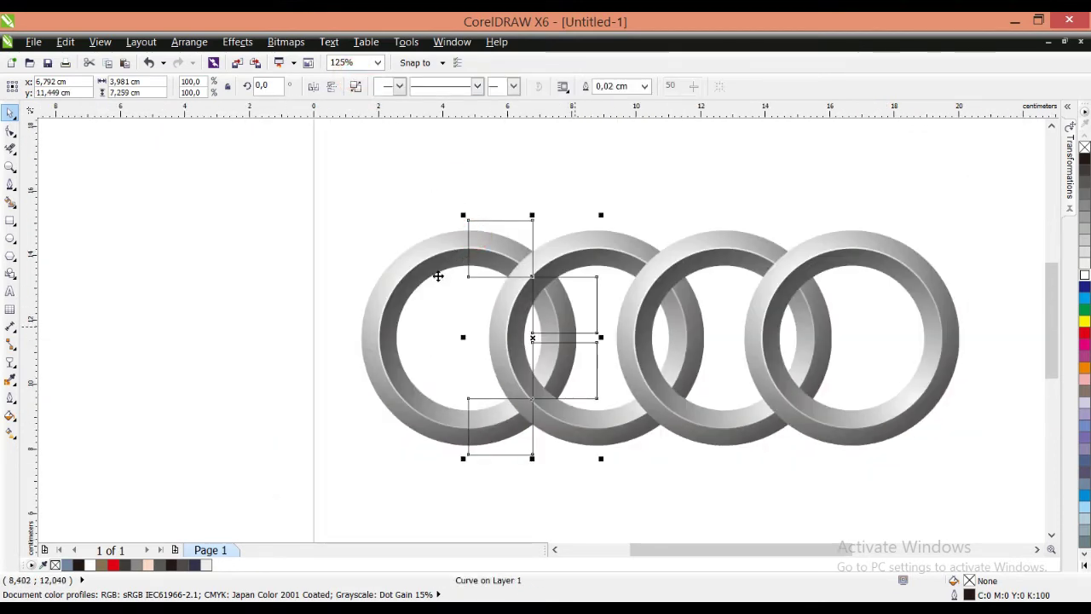
# - Try placing a copy of the combined shape over the overlap of the second and third rings, and delete that copy
pyautogui.hotkey('ctrl', 'c')
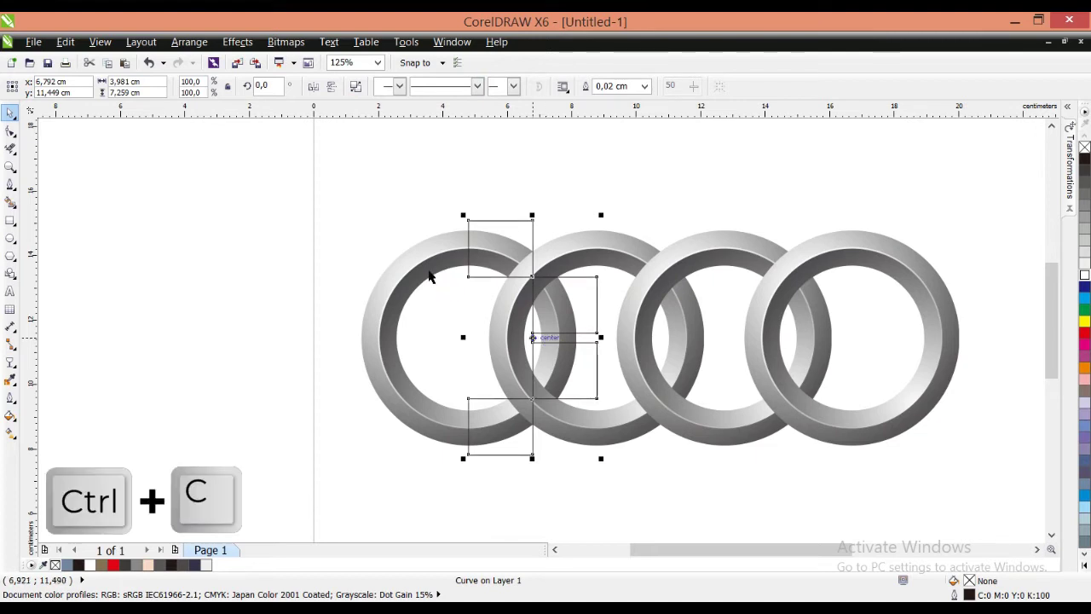
pyautogui.hotkey('ctrl', 'v')
pyautogui.moveTo(427, 270); pyautogui.dragTo(521, 270)
pyautogui.scroll(3, 534, 277)
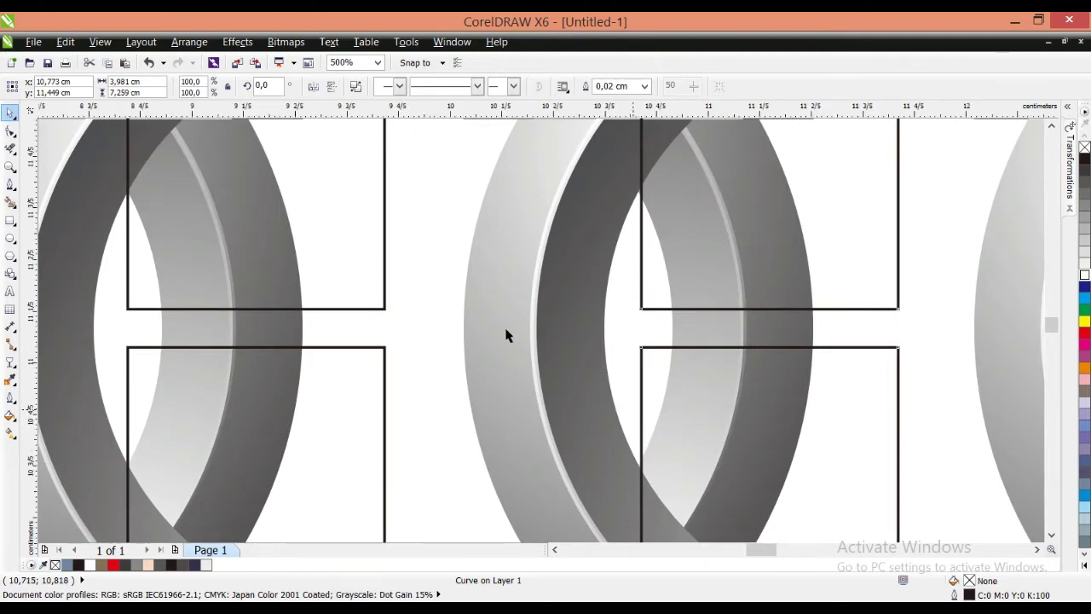
pyautogui.scroll(1, 508, 307)
pyautogui.scroll(-2, 512, 285)
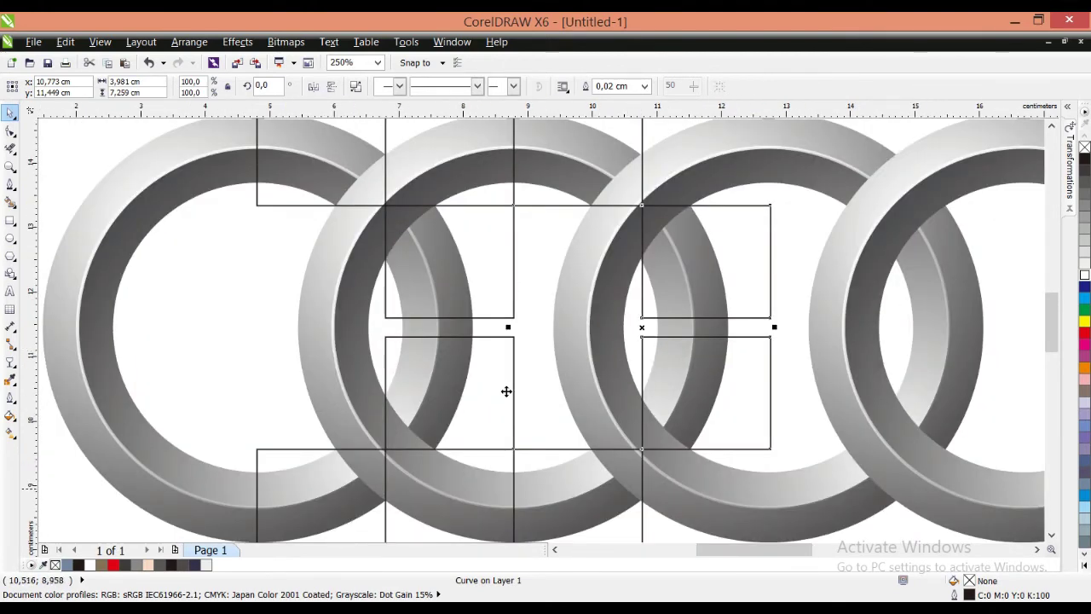
pyautogui.scroll(-1, 514, 377)
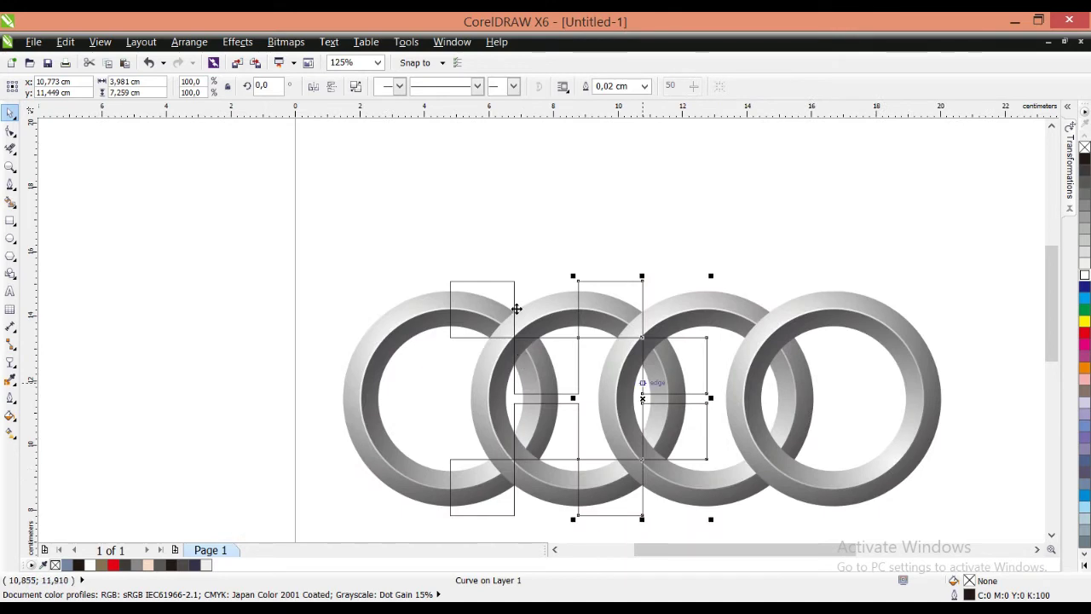
pyautogui.scroll(1, 517, 308)
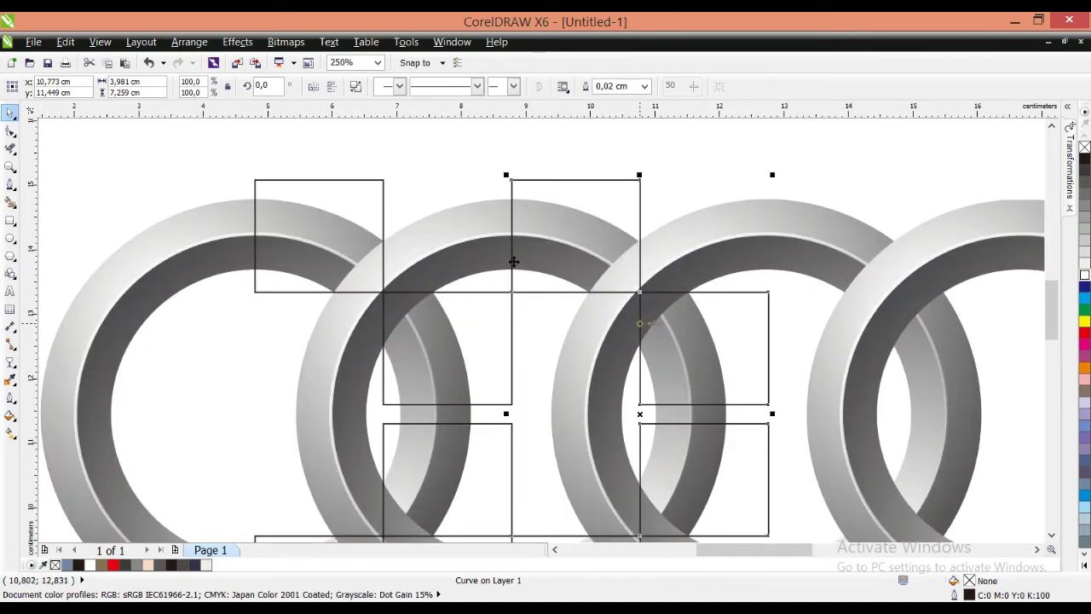
pyautogui.press('Delete')
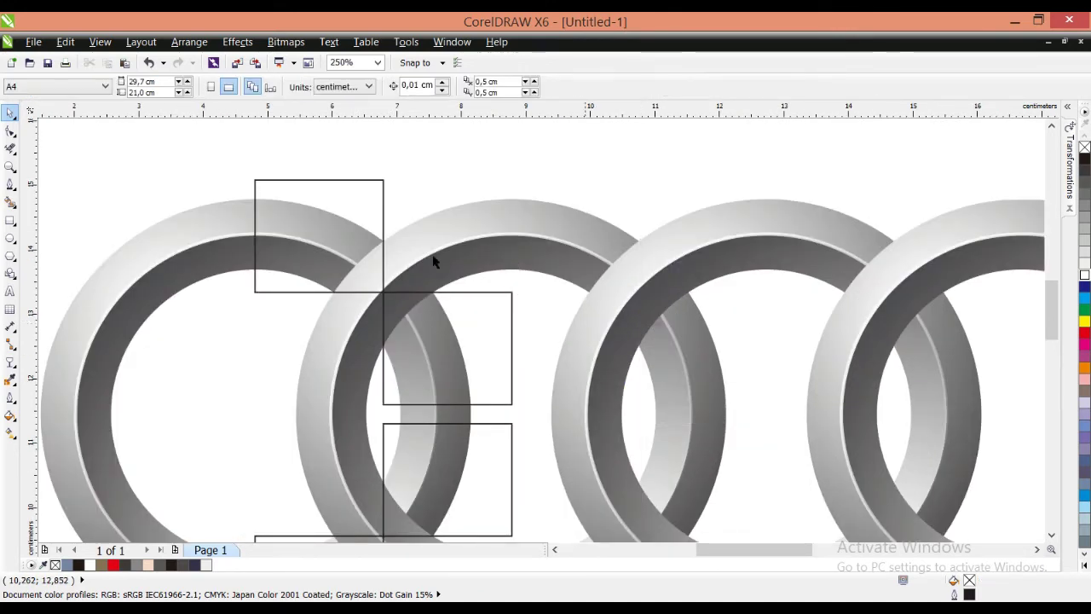
# - Draw a rectangle about 6.33 by 10.9 cm across the combined shape's left ends and trim them with it
pyautogui.scroll(-1, 390, 269)
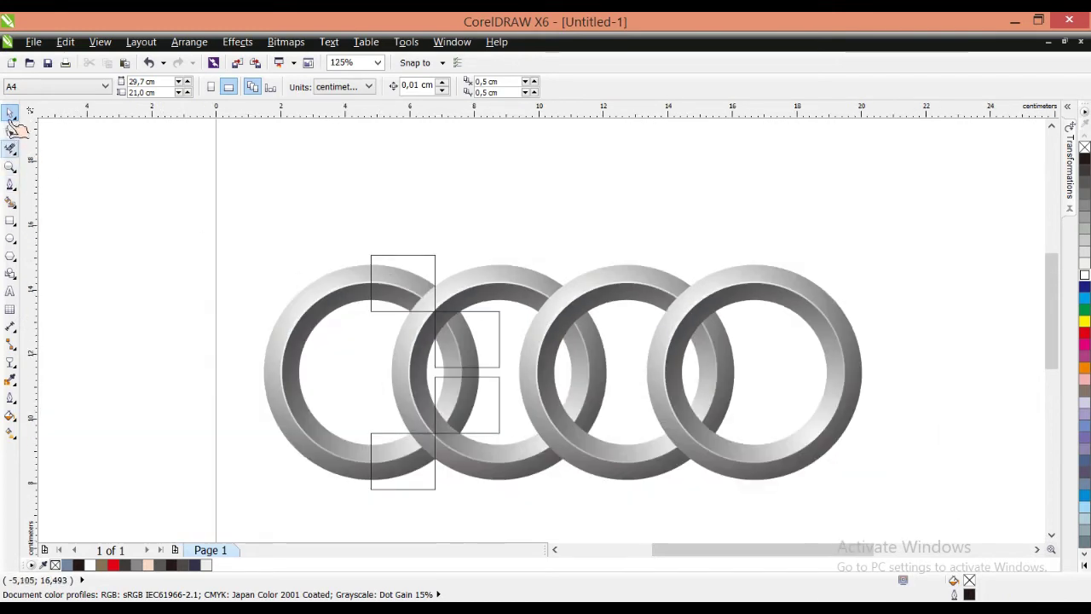
pyautogui.click(9, 221)
pyautogui.moveTo(182, 174); pyautogui.dragTo(387, 525)
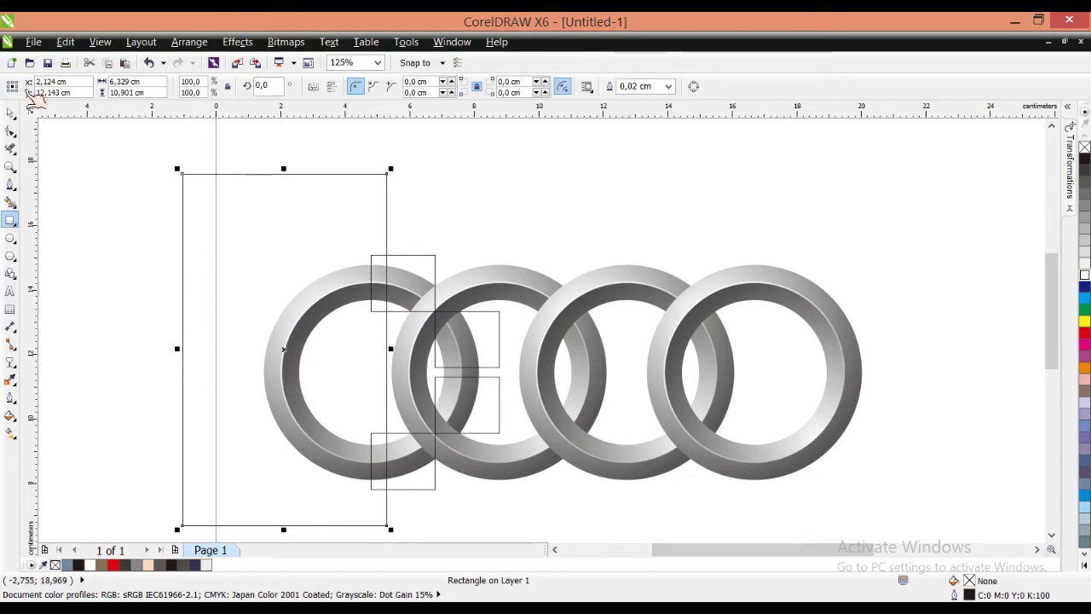
pyautogui.click(10, 112)
pyautogui.keyDown('shift'); pyautogui.click(420, 263); pyautogui.keyUp('shift')
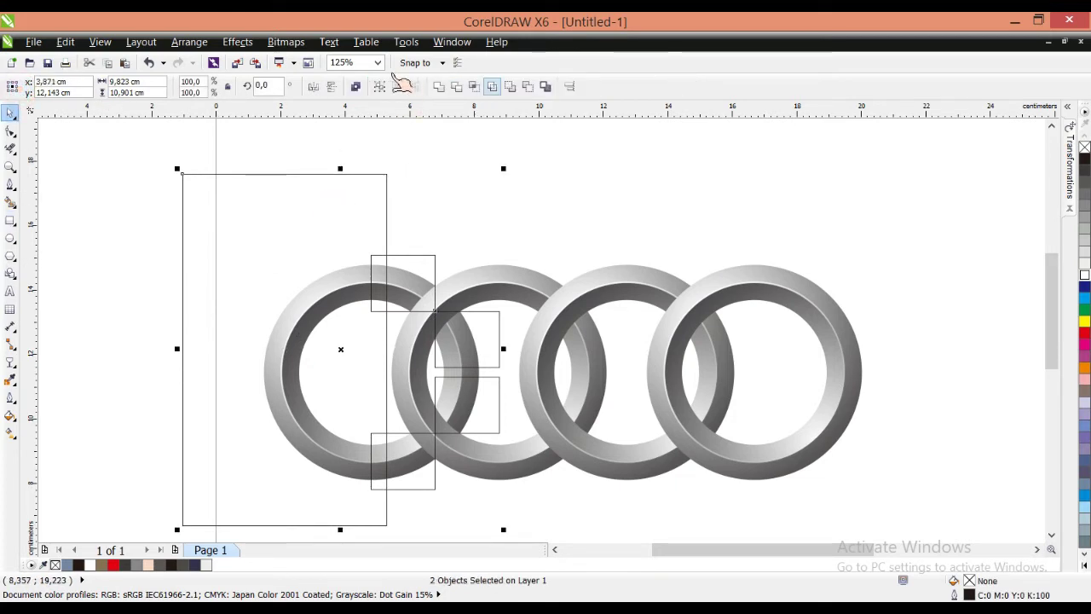
pyautogui.click(457, 86)
# - Move the rectangle over the combined shape's right ends, trim them with it, and delete the rectangle
pyautogui.click(307, 222)
pyautogui.moveTo(245, 179); pyautogui.dragTo(548, 179)
pyautogui.keyDown('shift'); pyautogui.click(419, 262); pyautogui.keyUp('shift')
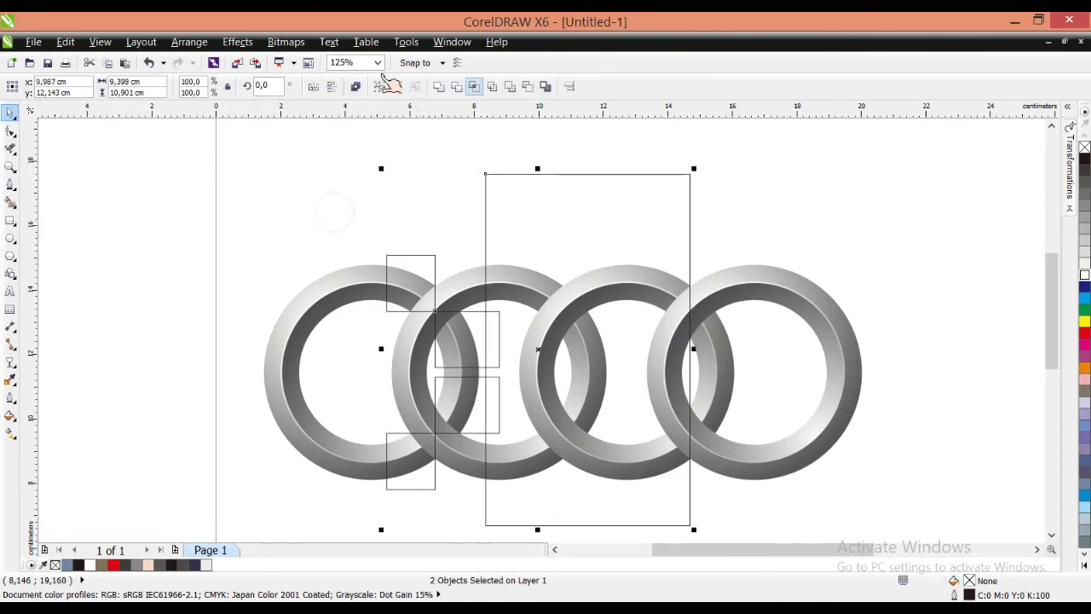
pyautogui.click(456, 86)
pyautogui.click(576, 233)
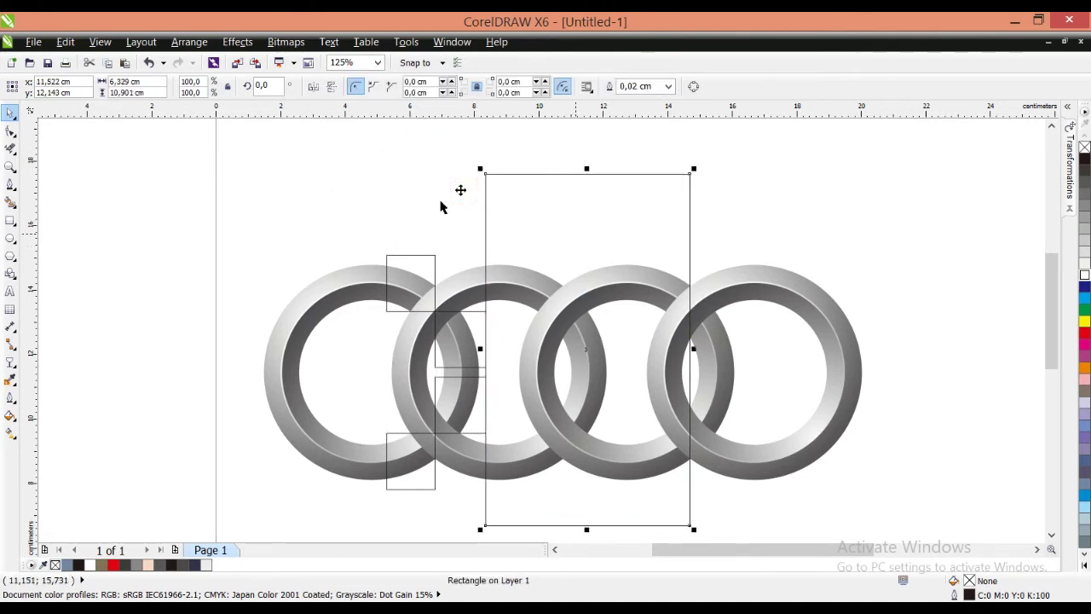
pyautogui.press('Delete')
# - Copy the trimmed cutting shape onto the overlap of the second and third rings, centering it at about x 10.78 cm
pyautogui.click(435, 279)
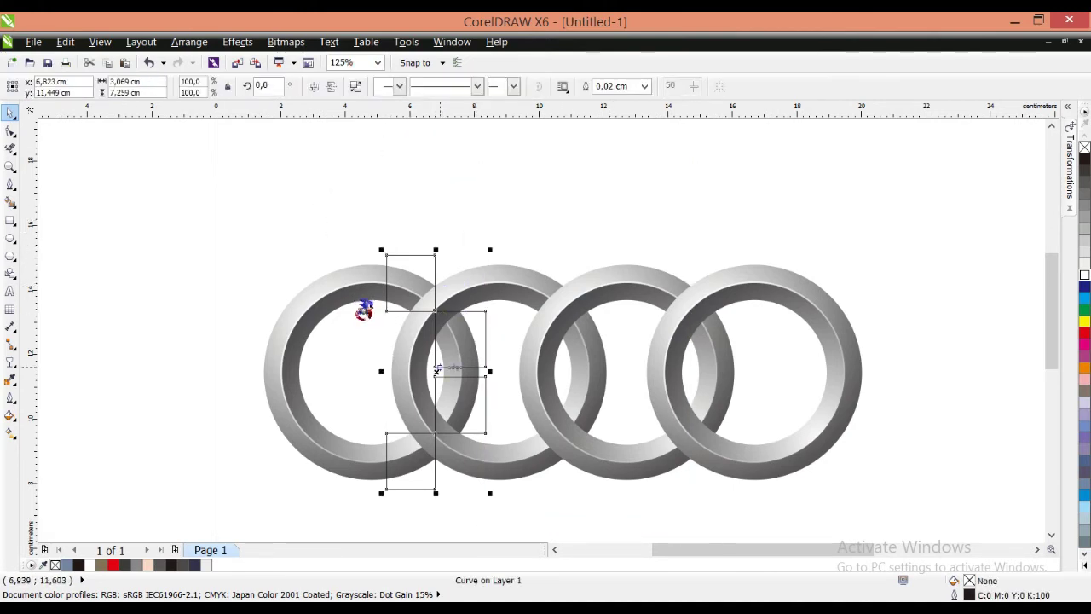
pyautogui.hotkey('ctrl', 'c')
pyautogui.hotkey('ctrl', 'v')
pyautogui.moveTo(437, 371); pyautogui.dragTo(571, 371)
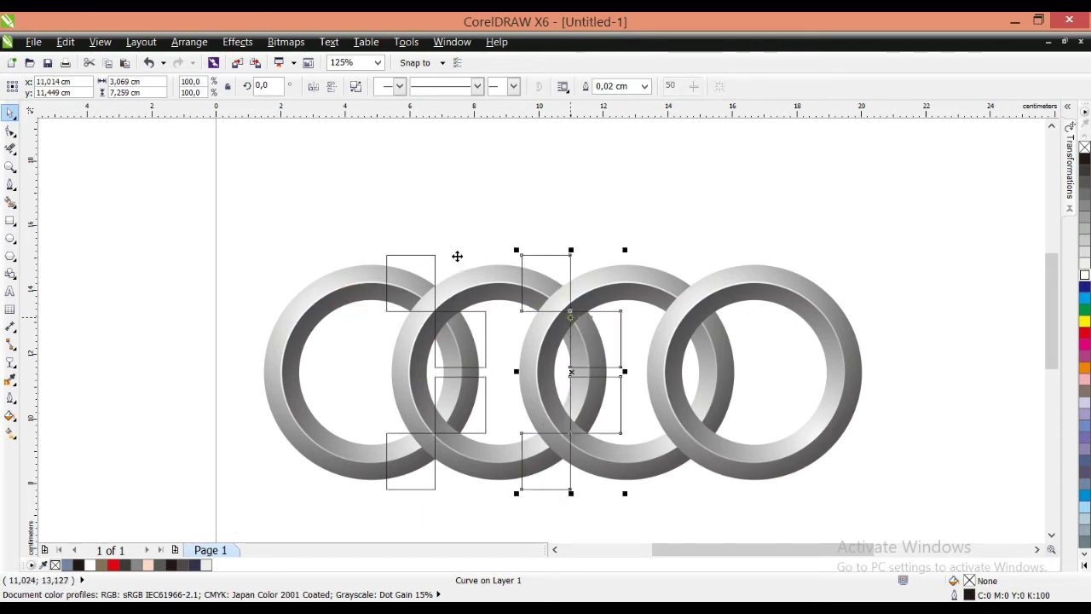
pyautogui.scroll(2, 570, 317)
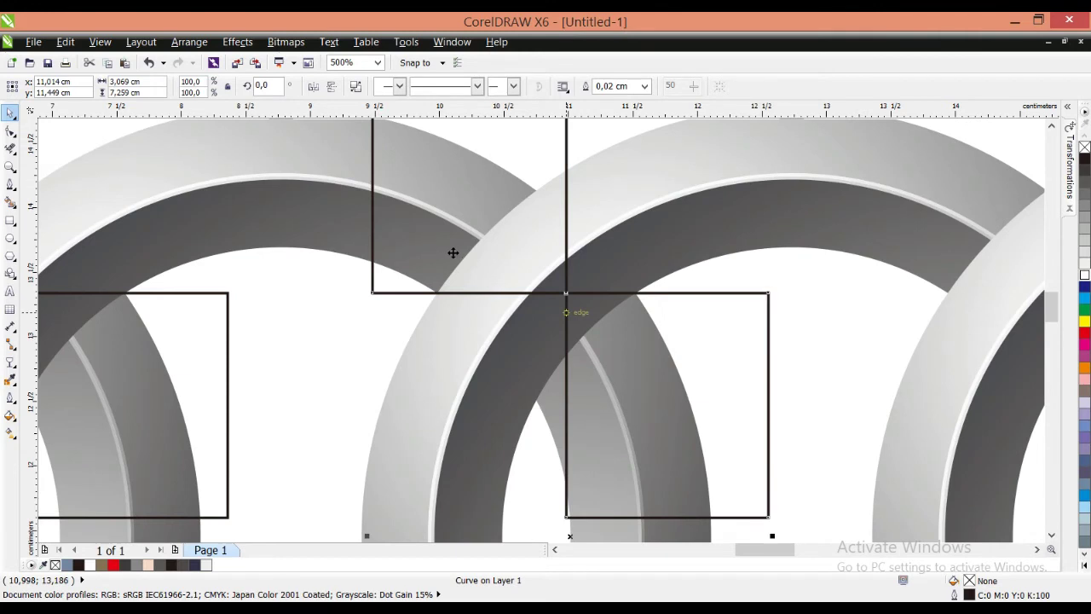
pyautogui.scroll(1, 449, 361)
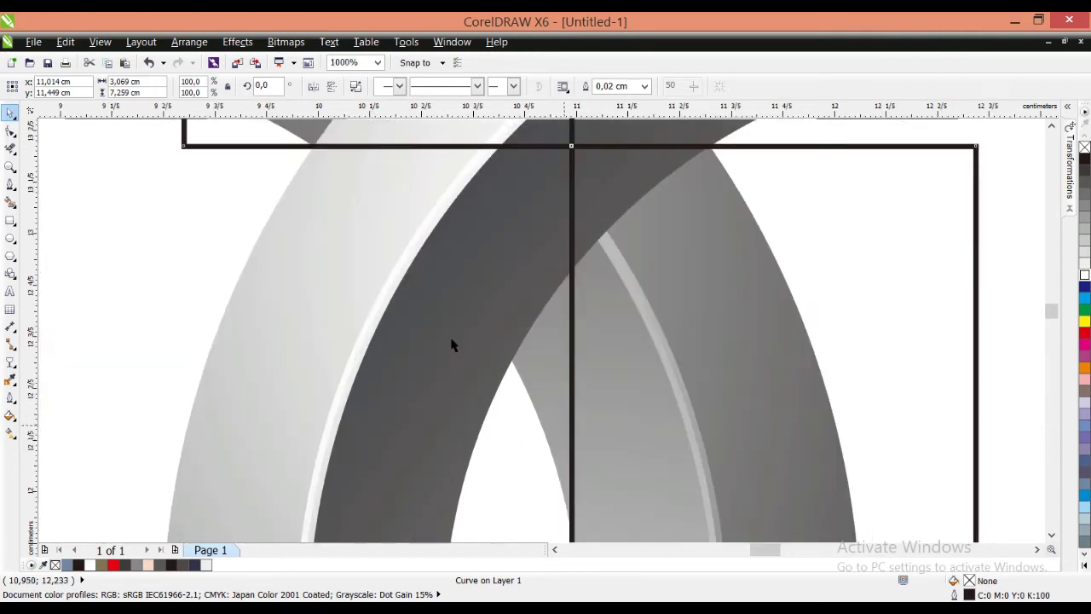
pyautogui.moveTo(457, 289); pyautogui.dragTo(416, 295)
pyautogui.scroll(-2, 446, 315)
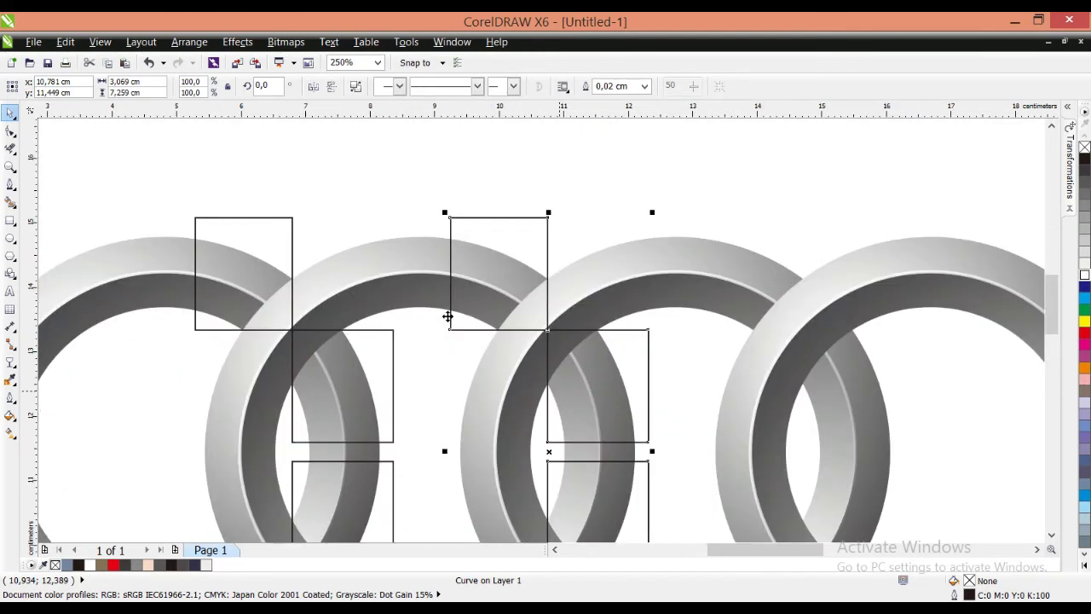
# - Copy the cutting shape onto the overlap of the third and fourth rings, centering it at about x 14.74, y 11.5 cm
pyautogui.hotkey('ctrl', 'c')
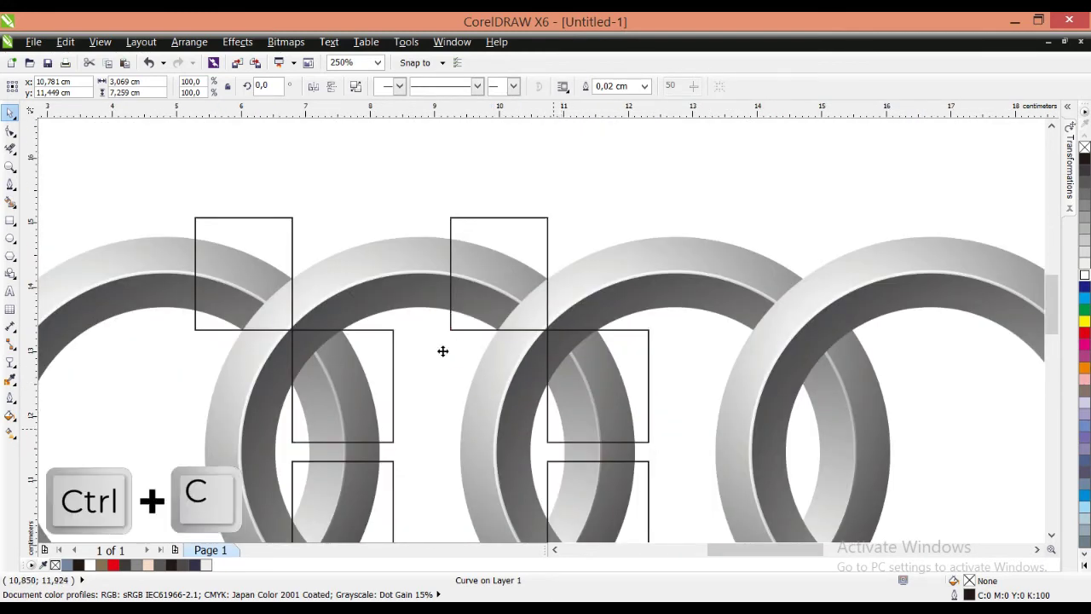
pyautogui.hotkey('ctrl', 'v')
pyautogui.moveTo(444, 367); pyautogui.dragTo(642, 310)
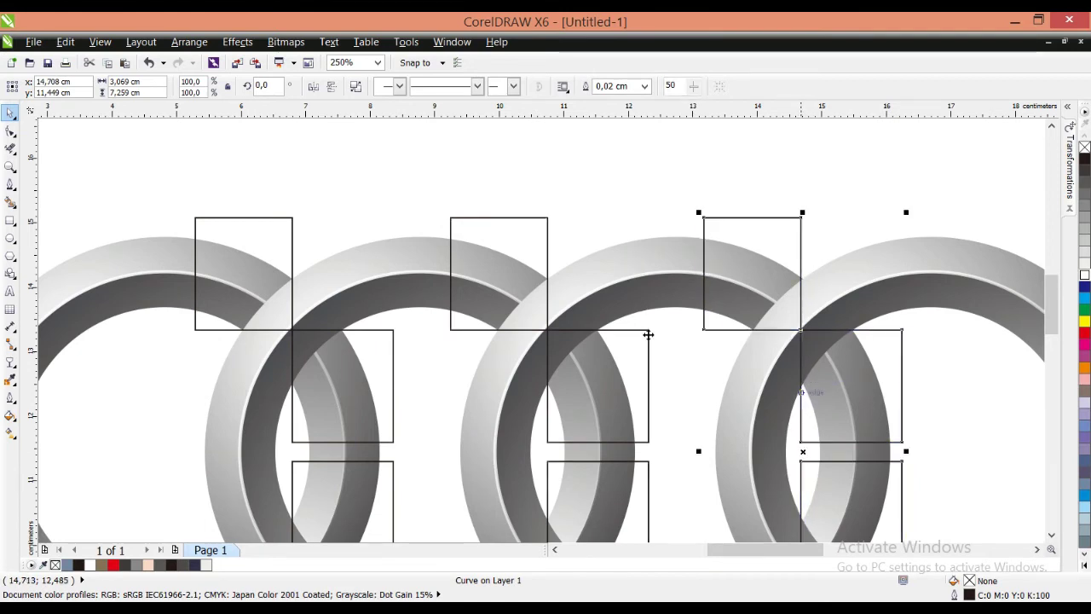
pyautogui.scroll(3, 648, 333)
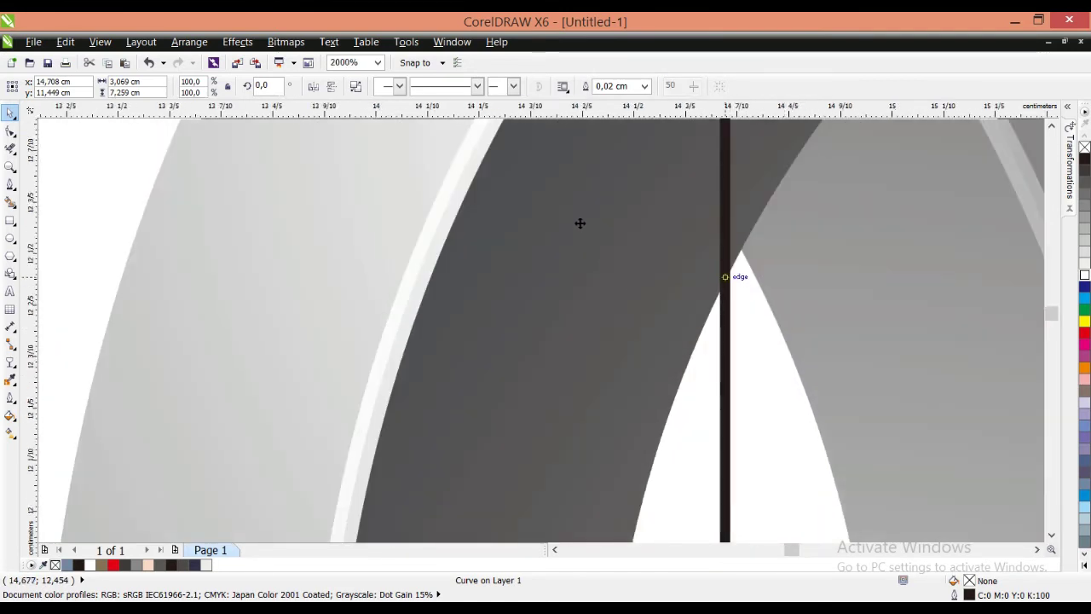
pyautogui.moveTo(580, 223)
pyautogui.mouseDown()
pyautogui.moveTo(594, 224)
pyautogui.moveTo(591, 205)
pyautogui.mouseUp()
pyautogui.scroll(1, 593, 207)
pyautogui.scroll(-1, 464, 261)
pyautogui.scroll(-5, 452, 264)
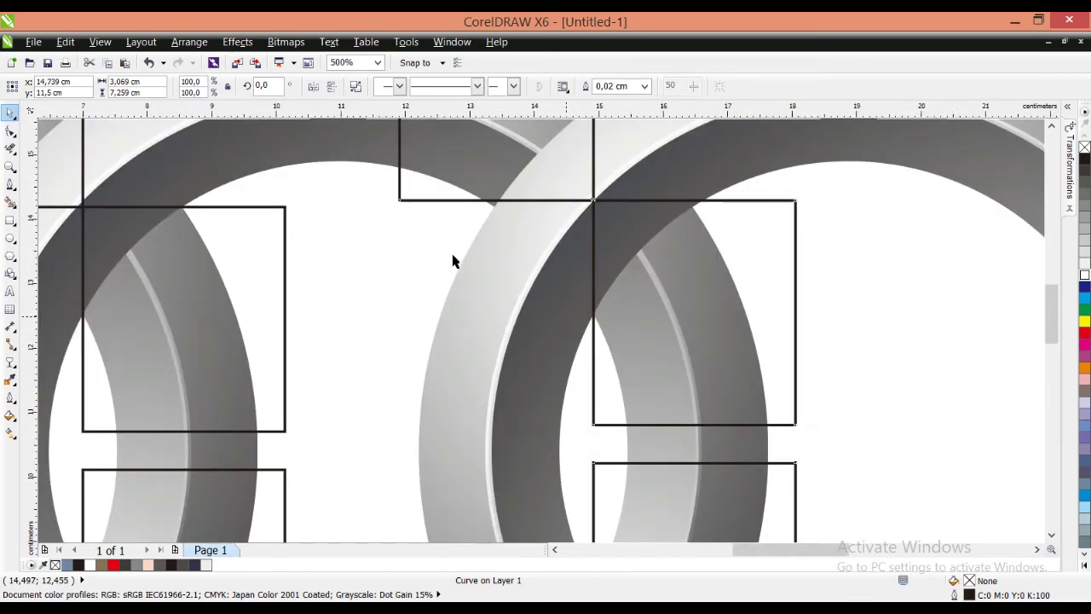
pyautogui.scroll(-1, 524, 271)
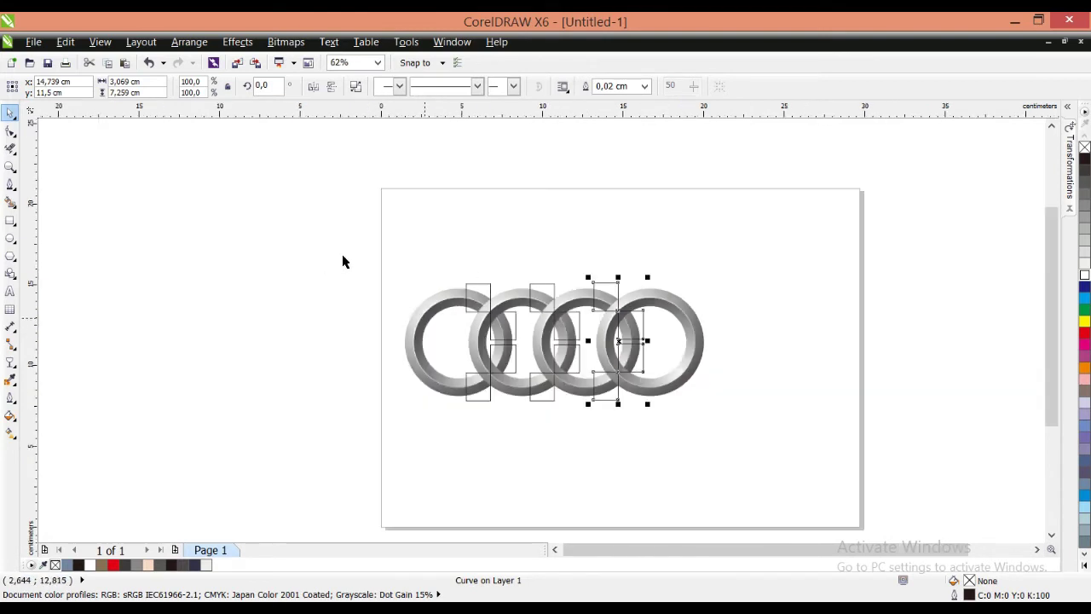
# - Duplicate the first ring in place and PowerClip the copy inside the cutting shape over the first and second rings' overlap
pyautogui.scroll(2, 358, 247)
pyautogui.click(369, 231)
pyautogui.scroll(-1, 366, 234)
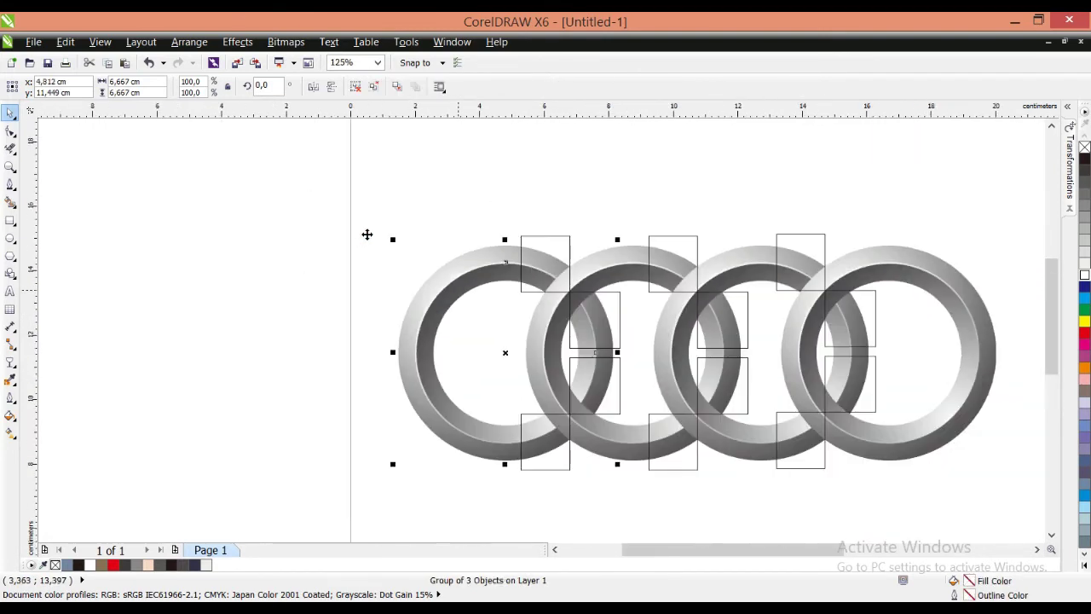
pyautogui.scroll(1, 370, 233)
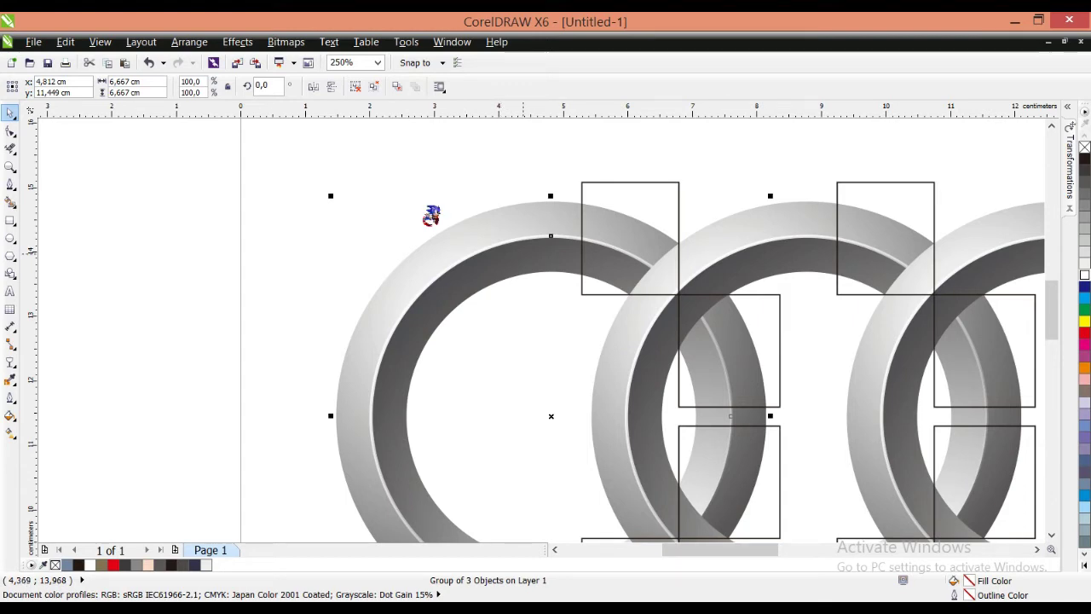
pyautogui.hotkey('shift', 'pageup')
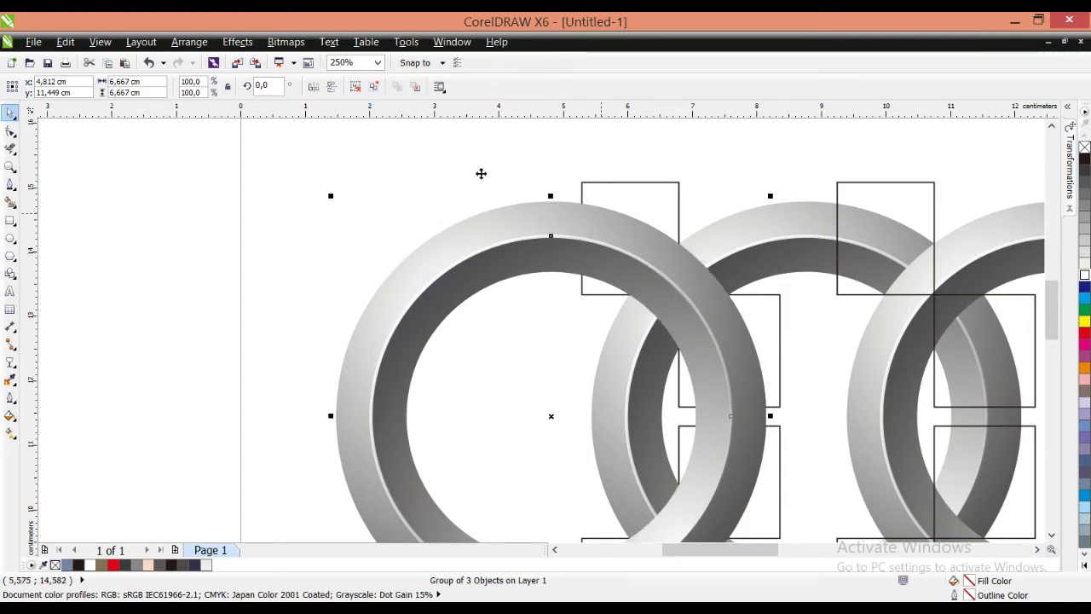
pyautogui.rightClick(413, 197)
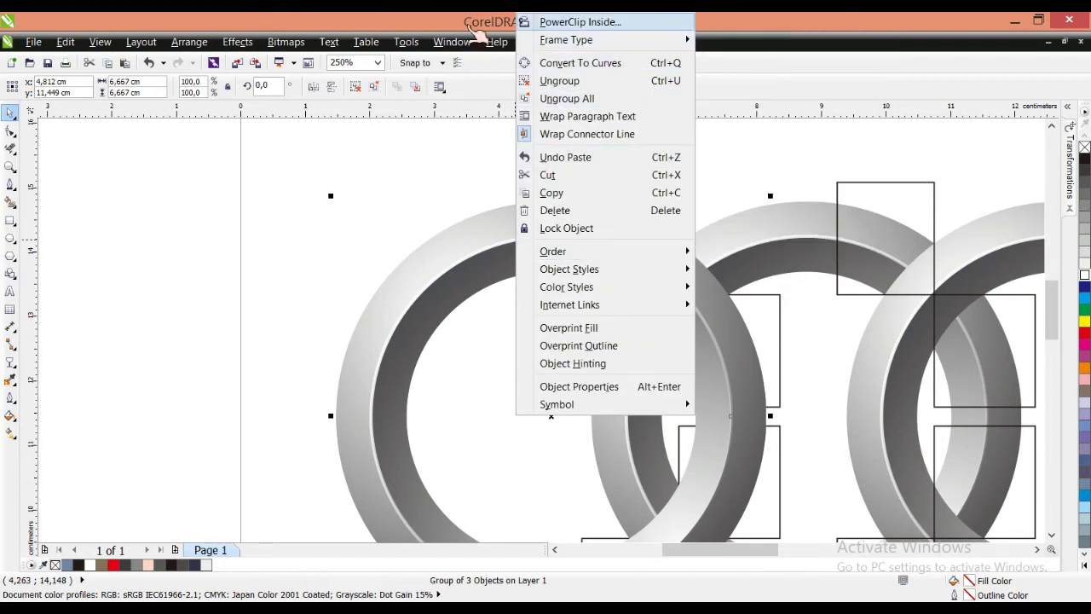
pyautogui.click(570, 22)
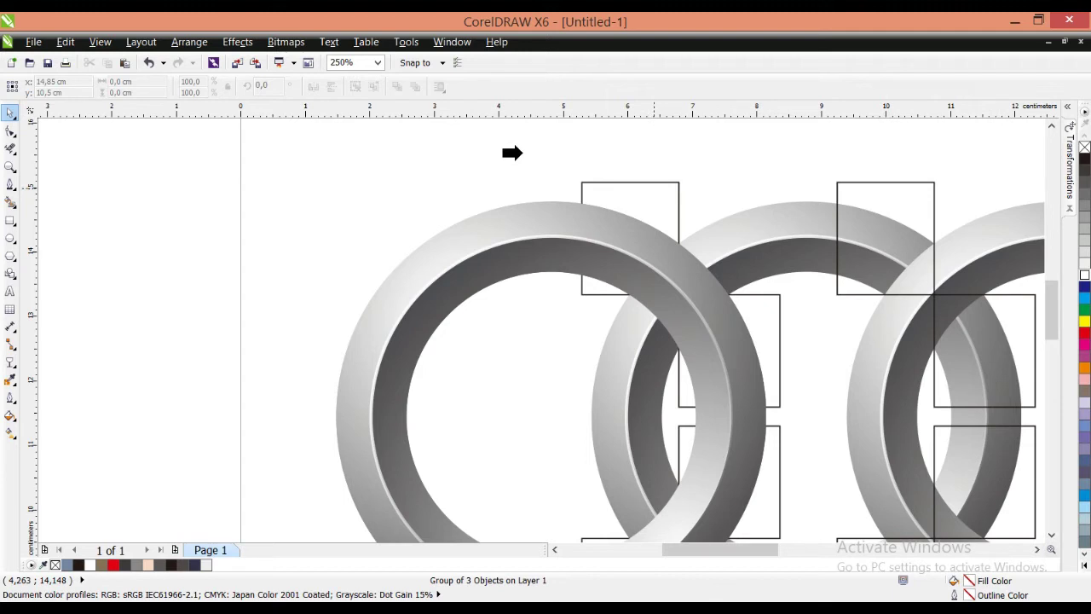
pyautogui.scroll(-1, 485, 193)
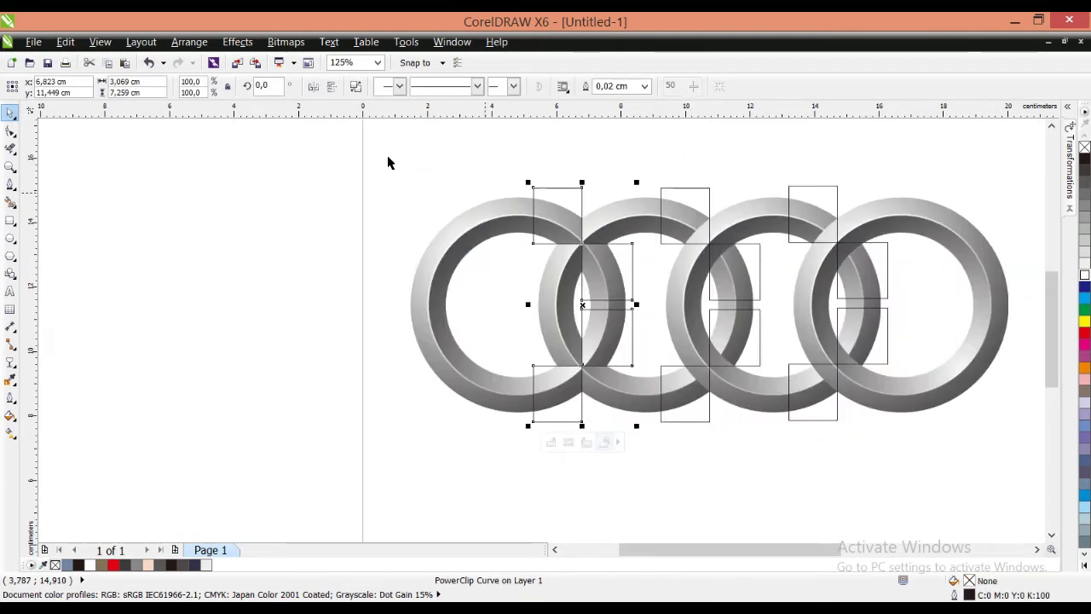
# - Duplicate the second ring in place and PowerClip the copy inside the cutting shape over the second and third rings' overlap
pyautogui.click(507, 171)
pyautogui.hotkey('ctrl', 'c')
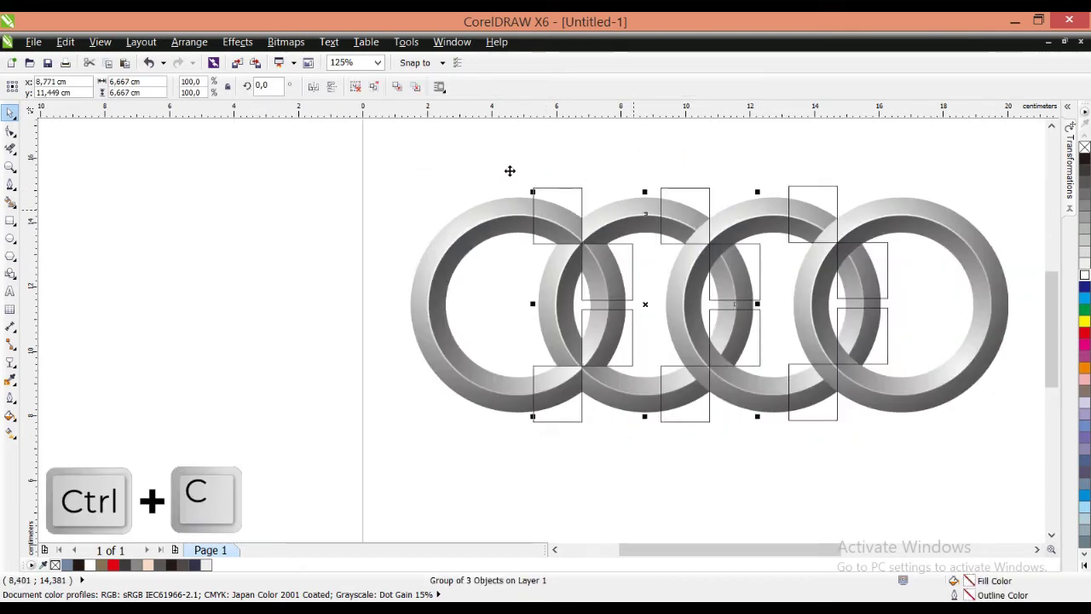
pyautogui.hotkey('ctrl', 'v')
pyautogui.scroll(1, 579, 161)
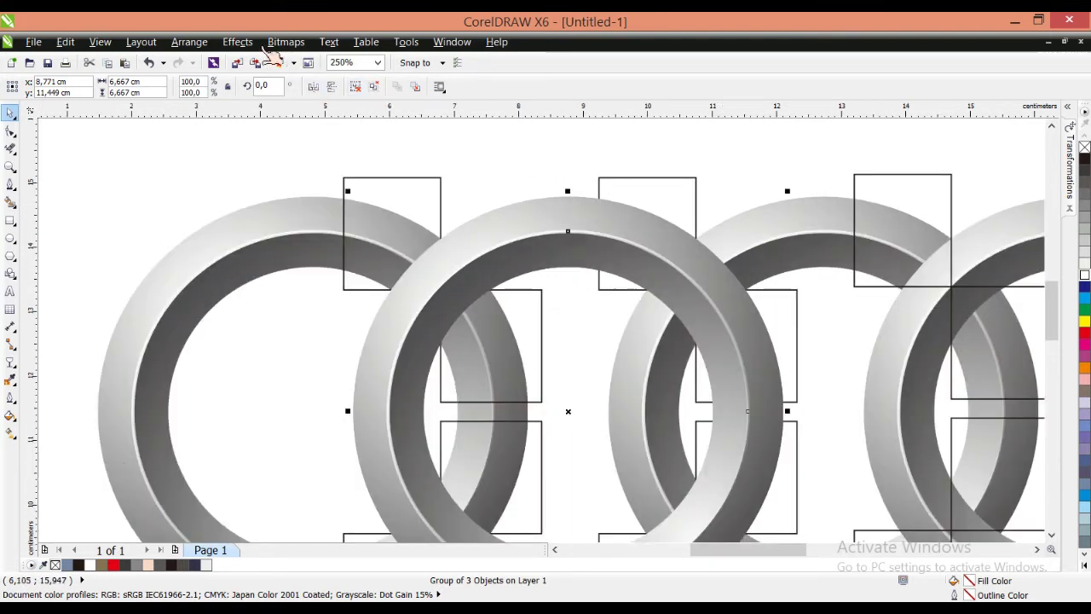
pyautogui.rightClick(468, 176)
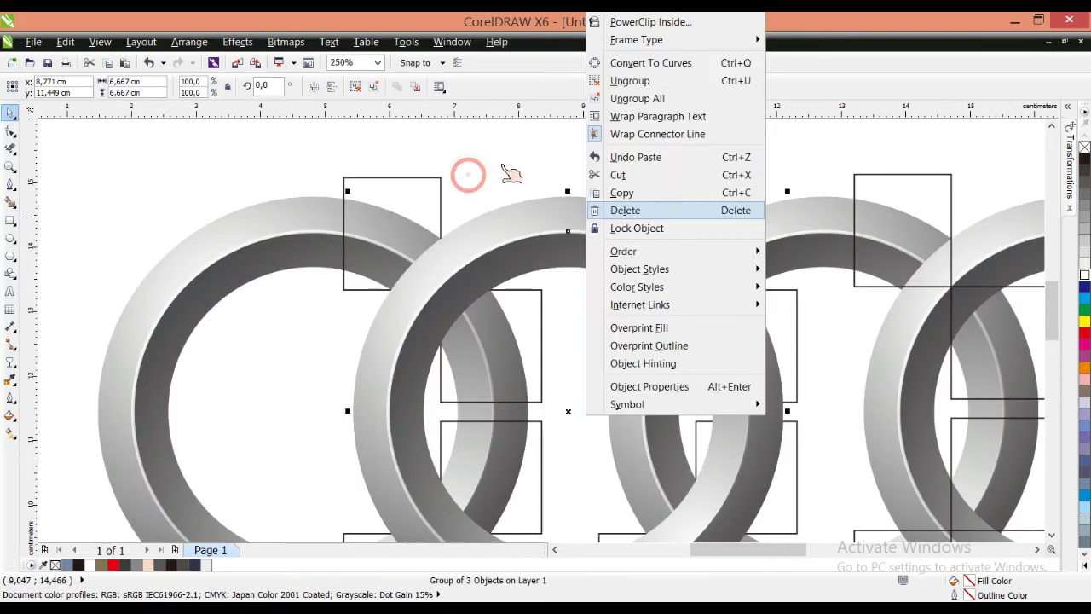
pyautogui.click(639, 13)
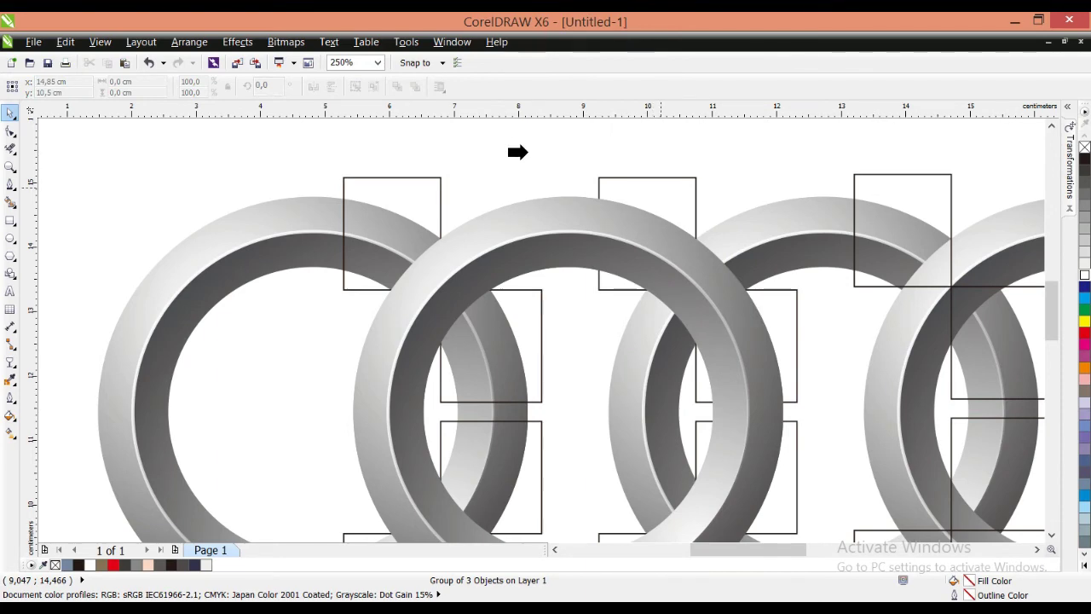
pyautogui.click(522, 151)
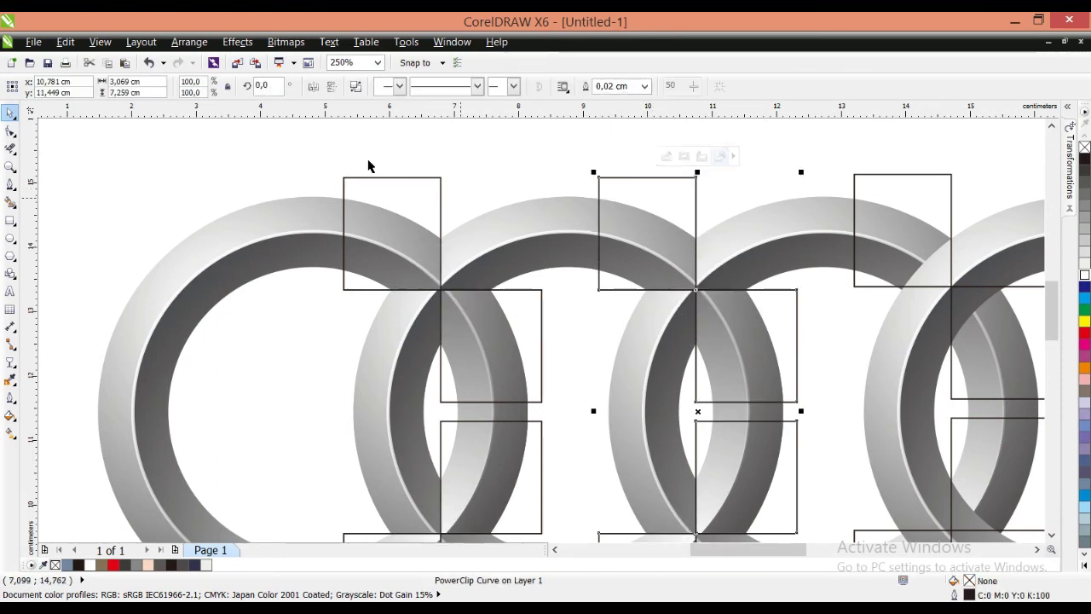
# - Duplicate the third ring in place and PowerClip the copy inside the cutting shape over the third and fourth rings' overlap
pyautogui.scroll(-1, 532, 201)
pyautogui.scroll(2, 568, 206)
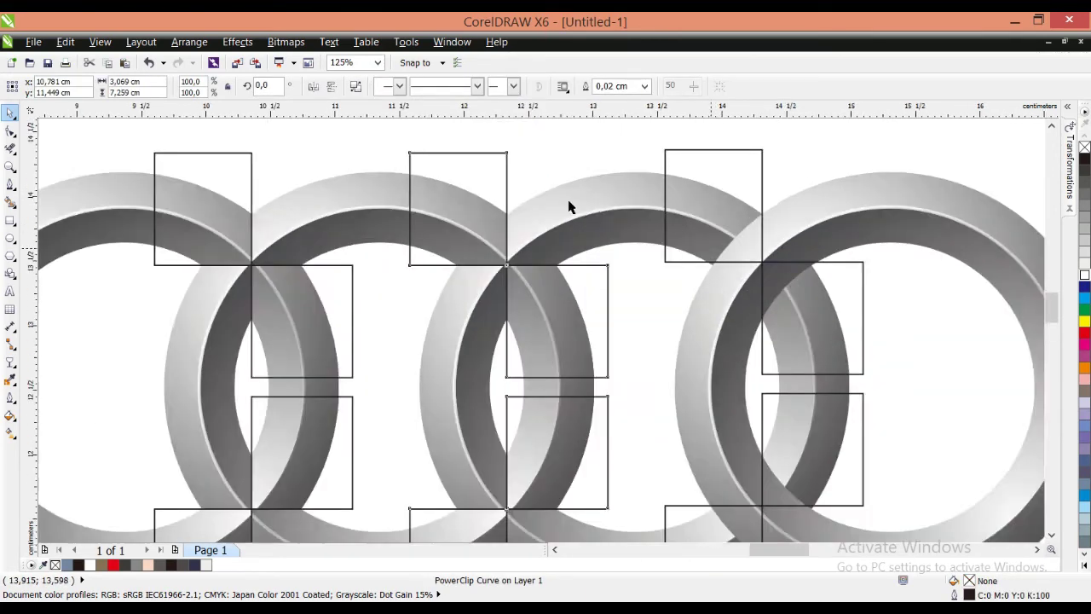
pyautogui.click(440, 147)
pyautogui.scroll(-1, 443, 150)
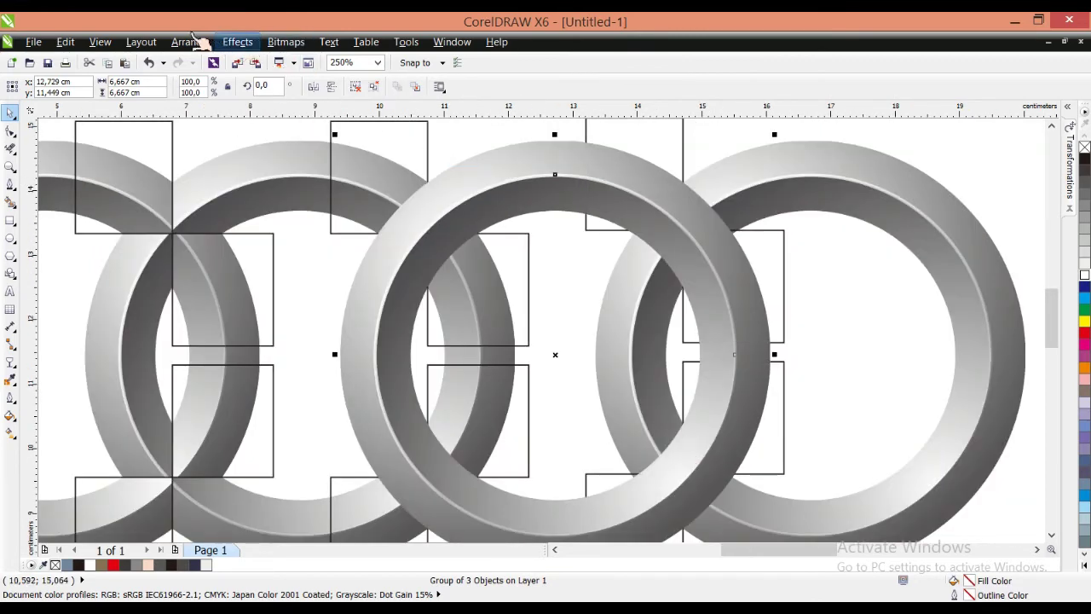
pyautogui.rightClick(420, 135)
pyautogui.click(568, 178)
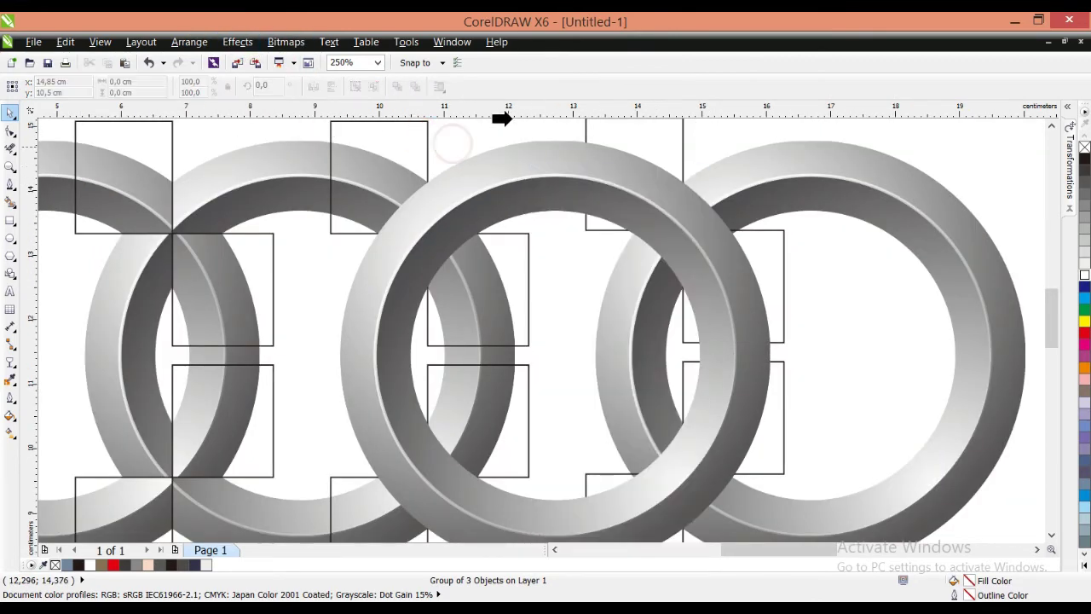
pyautogui.click(651, 141)
pyautogui.scroll(-1, 649, 198)
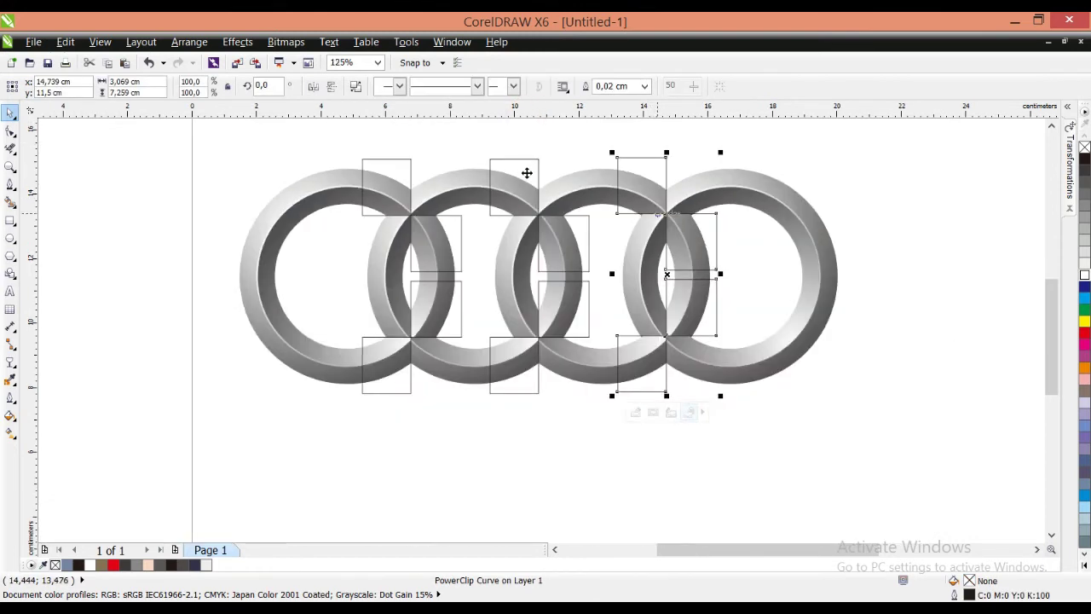
# - Remove the outlines from all three PowerClip cutting shapes together
pyautogui.click(591, 127)
pyautogui.click(652, 167)
pyautogui.keyDown('shift'); pyautogui.click(526, 164); pyautogui.keyUp('shift')
pyautogui.keyDown('shift'); pyautogui.click(395, 167); pyautogui.keyUp('shift')
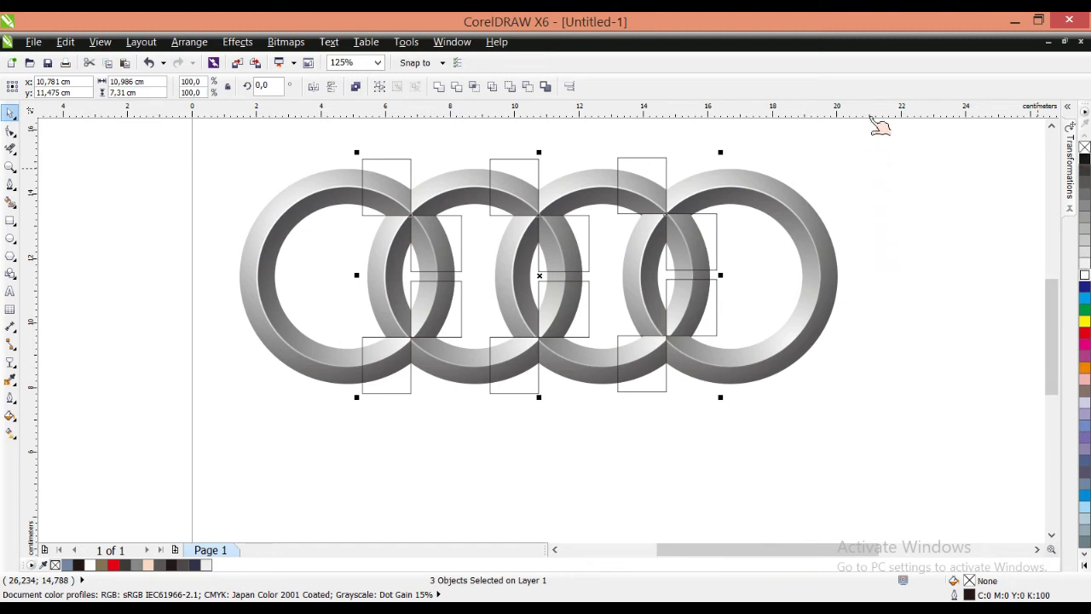
pyautogui.rightClick(1084, 146)
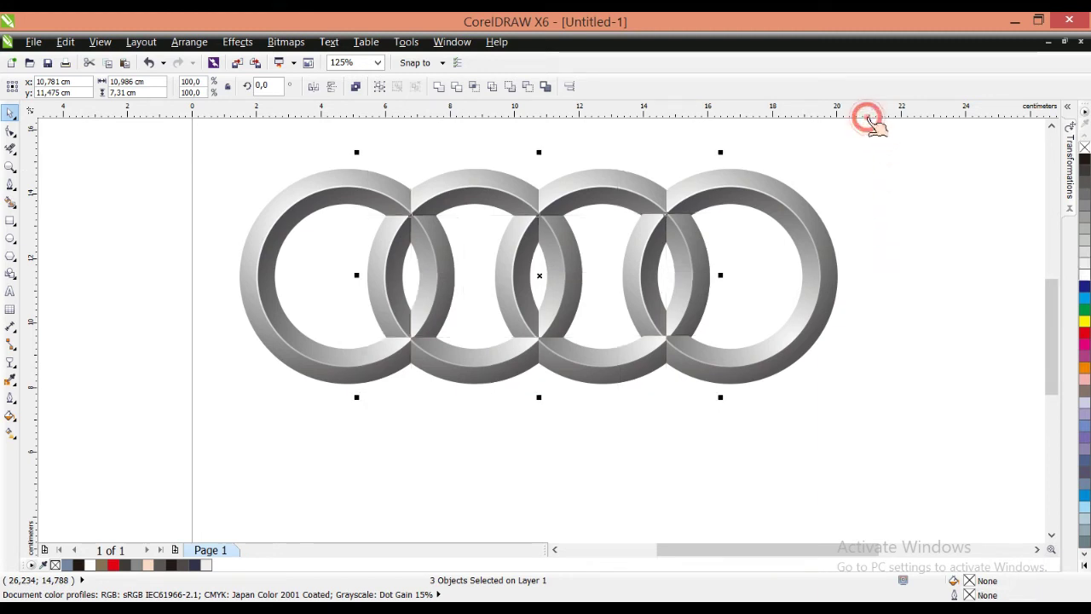
pyautogui.click(739, 171)
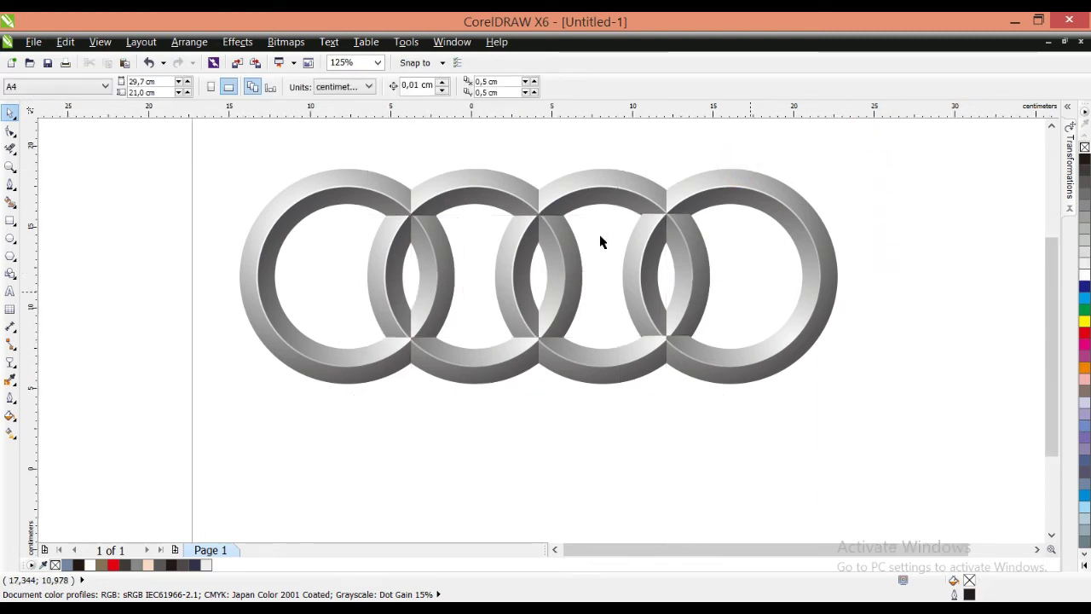
# - Group all the rings and PowerClip shapes, and move the group to about x 15.14, y 11.57 cm
pyautogui.scroll(-1, 601, 241)
pyautogui.moveTo(695, 303); pyautogui.dragTo(375, 164)
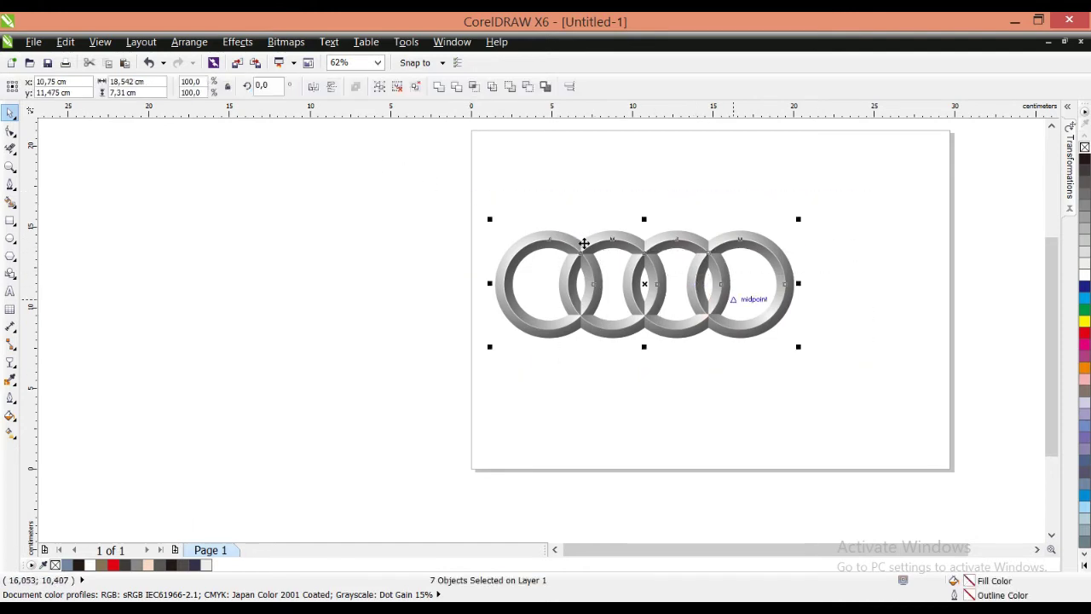
pyautogui.hotkey('ctrl', 'g')
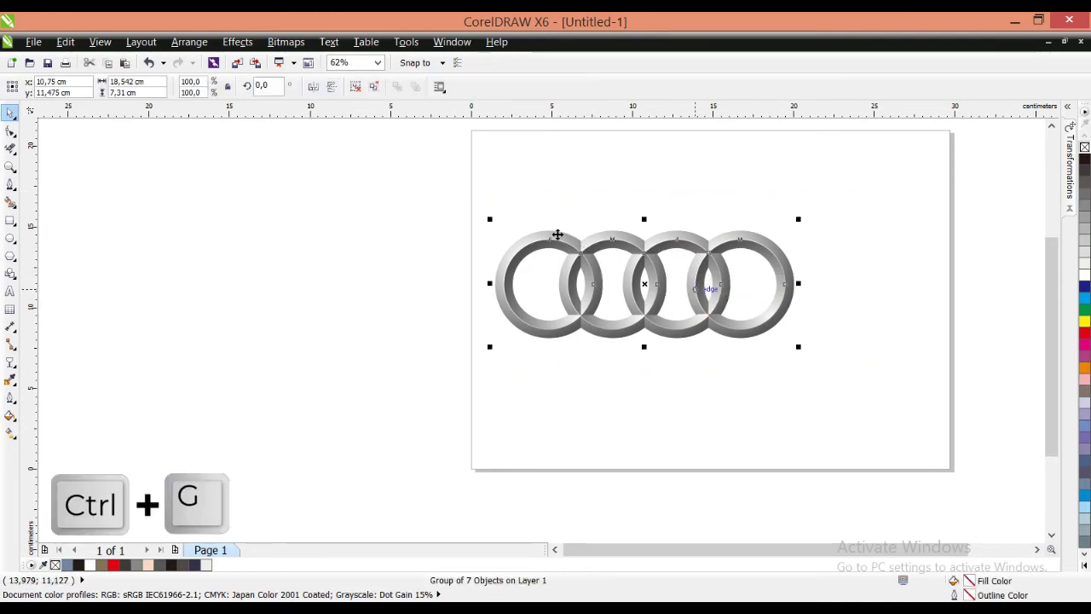
pyautogui.moveTo(558, 236); pyautogui.dragTo(624, 241)
# - Switch to File Explorer, find the Black10 image in the Latar Blackboard folder, and bring it into the CorelDRAW drawing
pyautogui.click(613, 316)
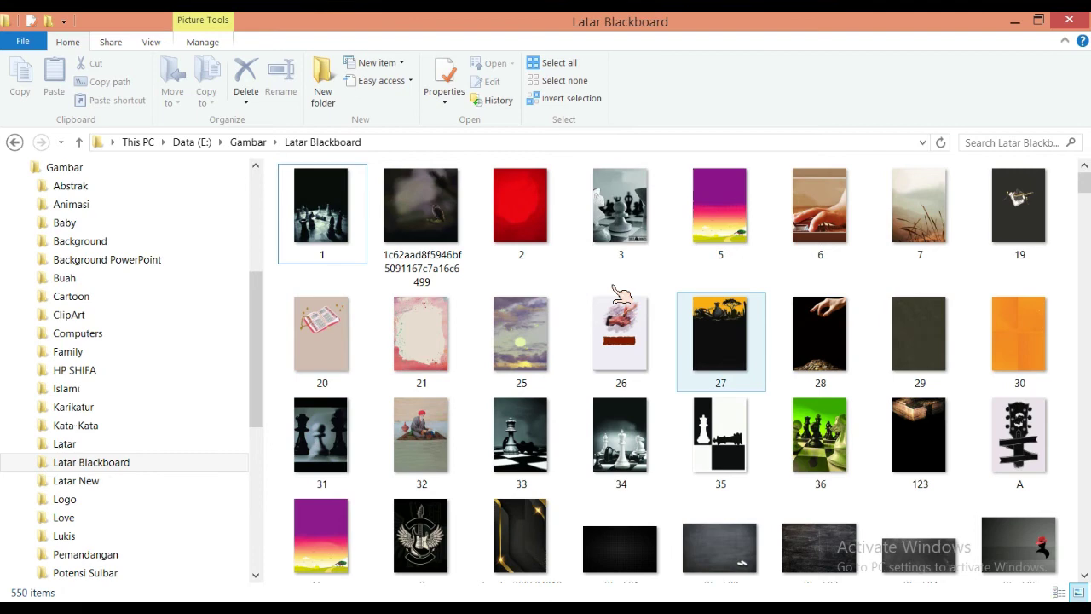
pyautogui.scroll(-2, 621, 294)
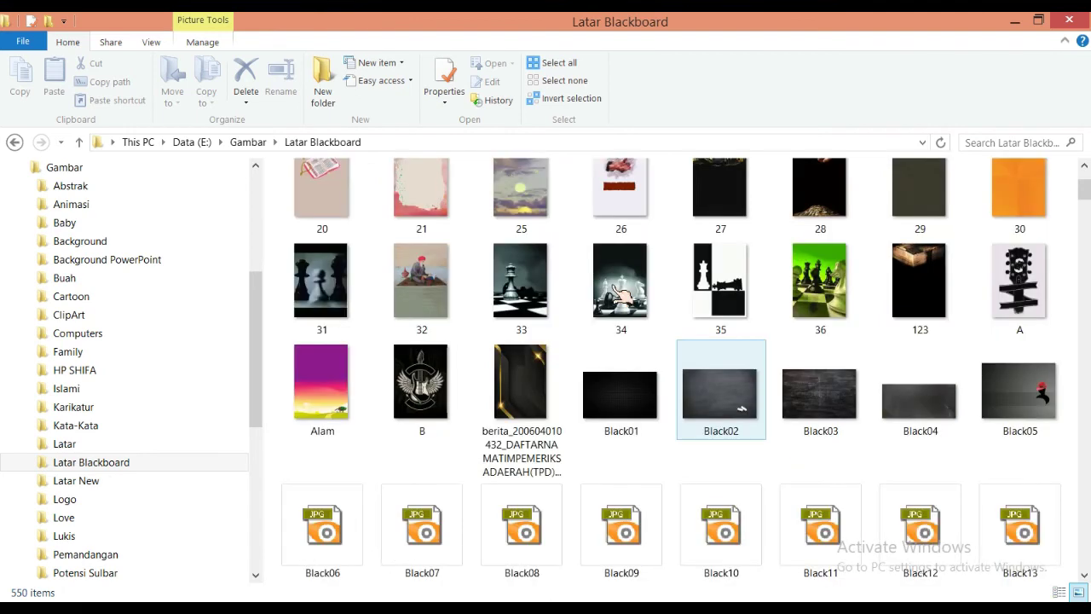
pyautogui.scroll(-3, 647, 298)
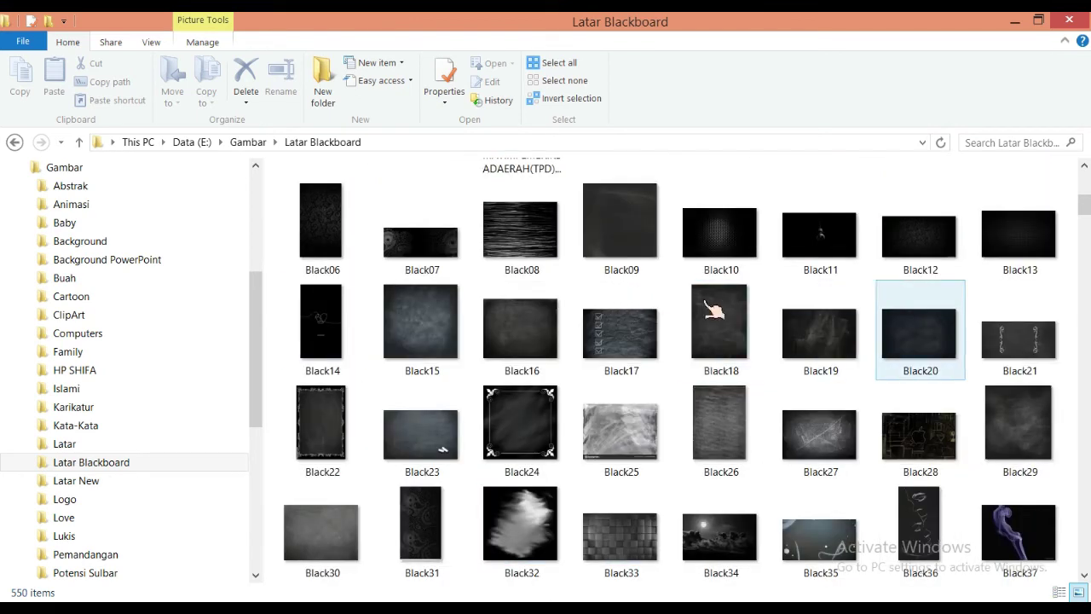
pyautogui.moveTo(738, 235); pyautogui.dragTo(739, 257)
# - Scale the mesh image to about 29.68 by 19.68 cm, fit it over the page, and send it behind the emblem
pyautogui.moveTo(792, 334); pyautogui.dragTo(939, 458)
pyautogui.moveTo(707, 275); pyautogui.dragTo(721, 295)
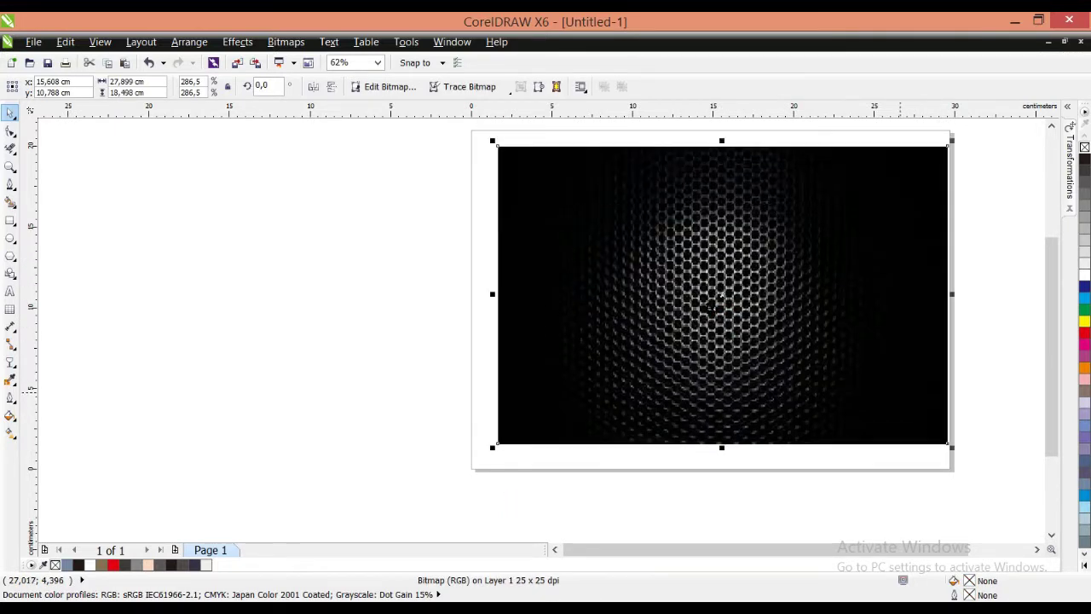
pyautogui.moveTo(498, 443); pyautogui.dragTo(476, 454)
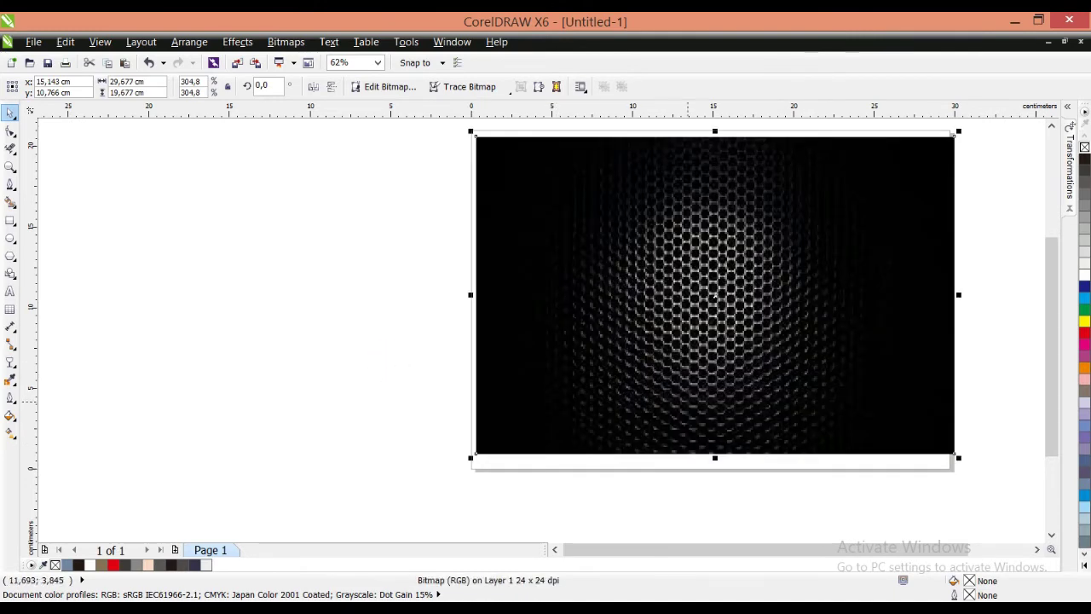
pyautogui.moveTo(748, 395); pyautogui.dragTo(744, 394)
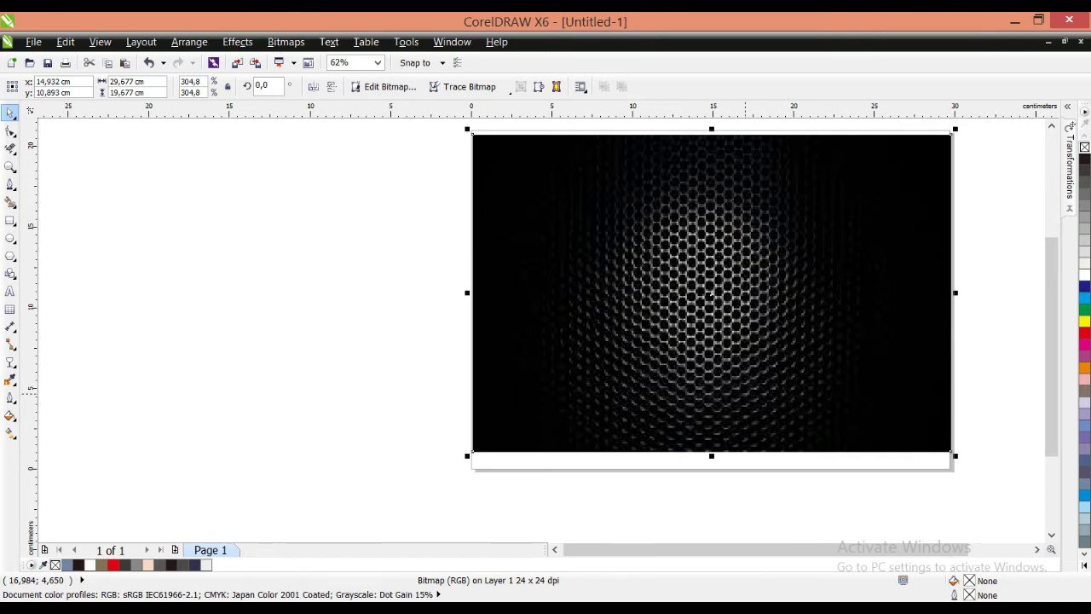
pyautogui.hotkey('ctrl', 'End')
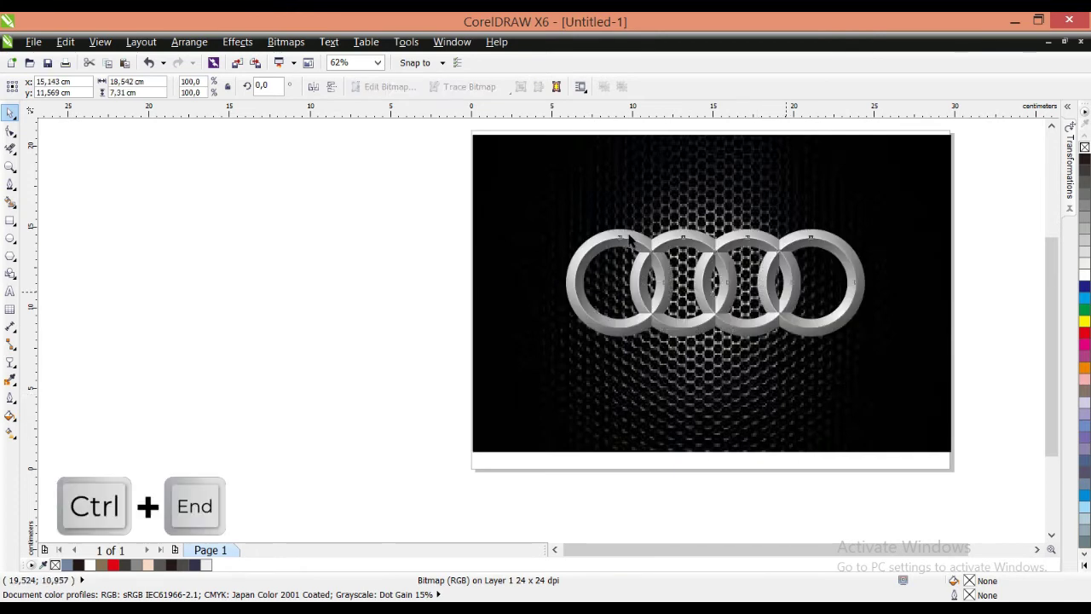
# - Scale the emblem group to about 71.8% and place it on the background at about x 14.15, y 8.75 cm
pyautogui.click(819, 256)
pyautogui.moveTo(714, 282); pyautogui.dragTo(705, 329)
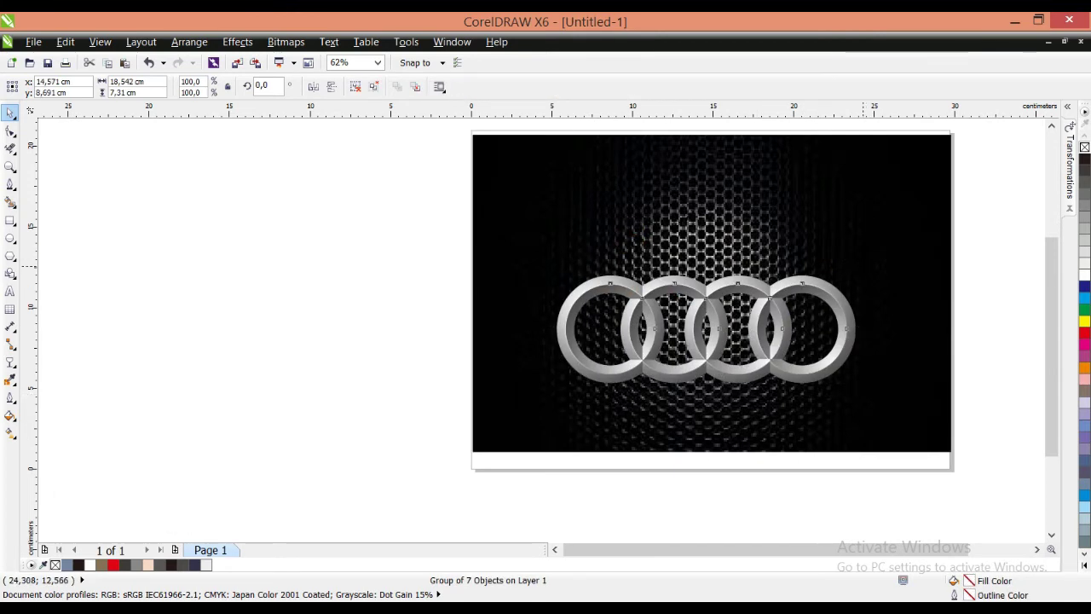
pyautogui.moveTo(862, 265); pyautogui.dragTo(835, 285)
pyautogui.scroll(2, 764, 343)
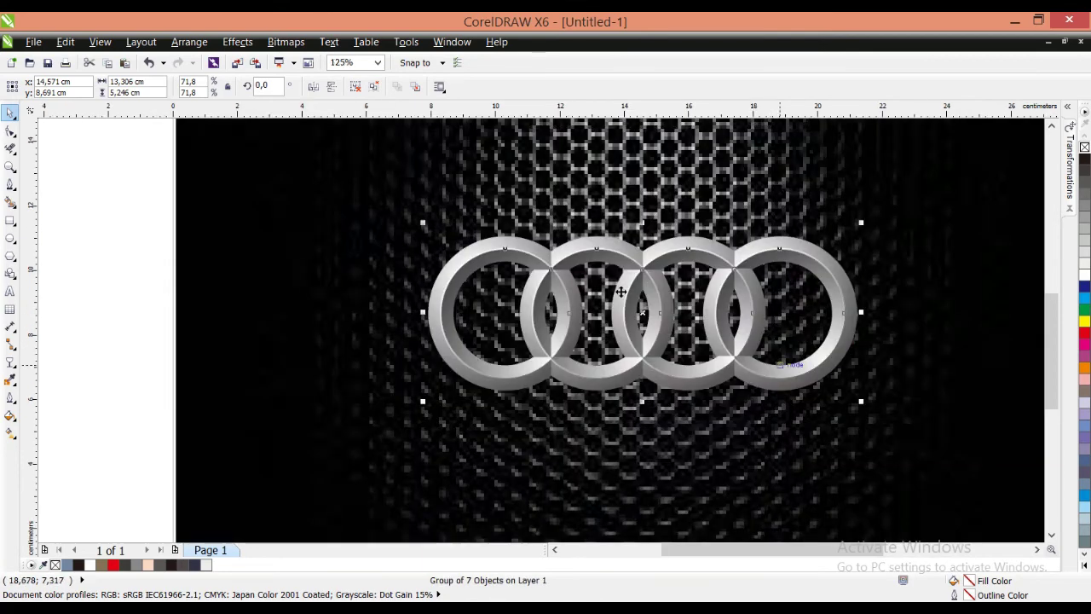
pyautogui.moveTo(621, 300); pyautogui.dragTo(607, 297)
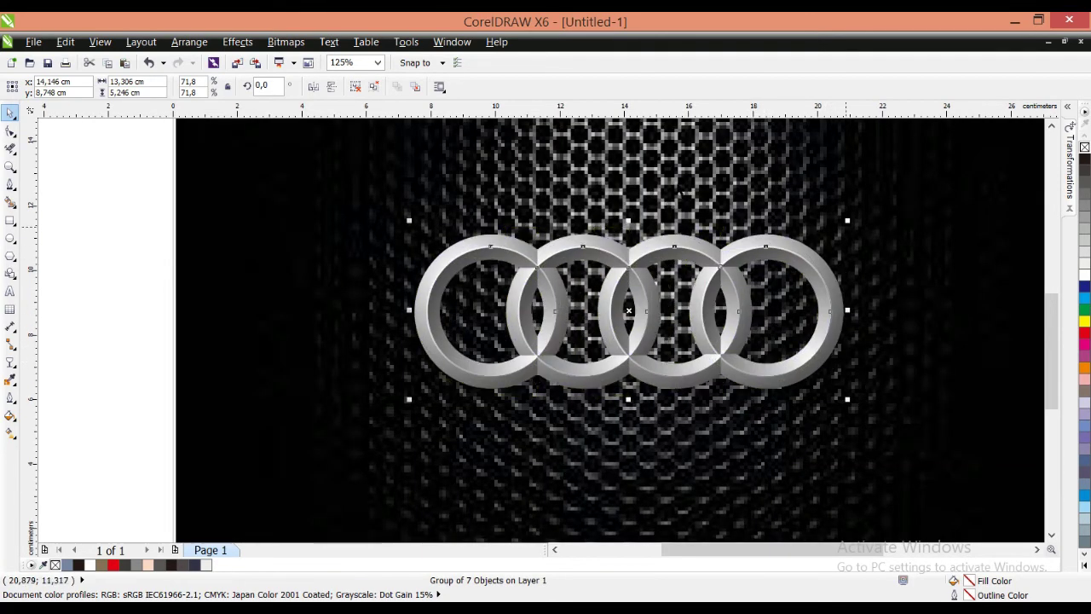
# - Scale the emblem group to about 75.8%, and shrink the mesh image to about 23.83 by 15.80 cm, placed around x 14.47, y 10.39 cm
pyautogui.moveTo(848, 222); pyautogui.dragTo(859, 215)
pyautogui.scroll(-1, 831, 321)
pyautogui.click(894, 247)
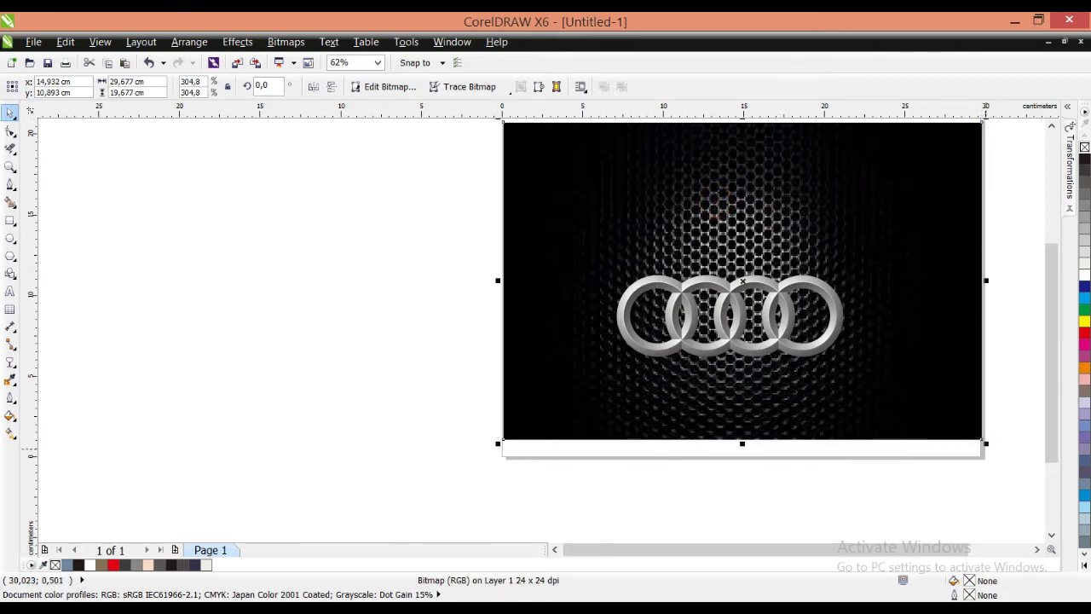
pyautogui.moveTo(985, 444); pyautogui.dragTo(939, 414)
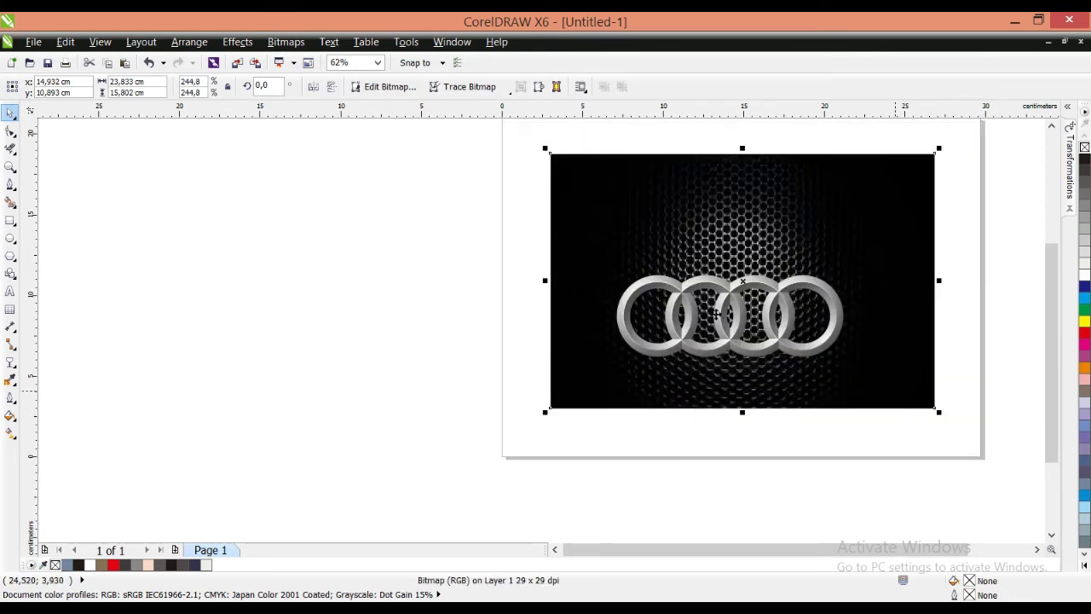
pyautogui.moveTo(717, 314); pyautogui.dragTo(709, 323)
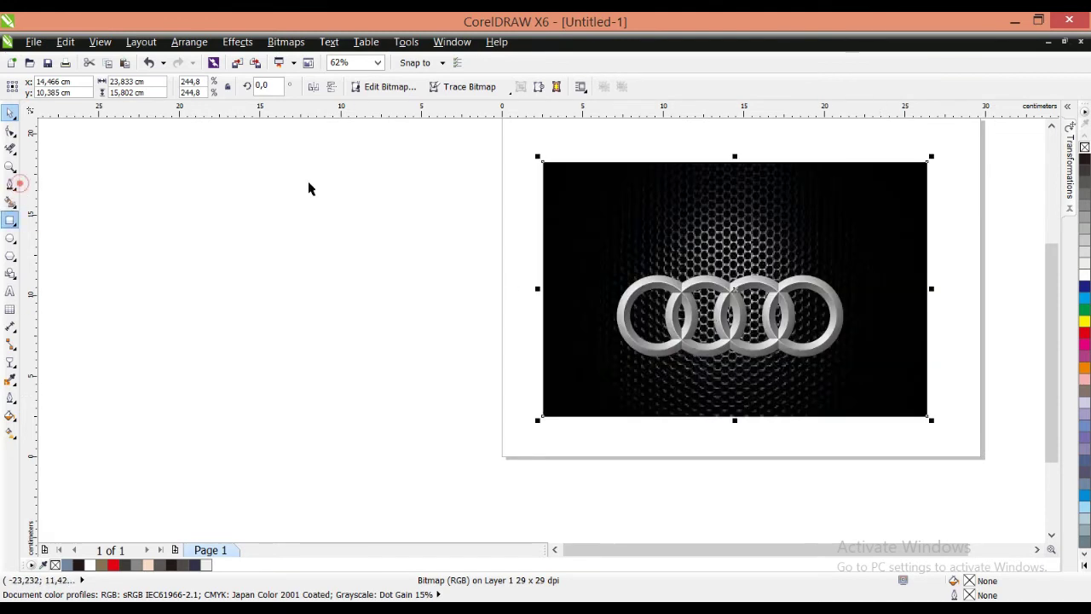
# - Draw a rectangle about 19.26 by 12.07 cm around the emblem, ending at the mesh image's lower edge, and give it a white outline
pyautogui.click(11, 219)
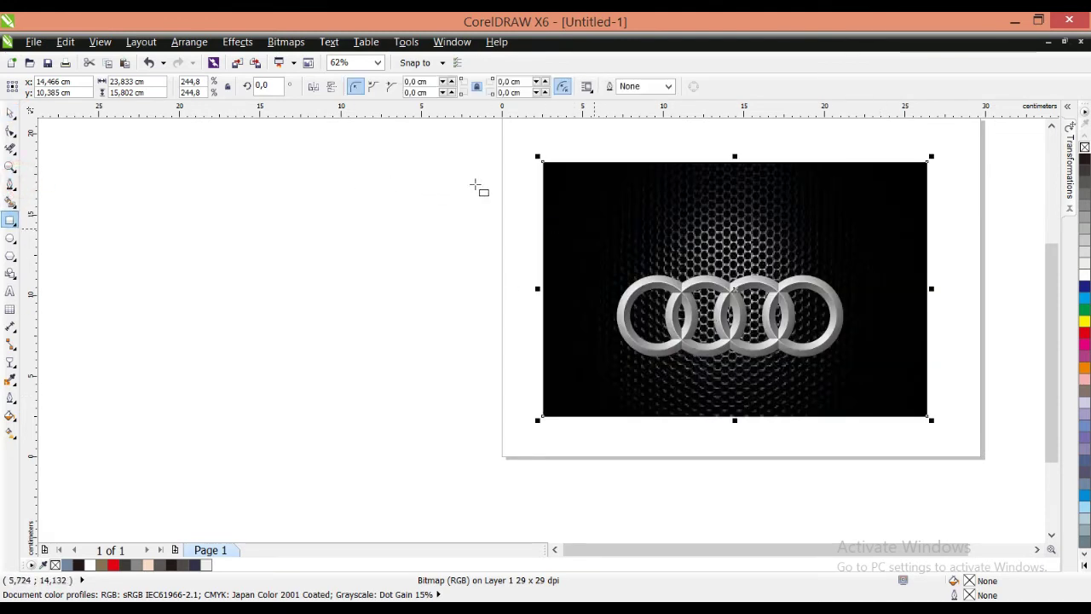
pyautogui.moveTo(577, 222); pyautogui.dragTo(887, 416)
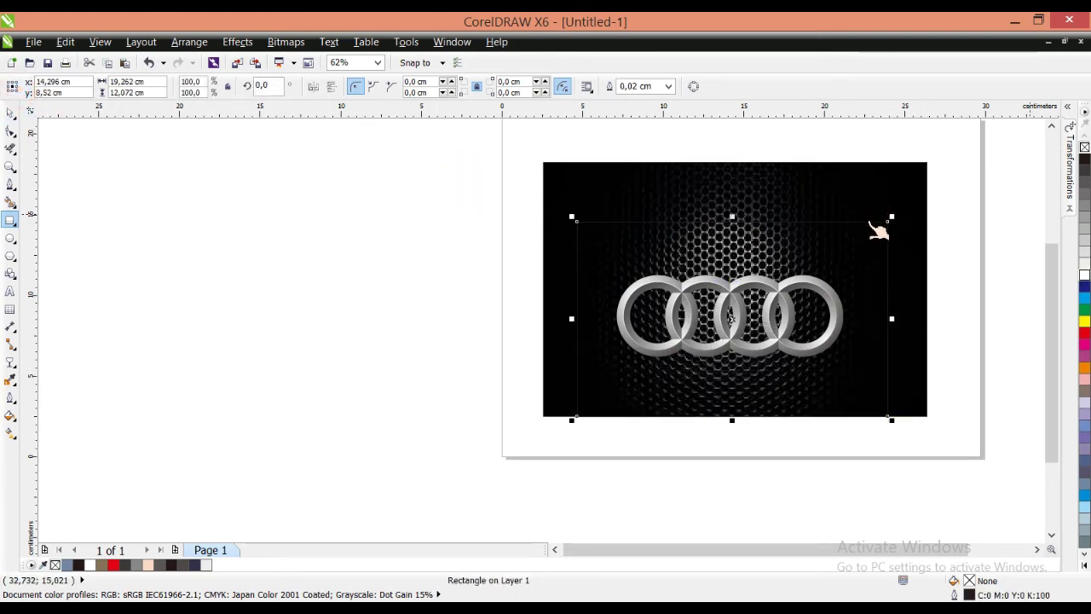
pyautogui.moveTo(878, 228); pyautogui.dragTo(866, 221)
pyautogui.click(14, 116)
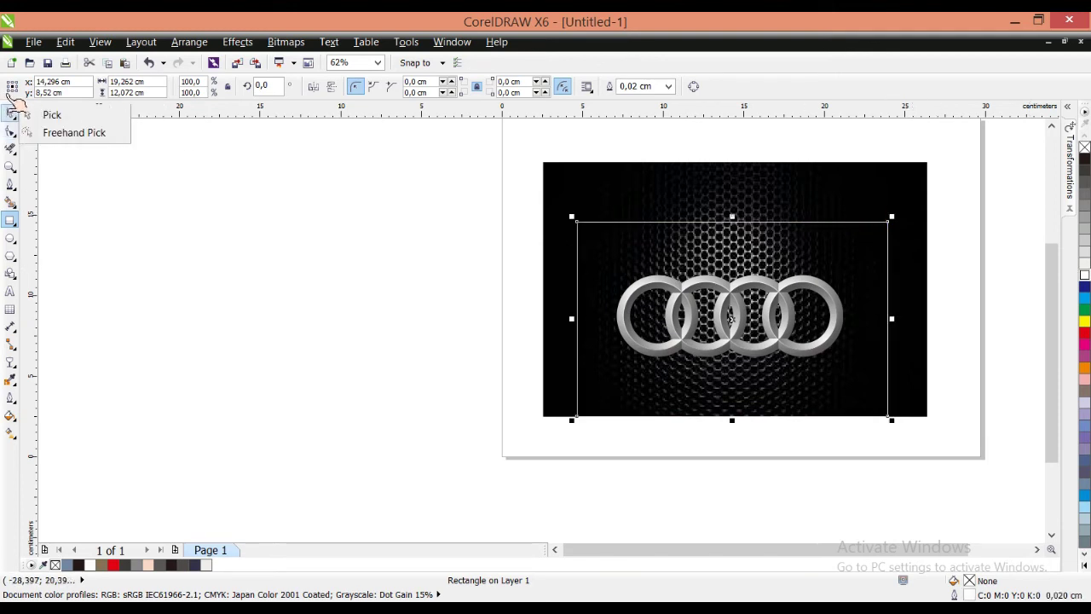
pyautogui.click(26, 114)
# - Reduce the mesh image's height to about 14.19 cm from its upper edge, and shift the emblem slightly down inside the rectangle
pyautogui.click(735, 170)
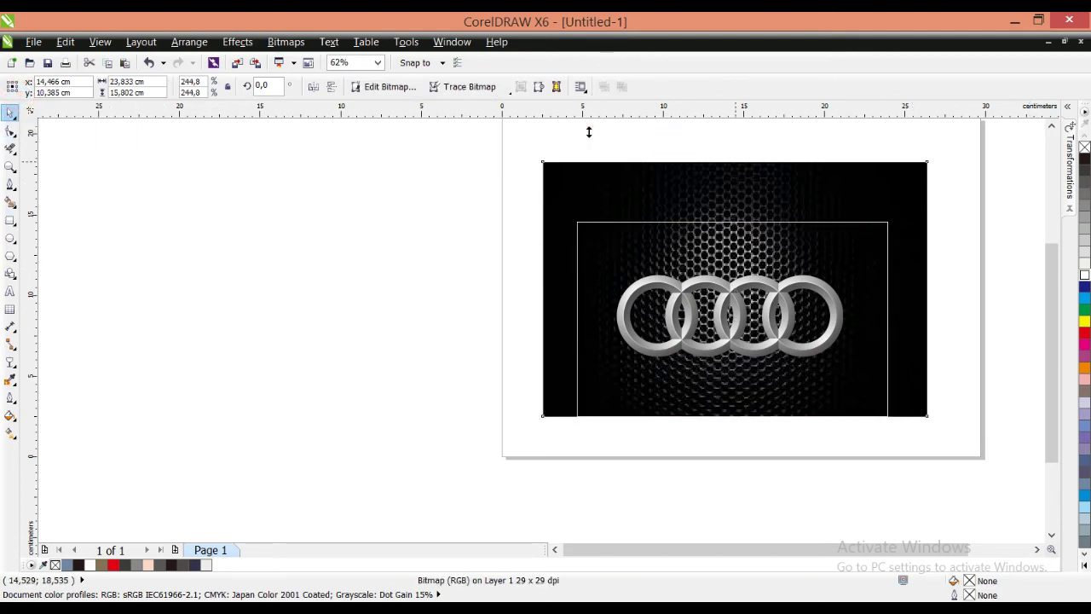
pyautogui.moveTo(588, 132); pyautogui.dragTo(586, 171)
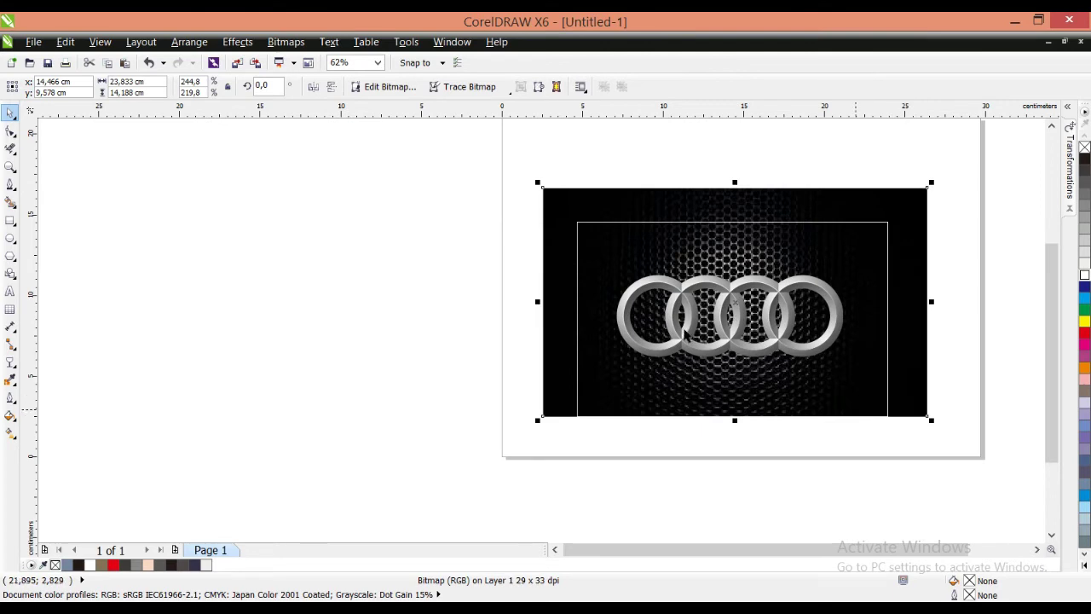
pyautogui.click(658, 275)
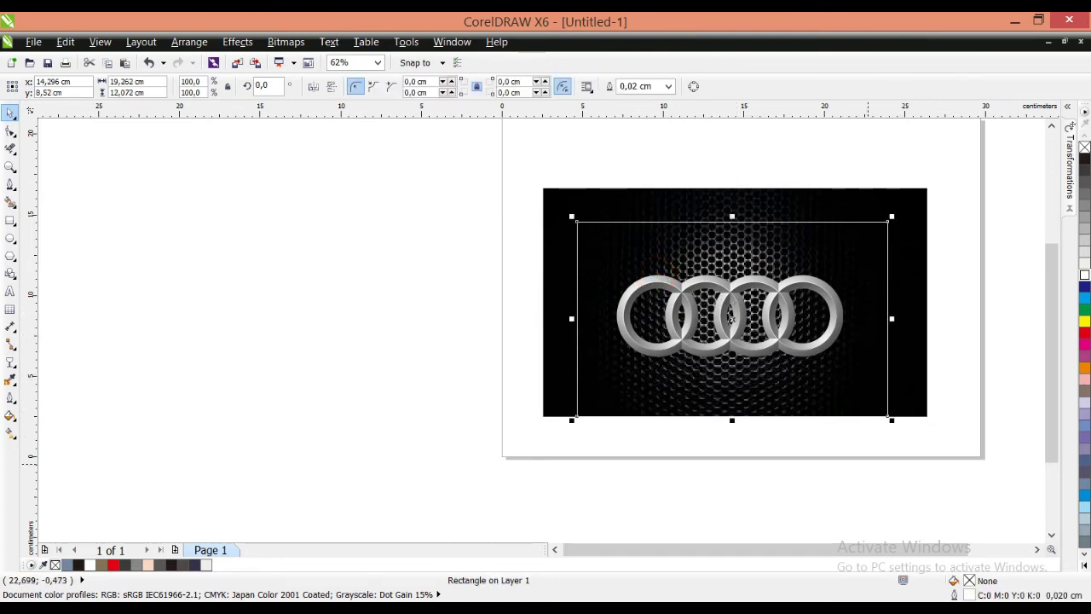
pyautogui.moveTo(876, 483); pyautogui.dragTo(478, 202)
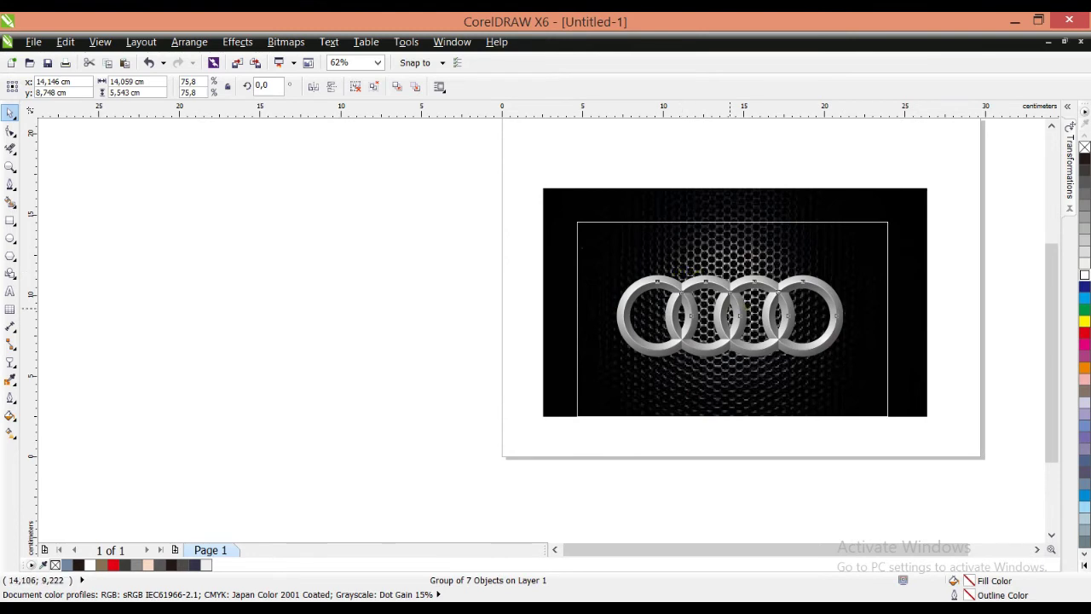
pyautogui.moveTo(729, 308); pyautogui.dragTo(729, 315)
# - Intersect the rectangle with the mesh image, and delete the original image and the rectangle to keep only the cropped background
pyautogui.click(861, 232)
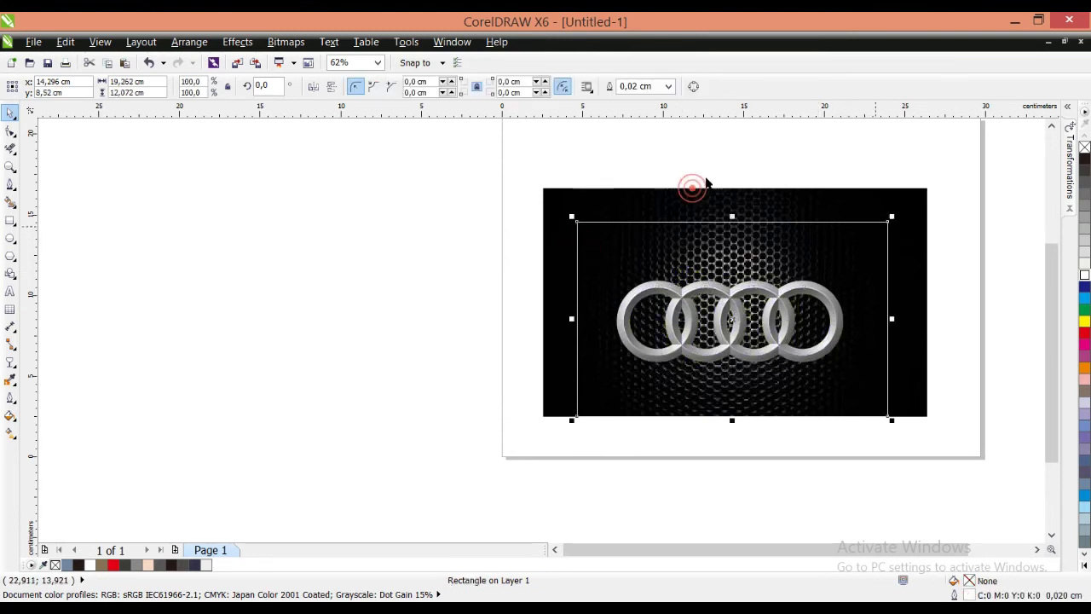
pyautogui.keyDown('shift'); pyautogui.click(905, 207); pyautogui.keyUp('shift')
pyautogui.click(474, 86)
pyautogui.click(651, 207)
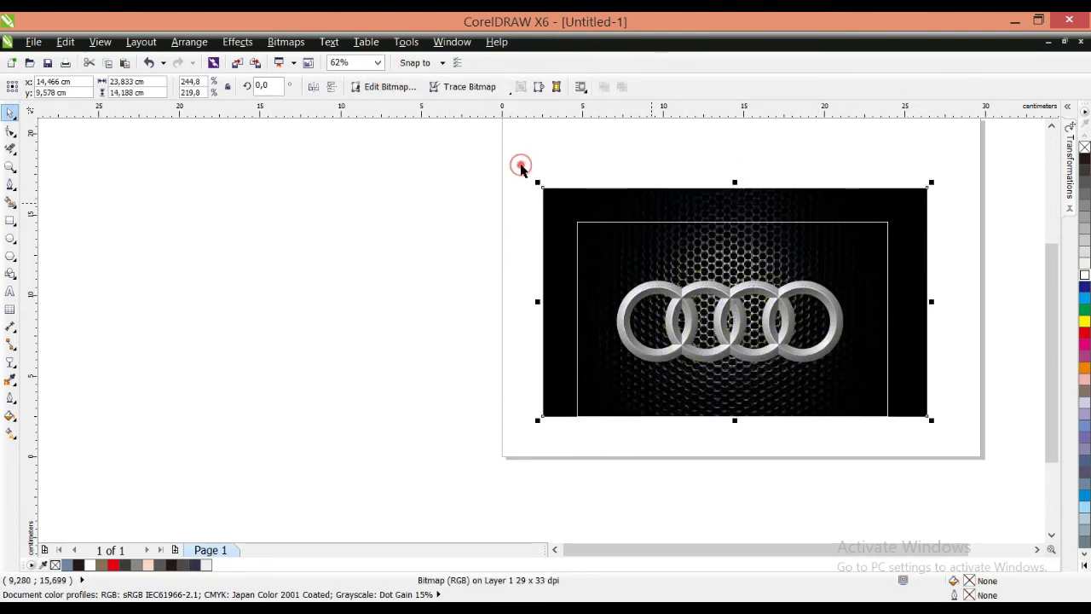
pyautogui.press('Delete')
pyautogui.click(764, 256)
pyautogui.press('Delete')
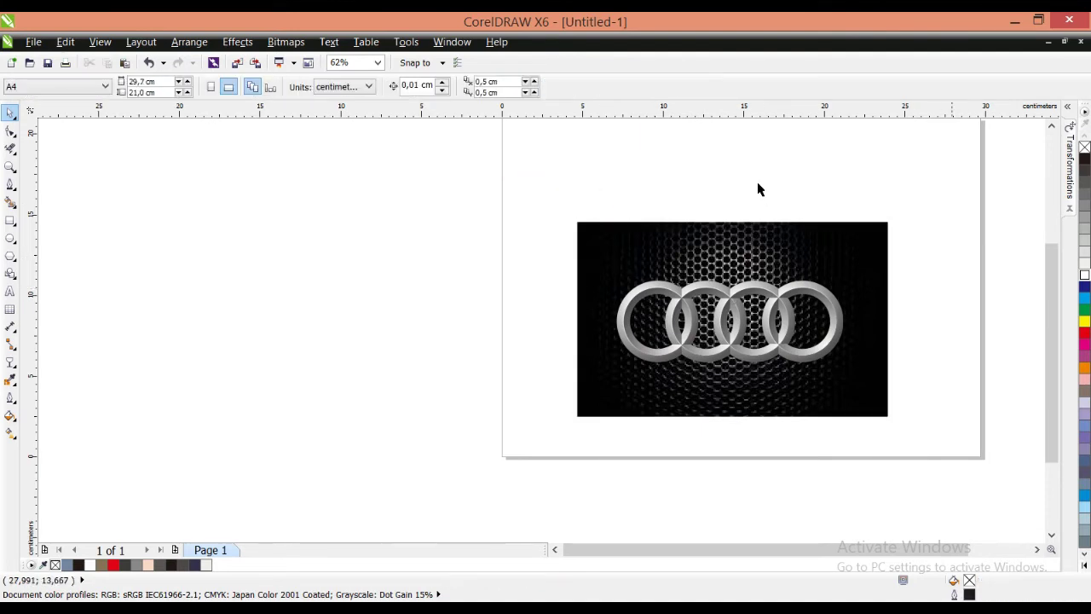
# - Select the emblem and cropped background together, scale them to about 24.99 by 15.66 cm, and place them near x 15.66, y 11.00 cm
pyautogui.moveTo(914, 218); pyautogui.dragTo(516, 452)
pyautogui.scroll(-1, 556, 413)
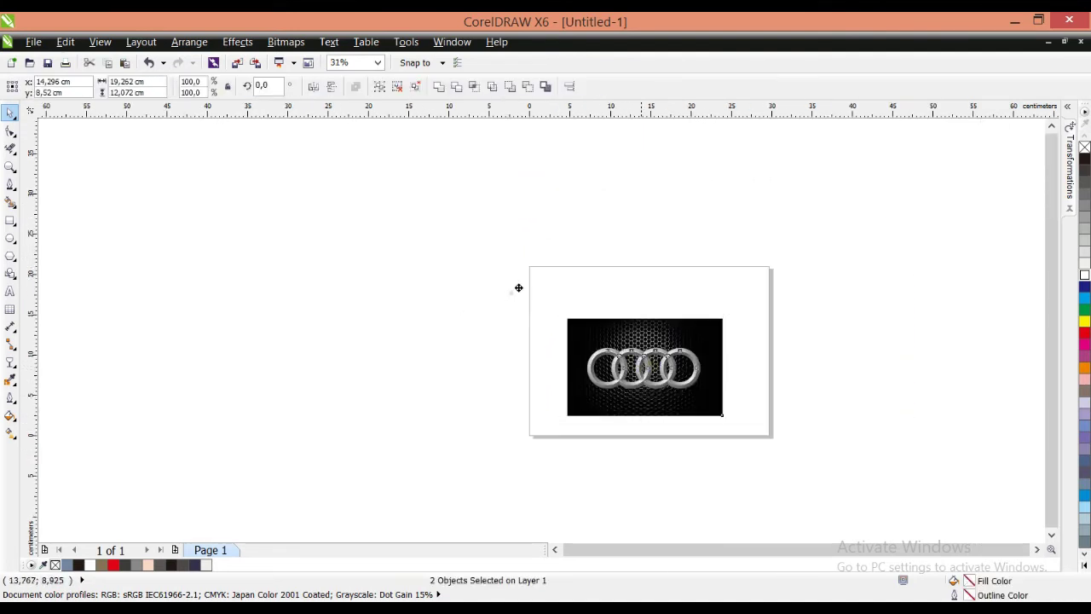
pyautogui.moveTo(640, 364); pyautogui.dragTo(655, 348)
pyautogui.moveTo(744, 296); pyautogui.dragTo(769, 269)
pyautogui.moveTo(715, 349); pyautogui.dragTo(710, 345)
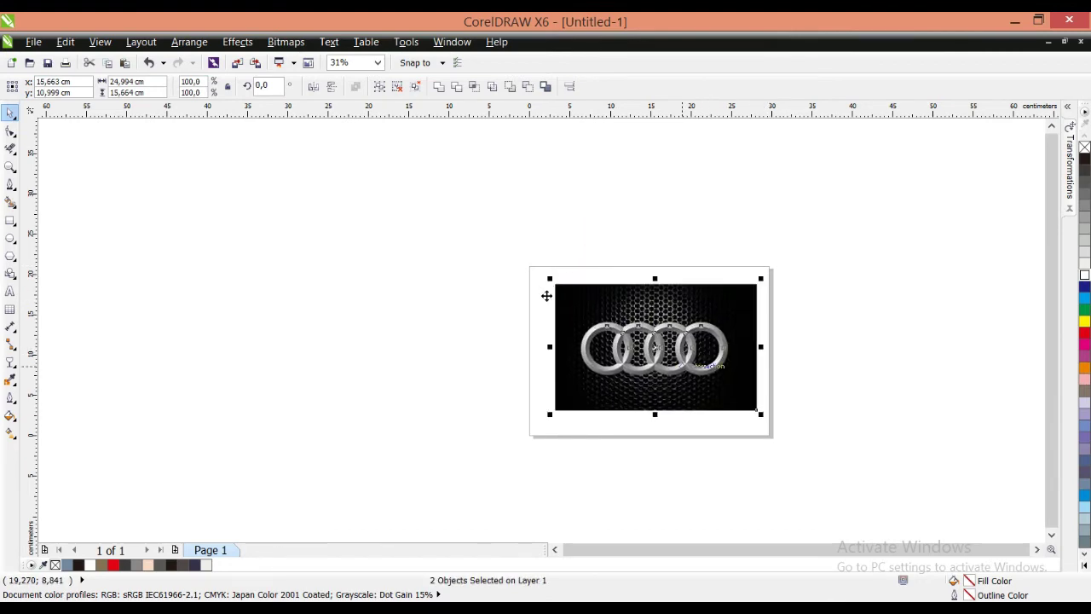
pyautogui.scroll(1, 682, 366)
pyautogui.click(878, 350)
# - Draw a star about 4 cm wide beside the page and set its number of points to 4
pyautogui.scroll(1, 631, 351)
pyautogui.scroll(1, 391, 216)
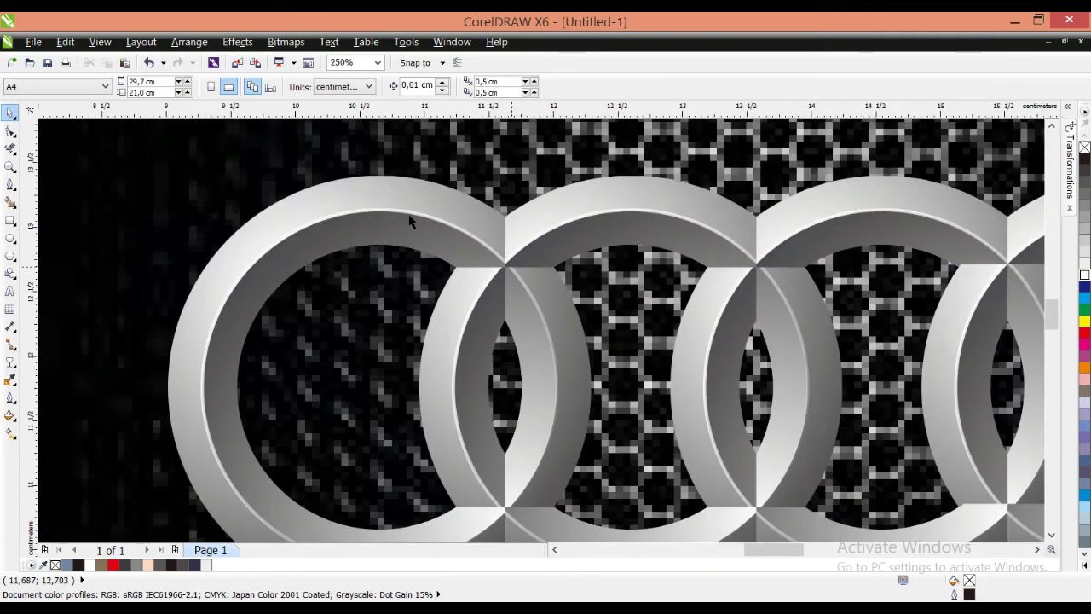
pyautogui.scroll(-1, 414, 219)
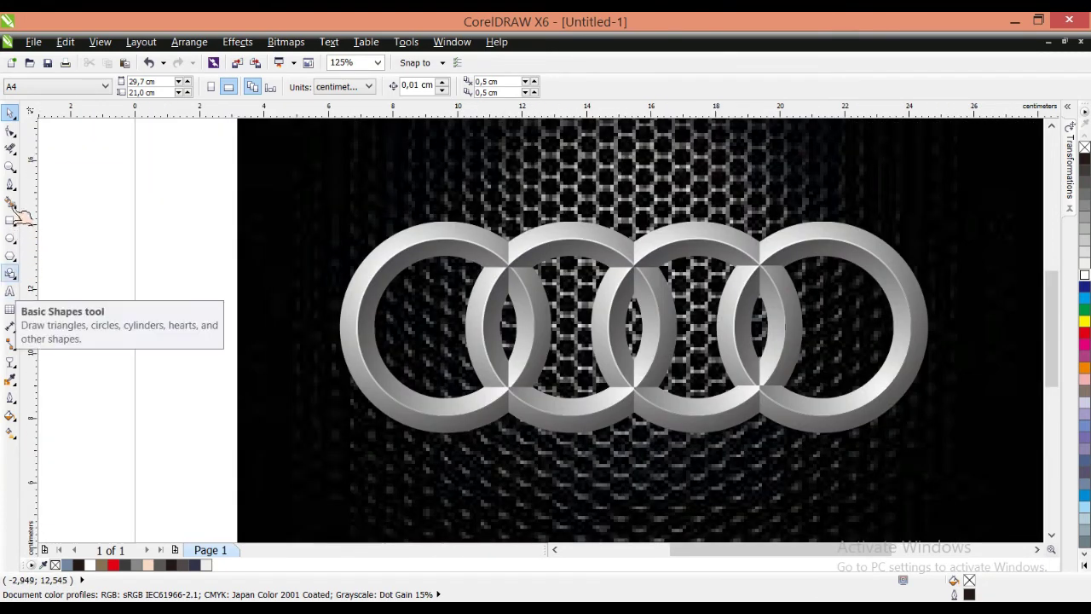
pyautogui.click(12, 255)
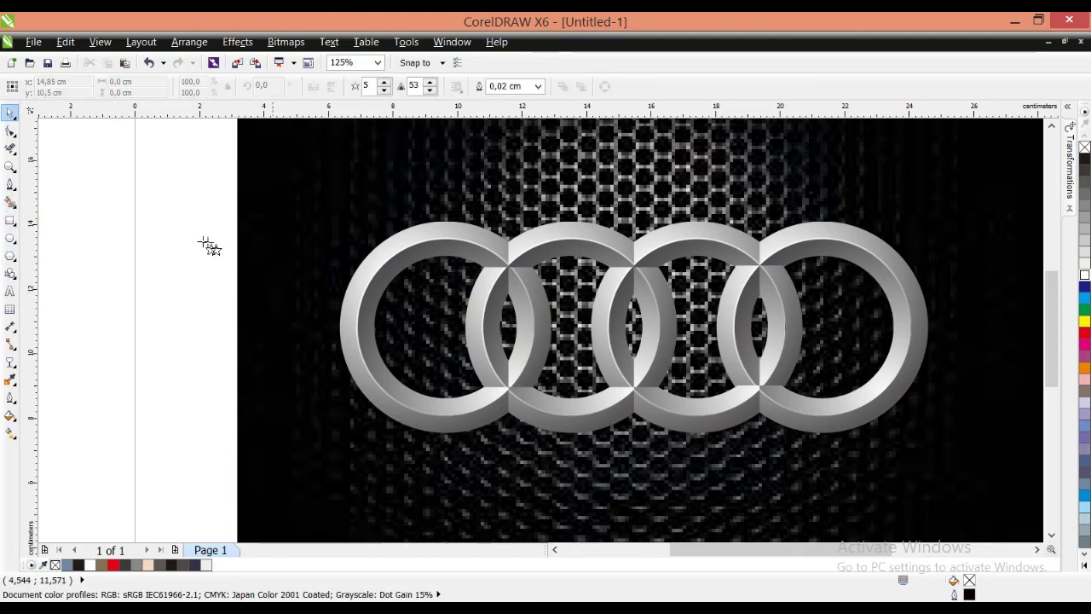
pyautogui.scroll(-2, 477, 267)
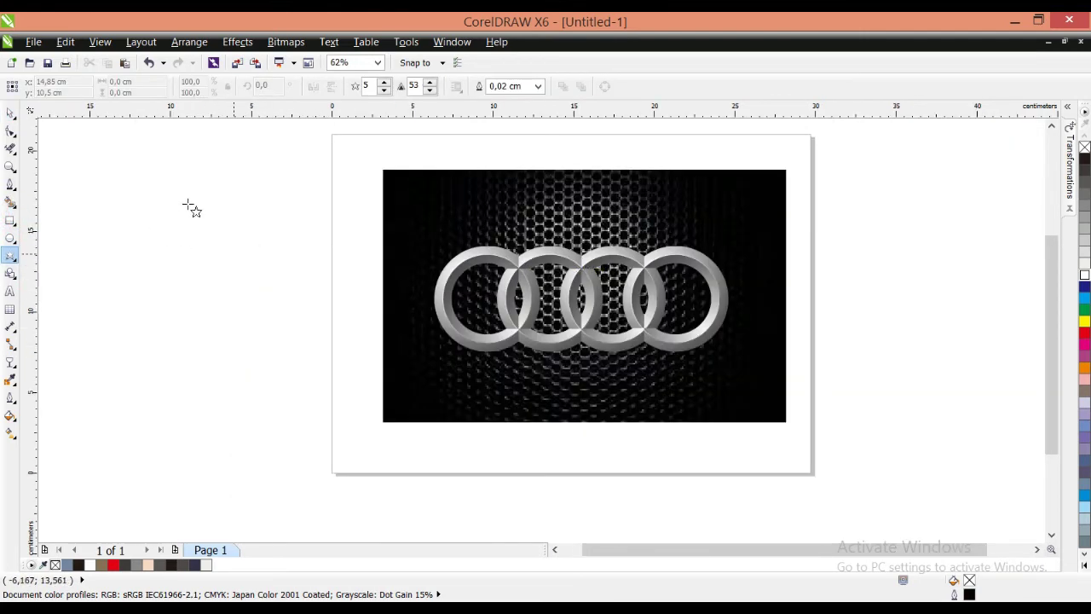
pyautogui.moveTo(260, 245); pyautogui.dragTo(332, 307)
pyautogui.moveTo(258, 253); pyautogui.dragTo(258, 253)
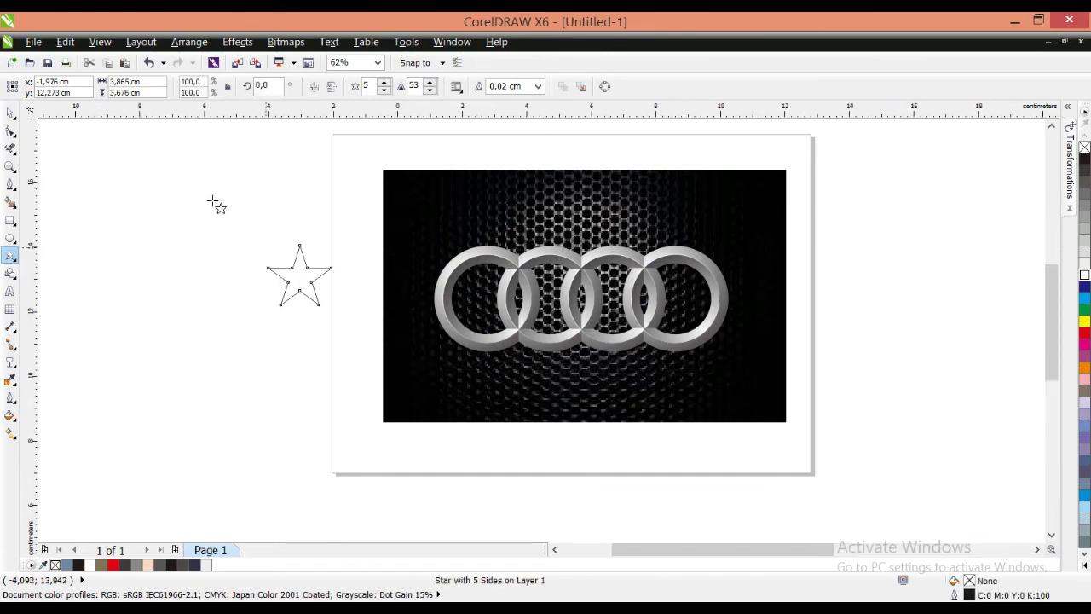
pyautogui.scroll(2, 268, 252)
pyautogui.click(384, 90)
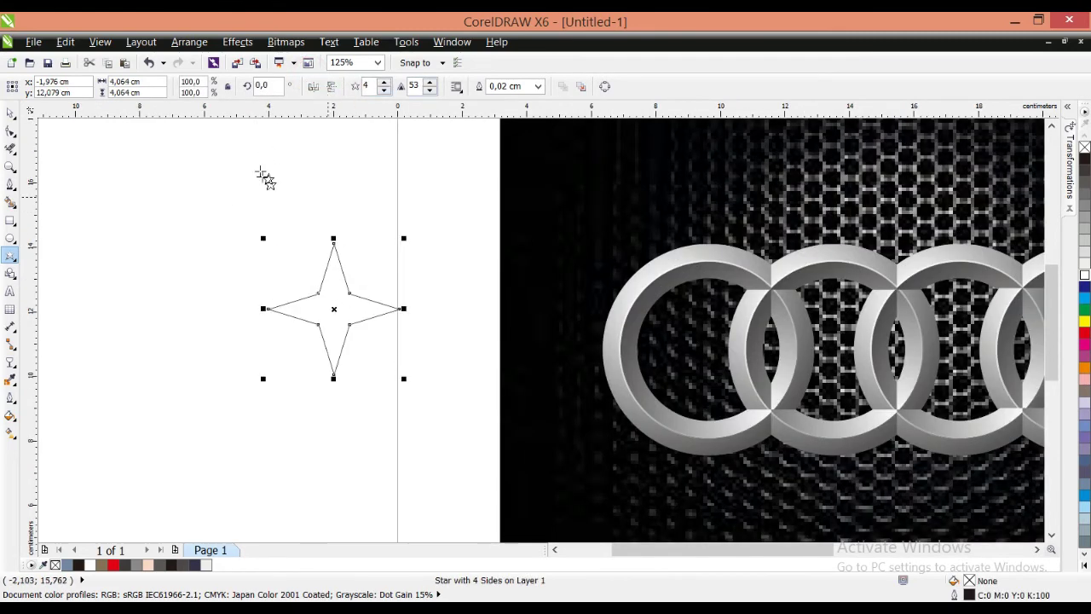
# - Reshape the four-point star into long, thin spikes by pulling its inner nodes toward the centre, to a sharpness of 90
pyautogui.scroll(2, 268, 176)
pyautogui.click(11, 129)
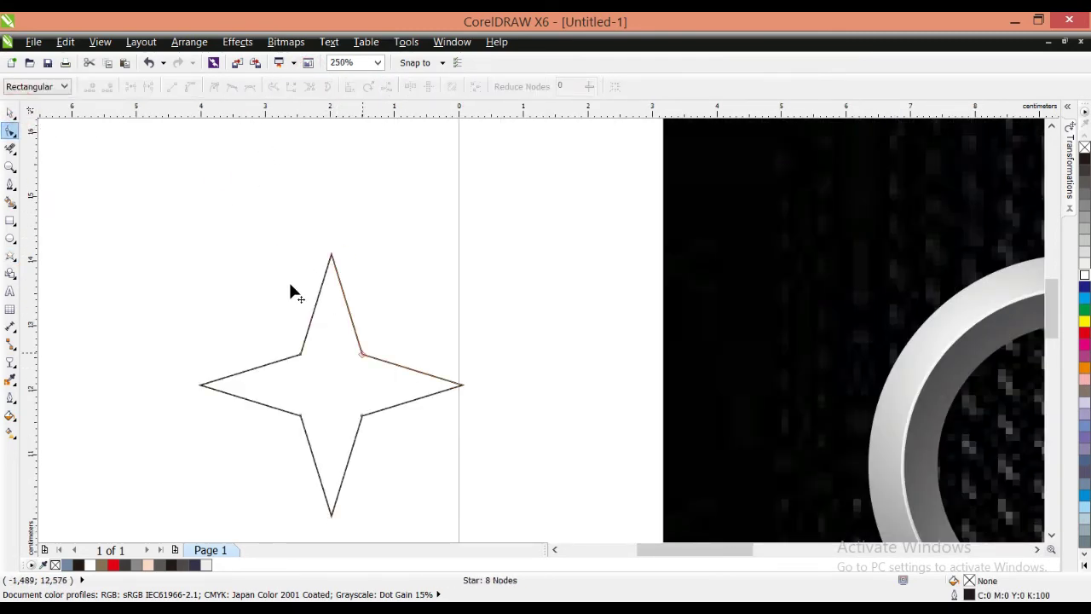
pyautogui.moveTo(288, 279); pyautogui.dragTo(266, 298)
pyautogui.press('shift')
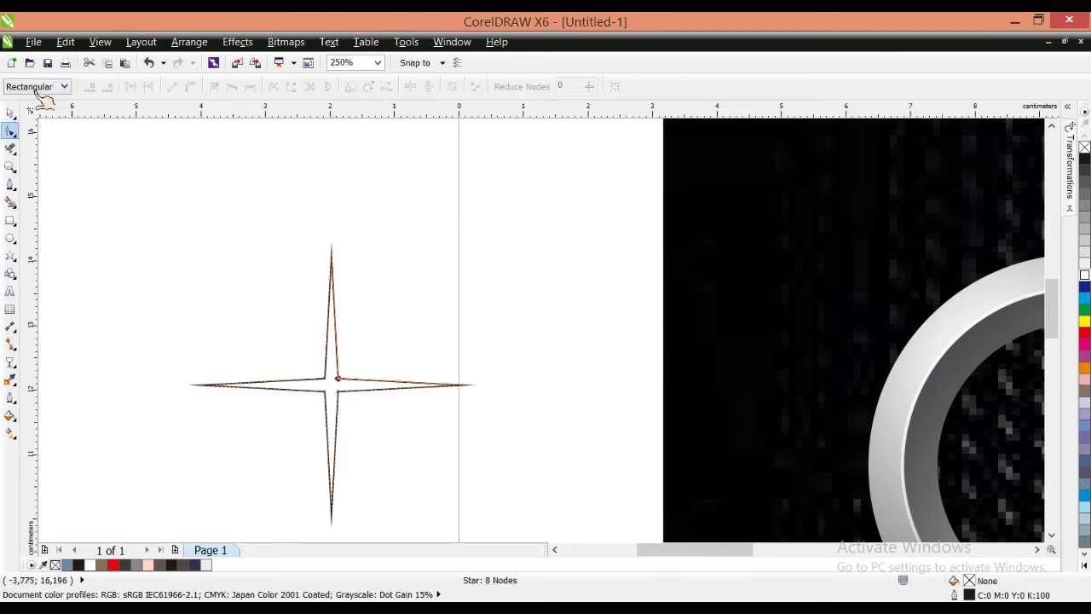
pyautogui.click(10, 113)
# - Rotate the four-point star to about 313.7° so that its spikes run diagonally
pyautogui.scroll(-2, 500, 244)
pyautogui.scroll(1, 460, 260)
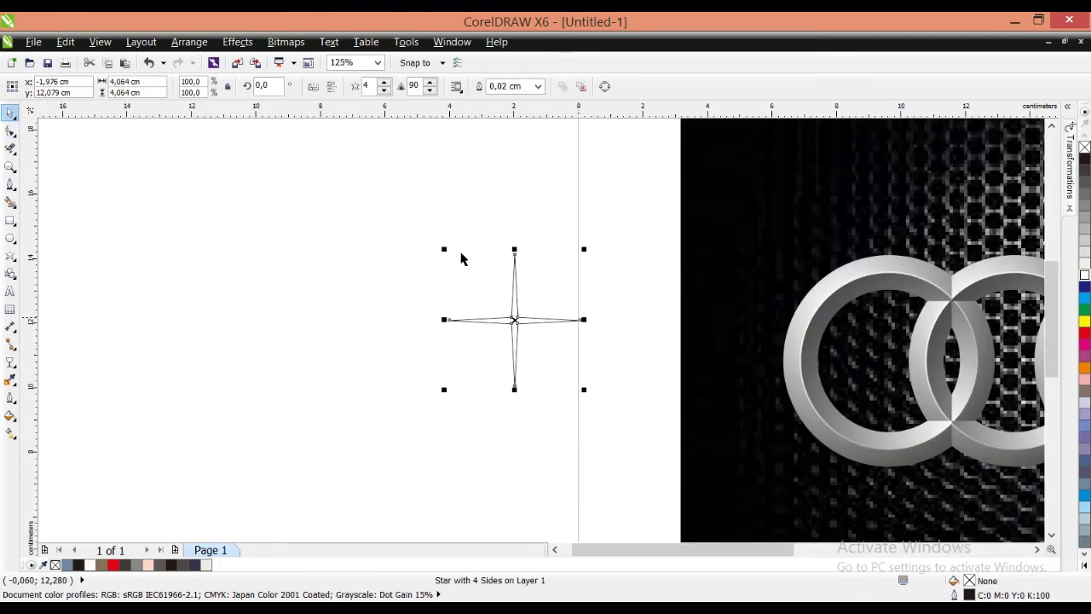
pyautogui.scroll(1, 460, 259)
pyautogui.click(434, 262)
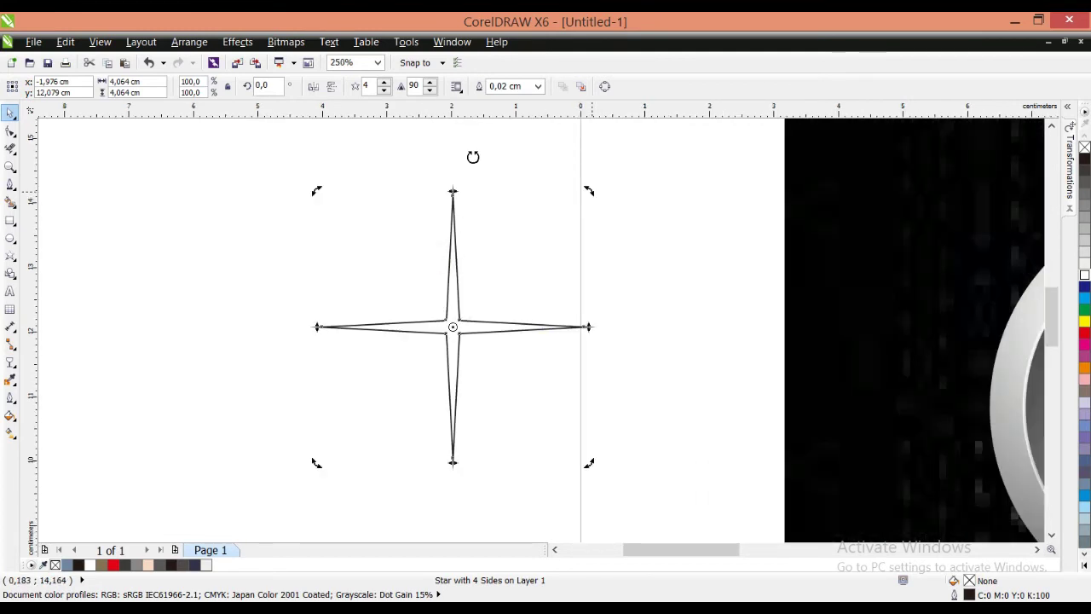
pyautogui.moveTo(473, 156); pyautogui.dragTo(509, 271)
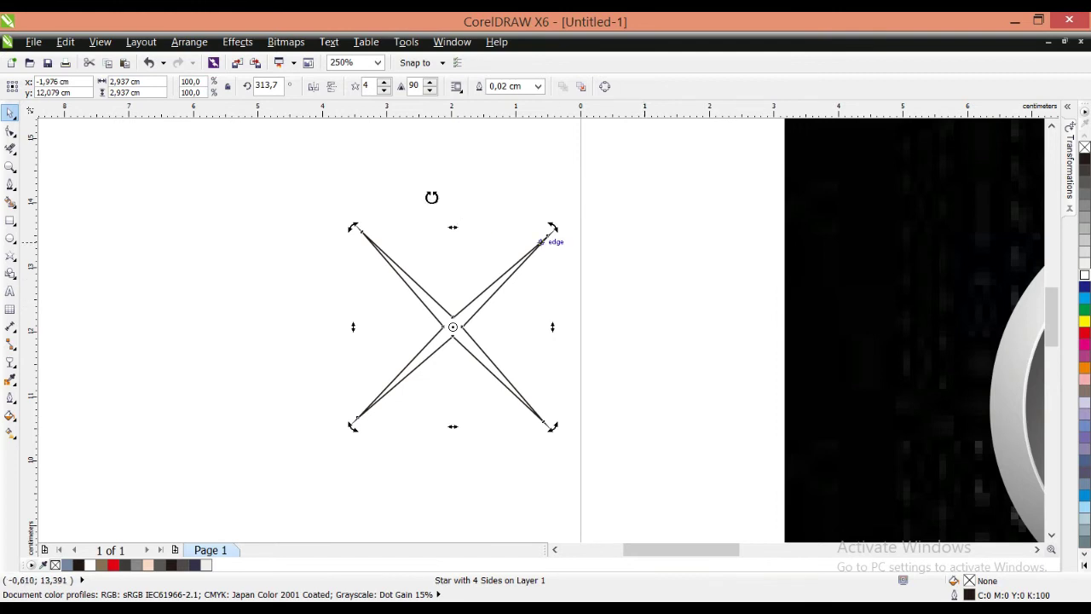
# - Fill the star white, remove its outline, and move it onto the dark background beside the first ring, around x 4.46, y 12.85 cm
pyautogui.click(1084, 274)
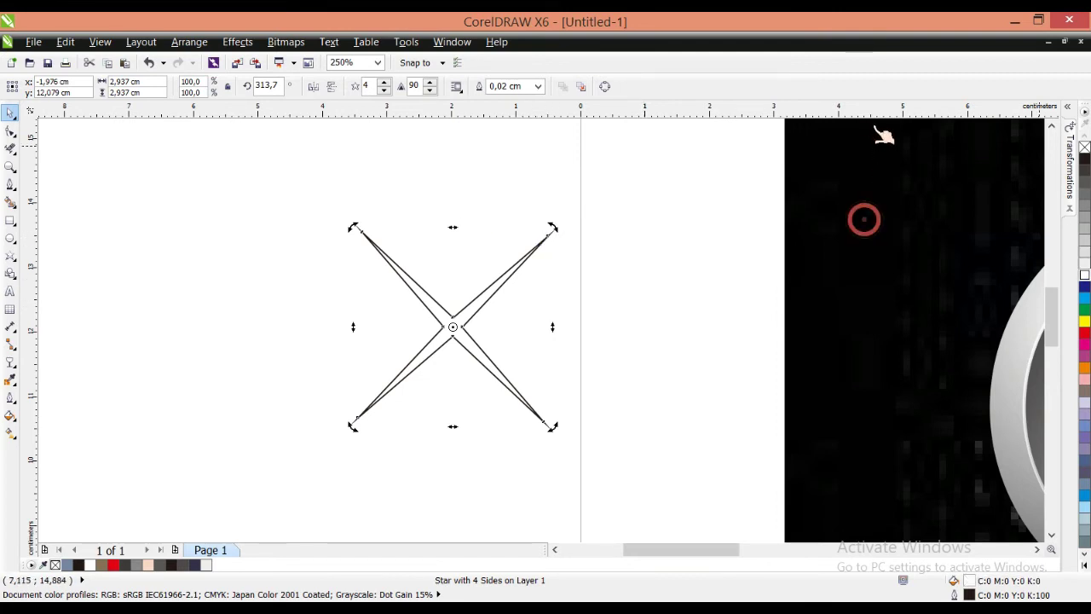
pyautogui.rightClick(1084, 146)
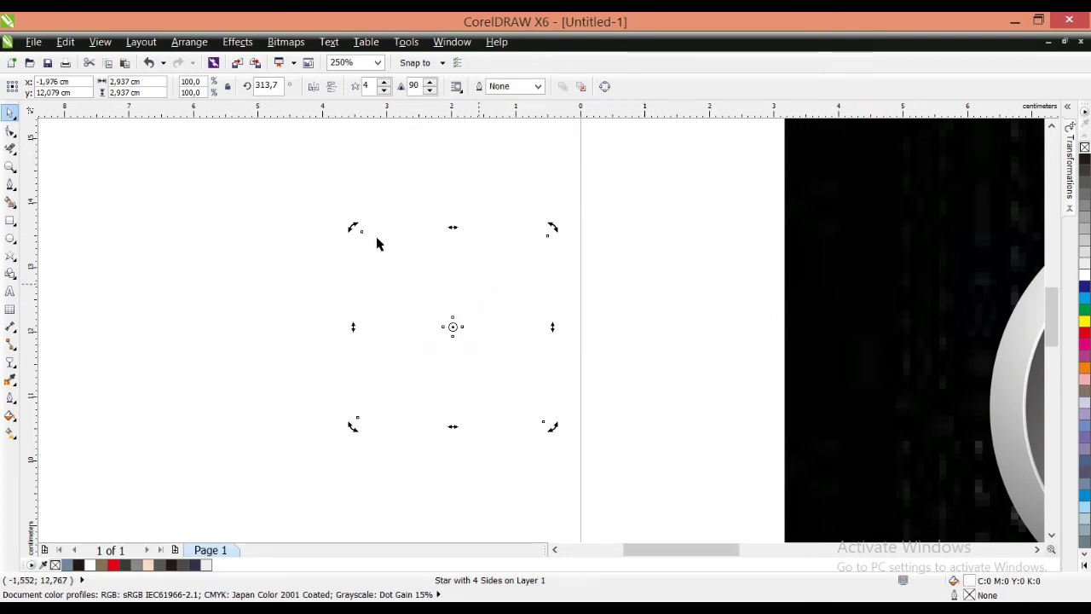
pyautogui.moveTo(452, 327); pyautogui.dragTo(867, 277)
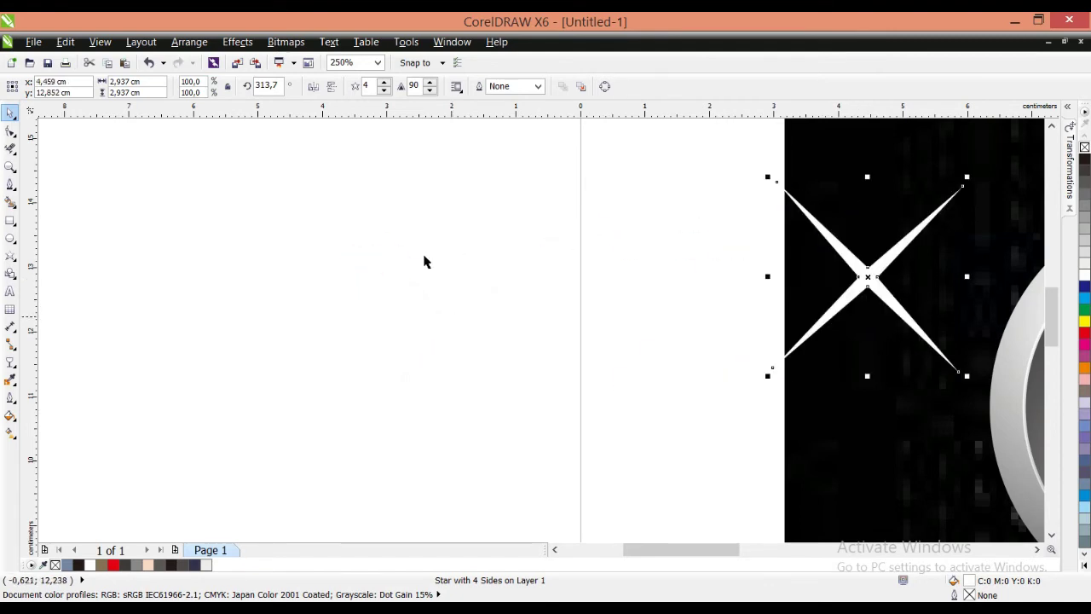
# - Convert the white star to a 300 dpi CMYK bitmap with anti-aliasing and a transparent background
pyautogui.scroll(-1, 537, 317)
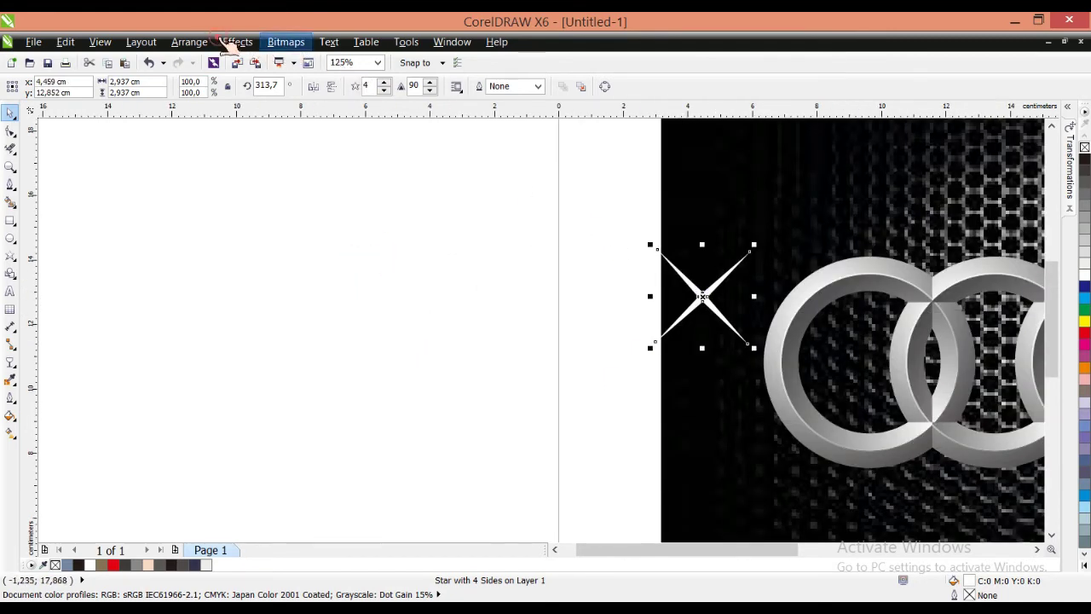
pyautogui.click(285, 42)
pyautogui.click(264, 60)
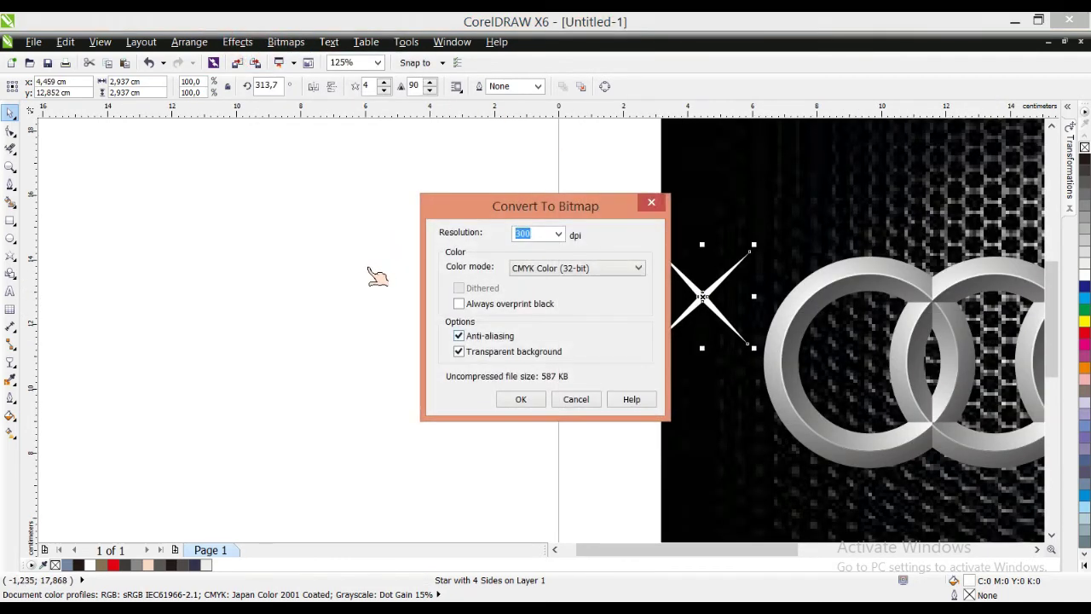
pyautogui.press('Return')
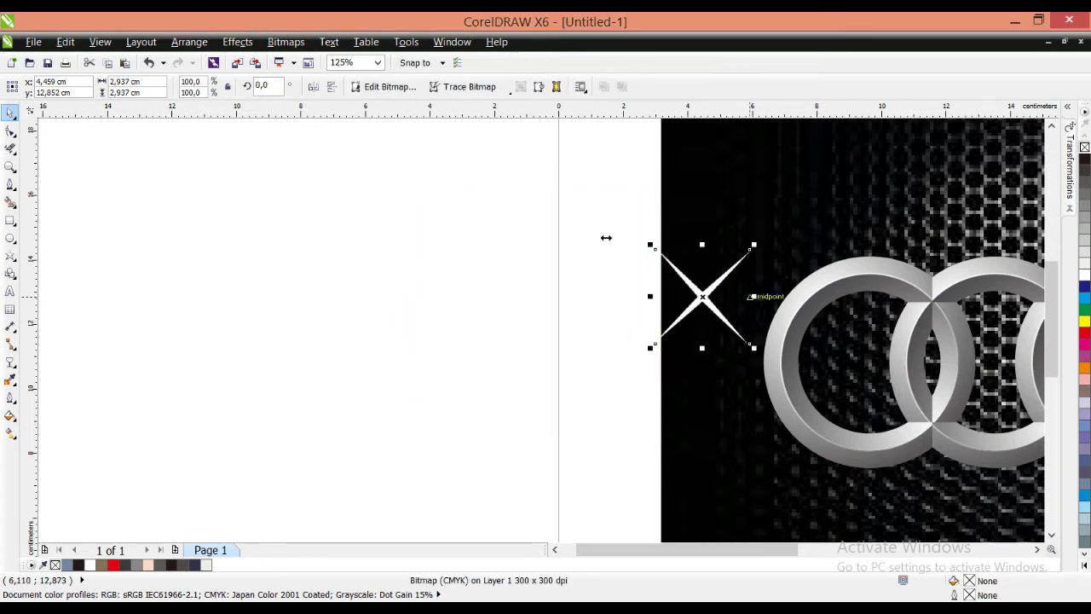
# - Apply a Gaussian Blur with a radius of 9.6 pixels to the white star bitmap
pyautogui.scroll(1, 757, 295)
pyautogui.click(281, 42)
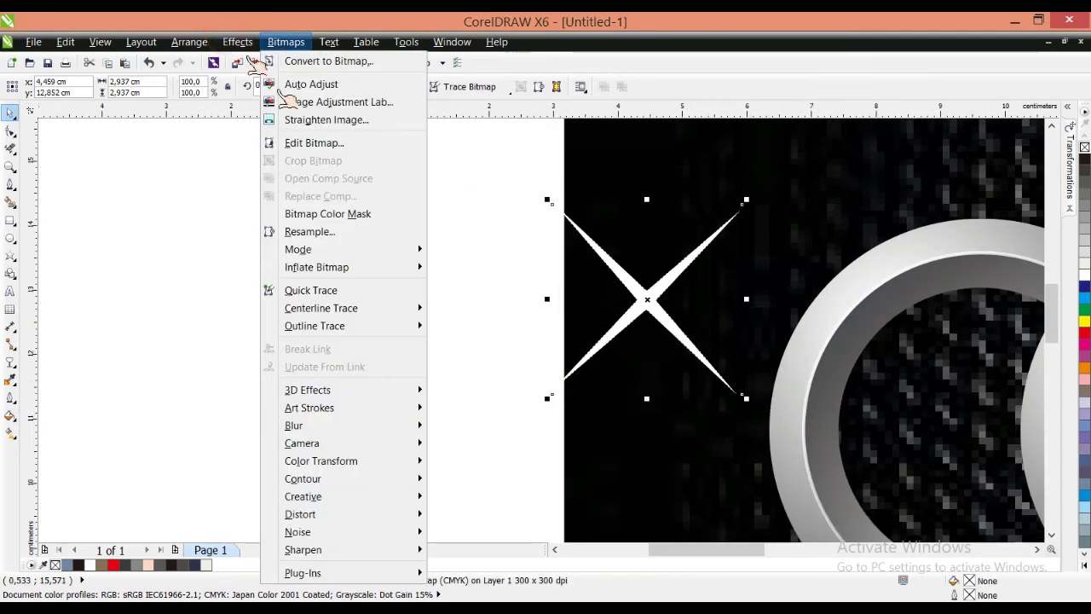
pyautogui.moveTo(324, 426)
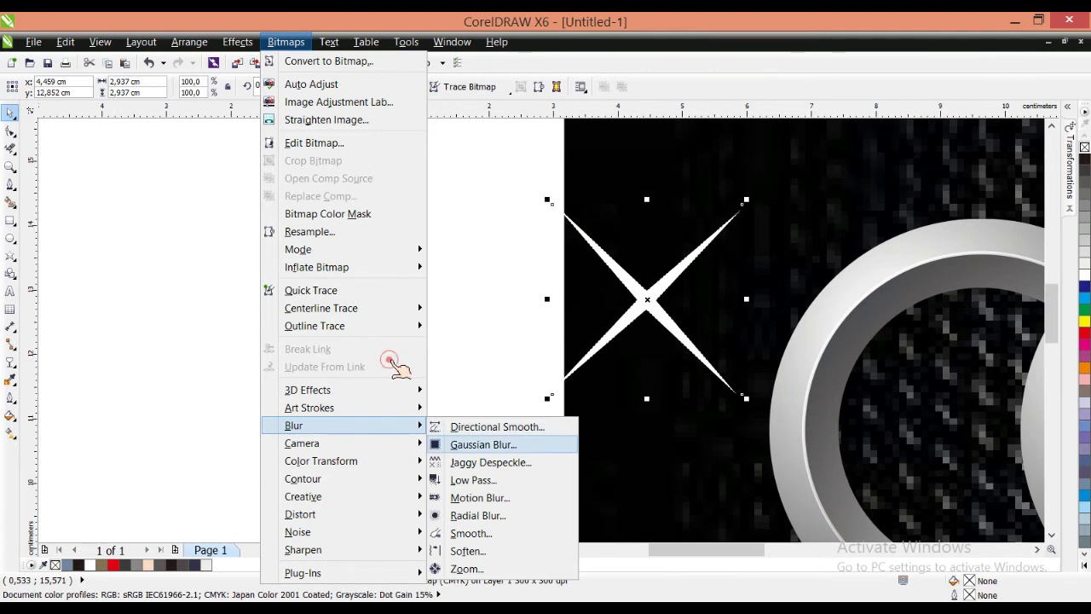
pyautogui.click(486, 445)
pyautogui.moveTo(529, 255); pyautogui.dragTo(863, 290)
pyautogui.click(590, 313)
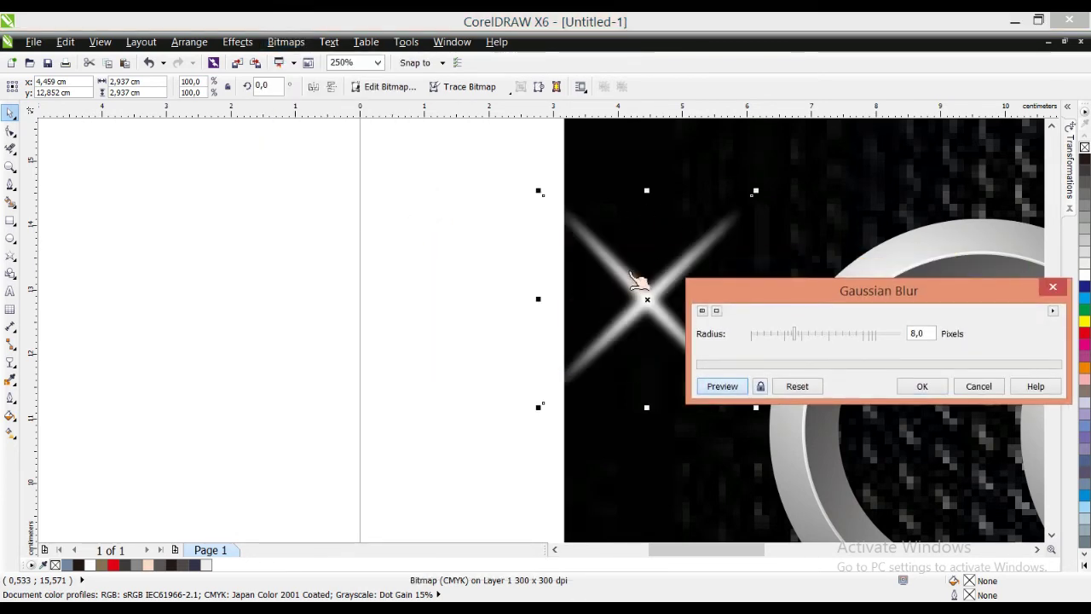
pyautogui.click(806, 333)
pyautogui.click(720, 386)
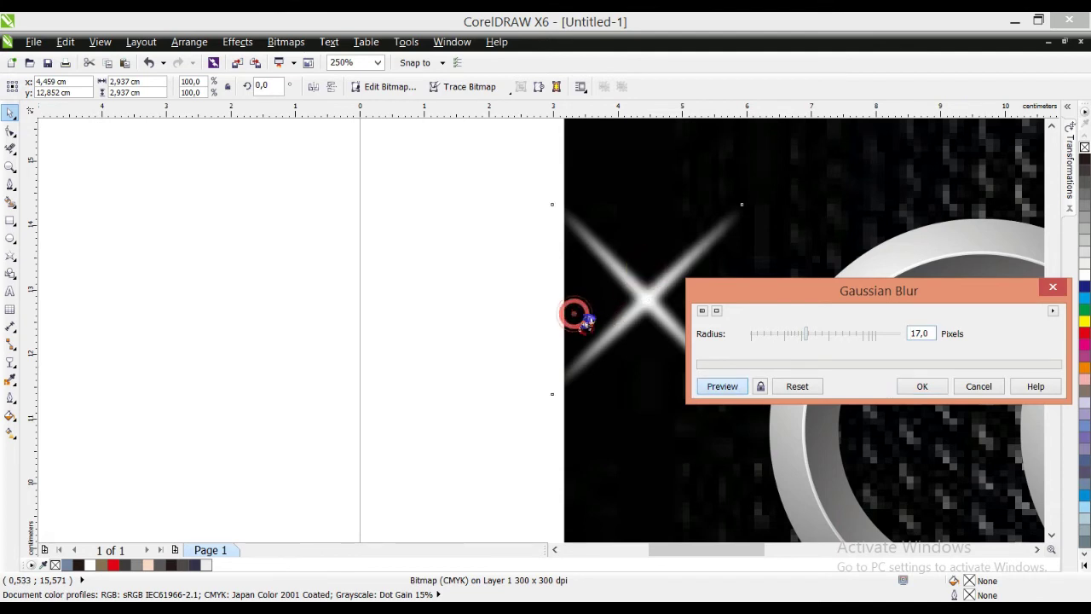
pyautogui.click(789, 333)
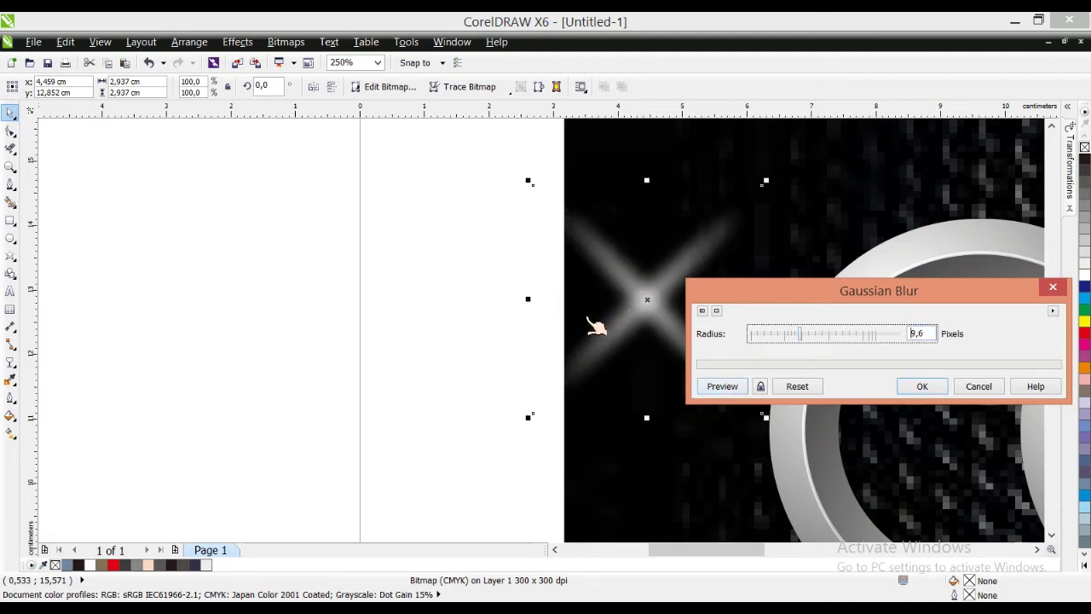
pyautogui.click(720, 386)
pyautogui.click(922, 386)
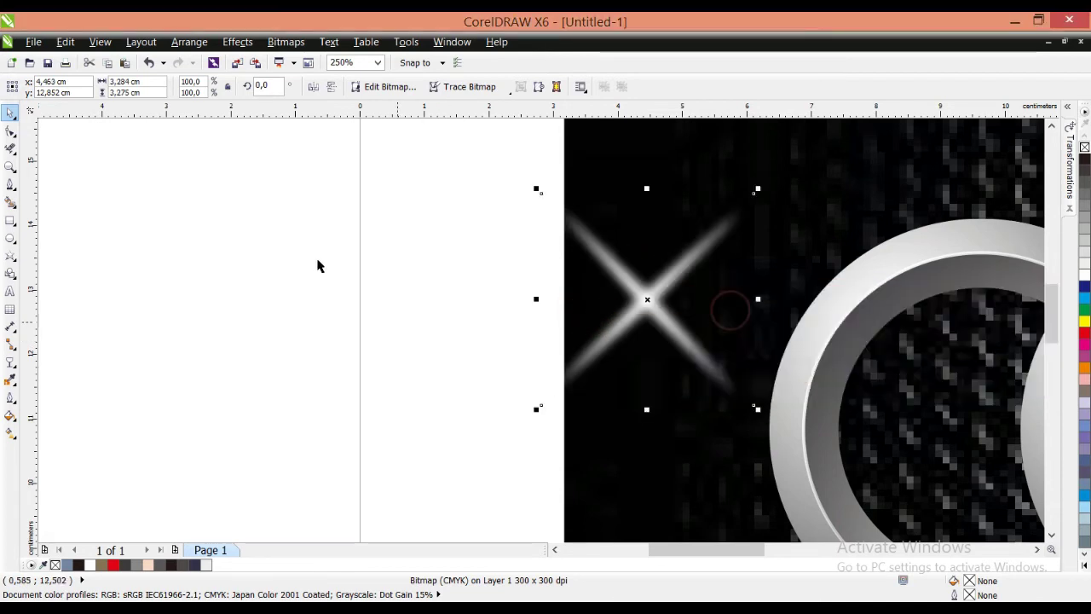
# - Place the blurred star, at 62.9% scale and rotated 14.7°, on the fourth ring's right outer edge, around x 24.53, y 10.78 cm
pyautogui.scroll(-2, 406, 272)
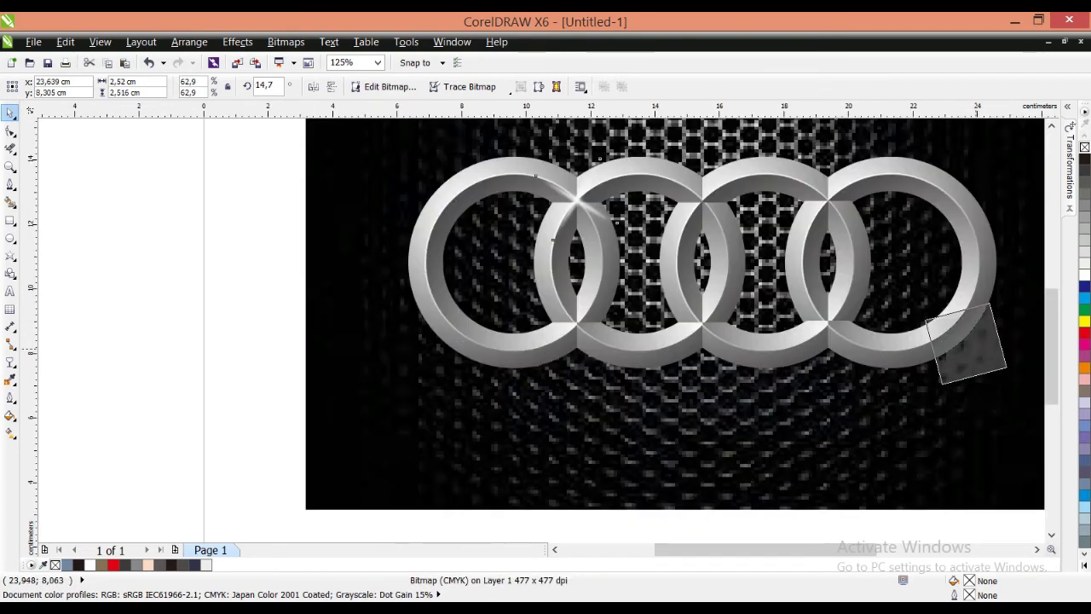
pyautogui.moveTo(976, 350); pyautogui.dragTo(1004, 267)
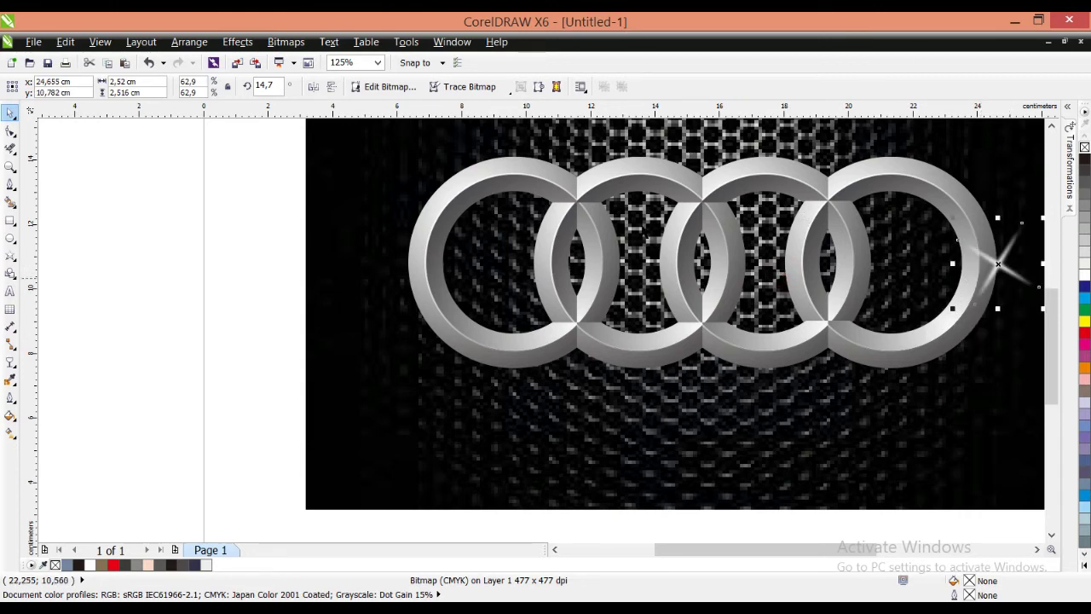
pyautogui.scroll(-1, 720, 230)
pyautogui.scroll(1, 731, 221)
pyautogui.scroll(1, 722, 202)
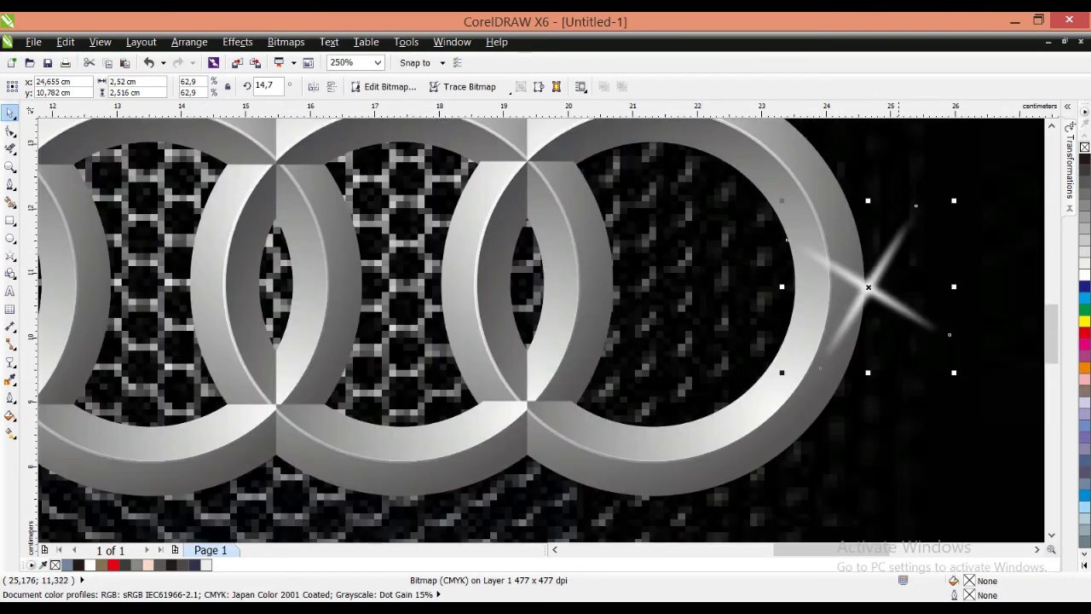
pyautogui.moveTo(878, 295); pyautogui.dragTo(869, 295)
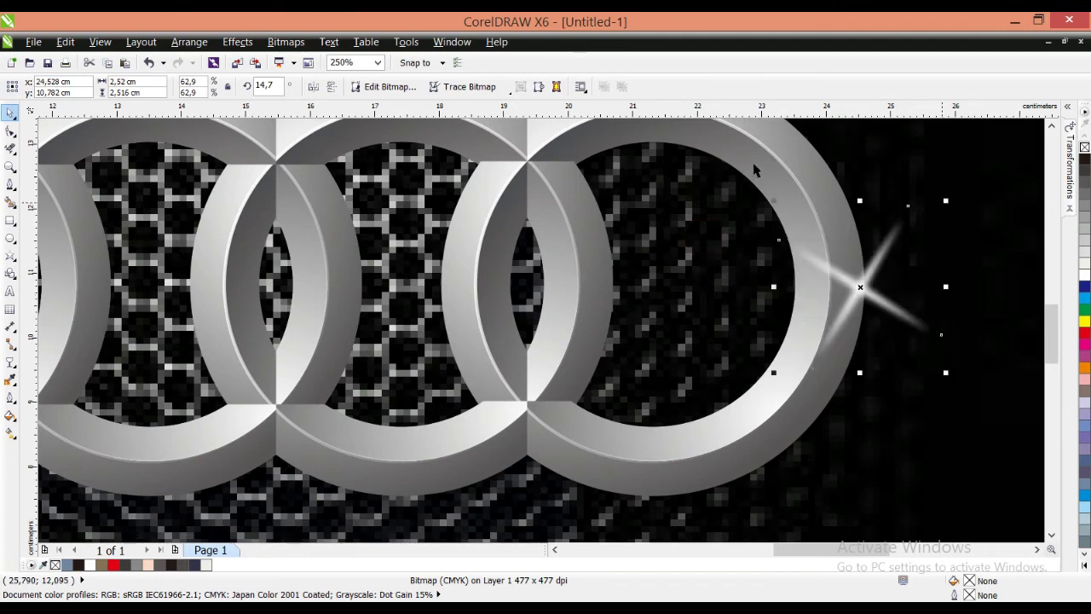
# - Shrink the sparkle to 50.3% scale and nudge it on the fourth ring's edge to about x 24.57, y 10.82 cm
pyautogui.moveTo(944, 201); pyautogui.dragTo(929, 217)
pyautogui.scroll(1, 877, 279)
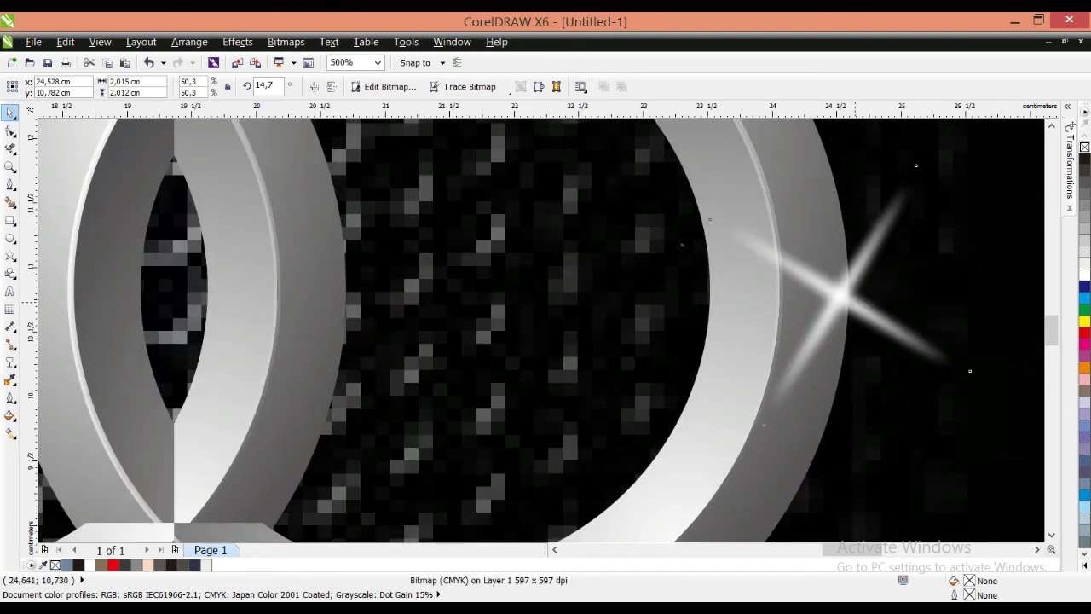
pyautogui.moveTo(854, 302); pyautogui.dragTo(859, 298)
pyautogui.scroll(-2, 859, 298)
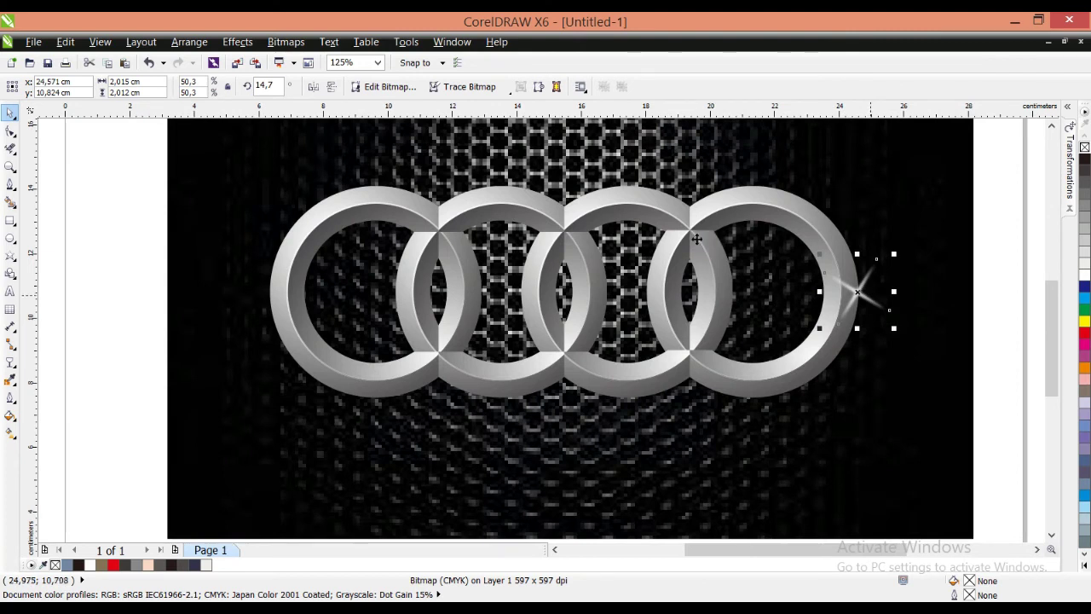
# - Place a copy of the sparkle on the first ring's upper-left outer edge, around x 6.72, y 12.35 cm
pyautogui.moveTo(869, 296); pyautogui.dragTo(274, 251)
pyautogui.scroll(2, 288, 242)
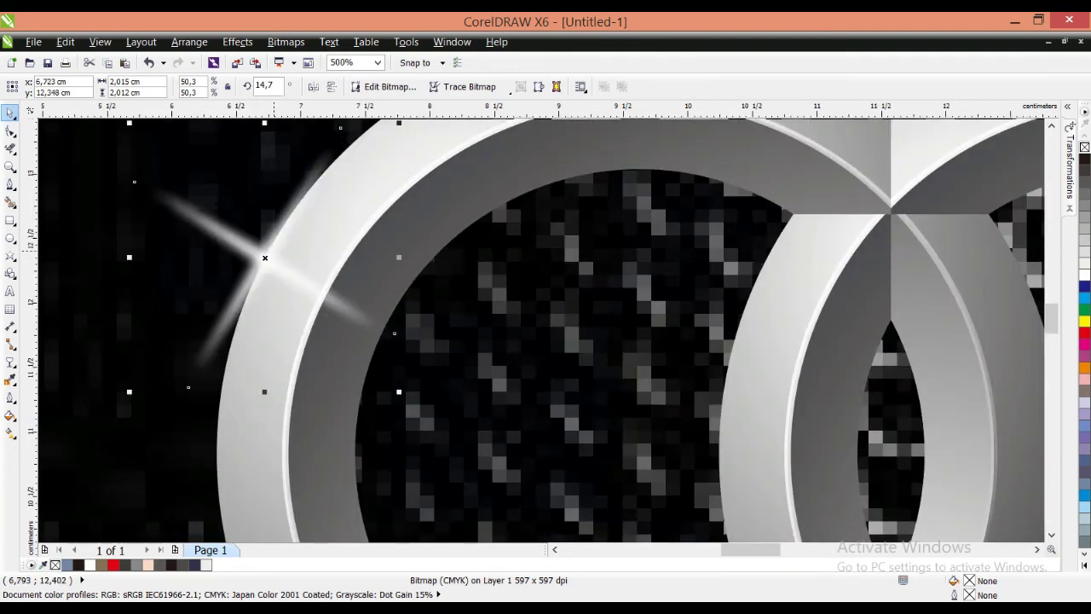
pyautogui.scroll(-2, 293, 231)
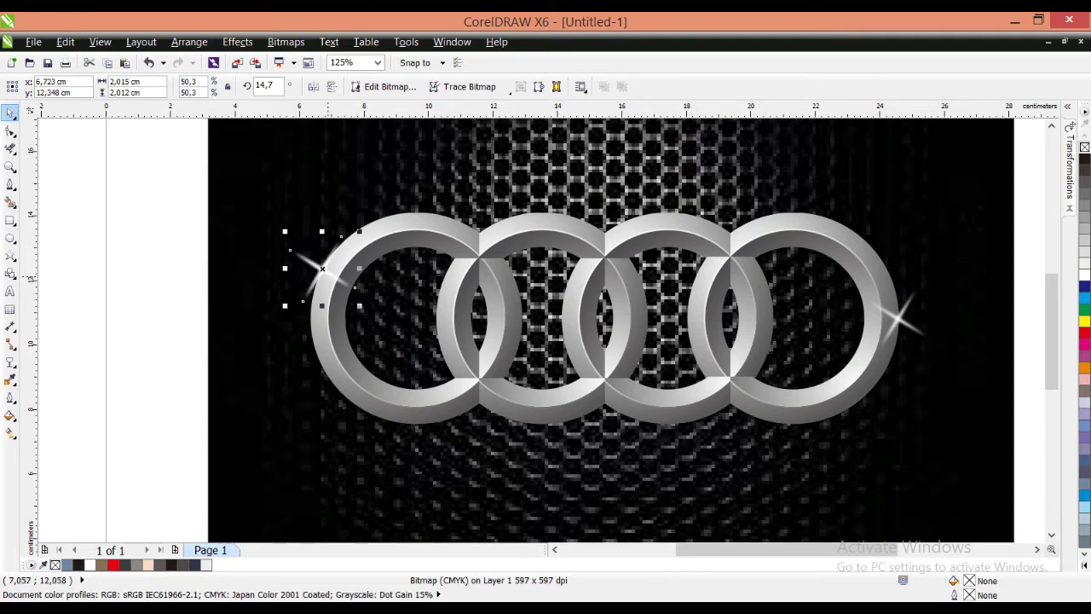
# - Place another copy of the sparkle on the third ring's lower outer edge, around x 17.42, y 7.55 cm
pyautogui.moveTo(322, 268); pyautogui.dragTo(667, 423)
pyautogui.scroll(-2, 667, 424)
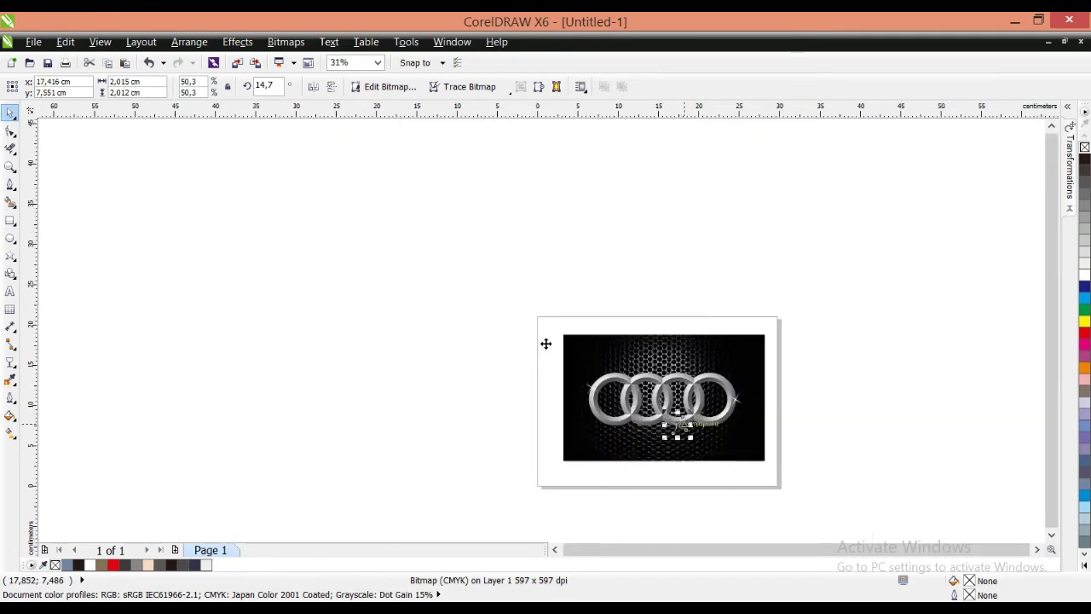
pyautogui.scroll(4, 678, 427)
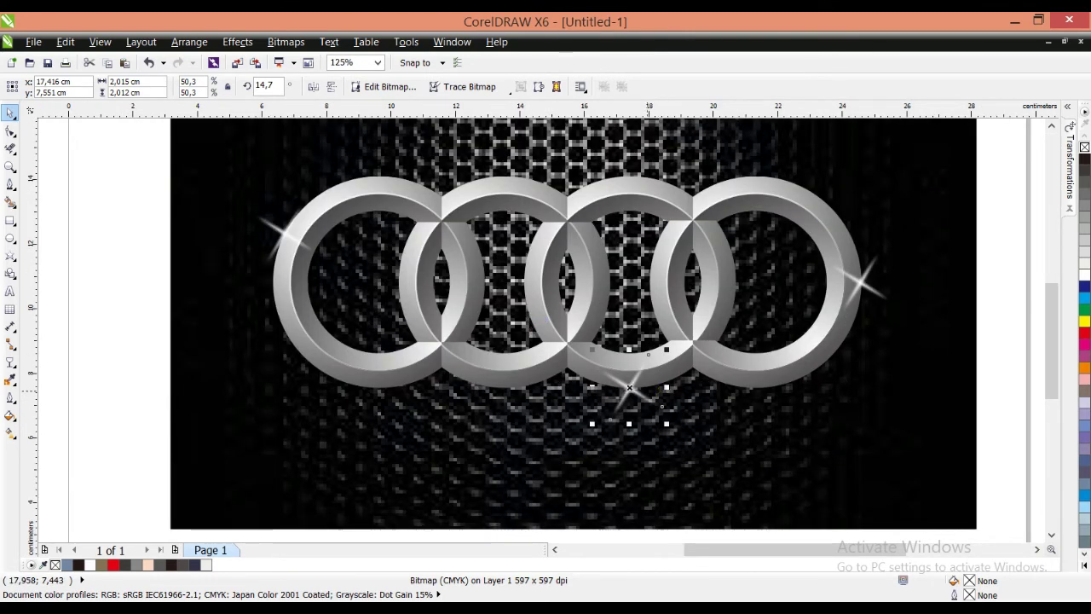
# - Place a further sparkle copy on the second ring's upper outer edge, around x 13.14, y 14.09 cm, and clear the selection
pyautogui.moveTo(629, 388); pyautogui.dragTo(493, 176)
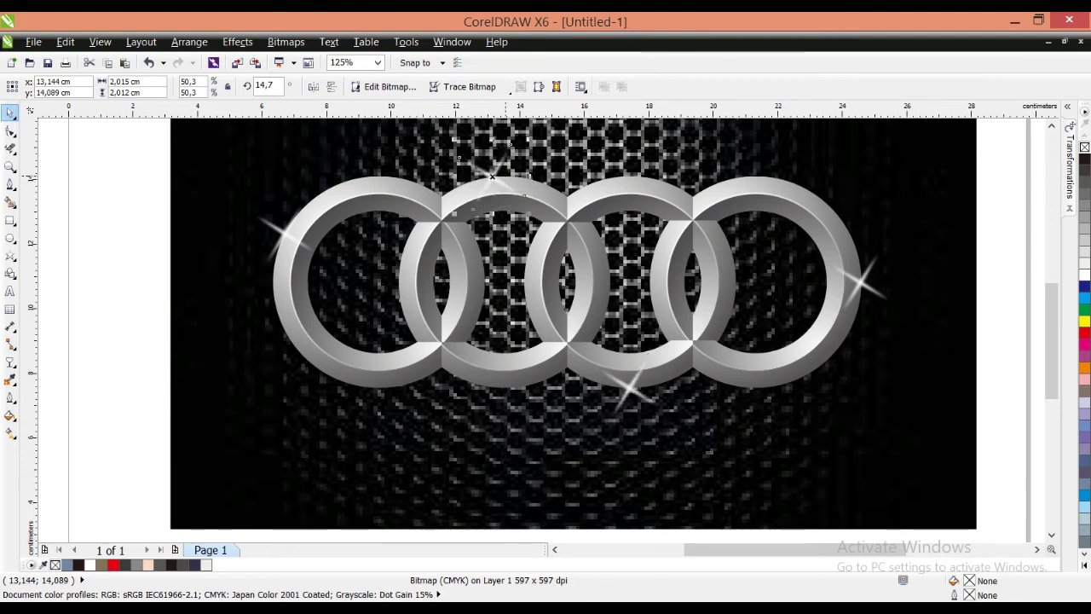
pyautogui.scroll(-1, 507, 178)
pyautogui.press('Escape')
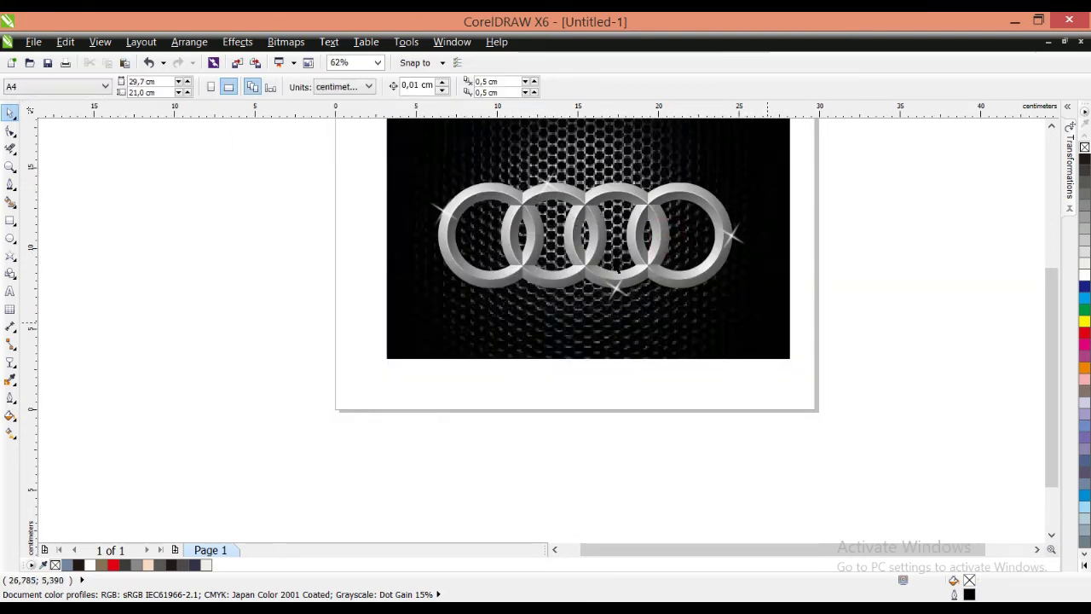
pyautogui.scroll(-1, 771, 323)
pyautogui.scroll(2, 643, 211)
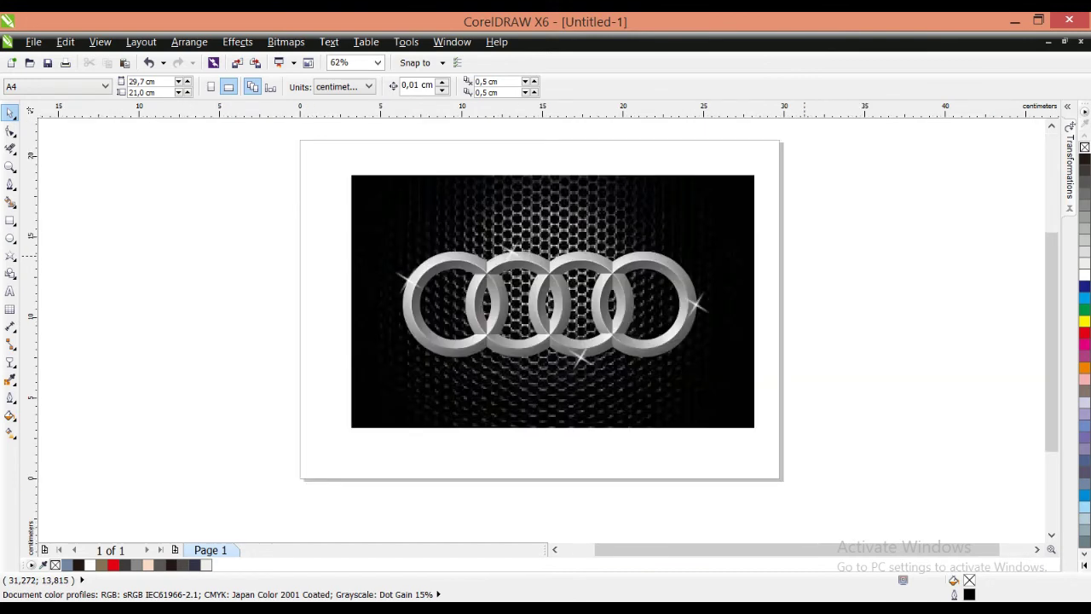